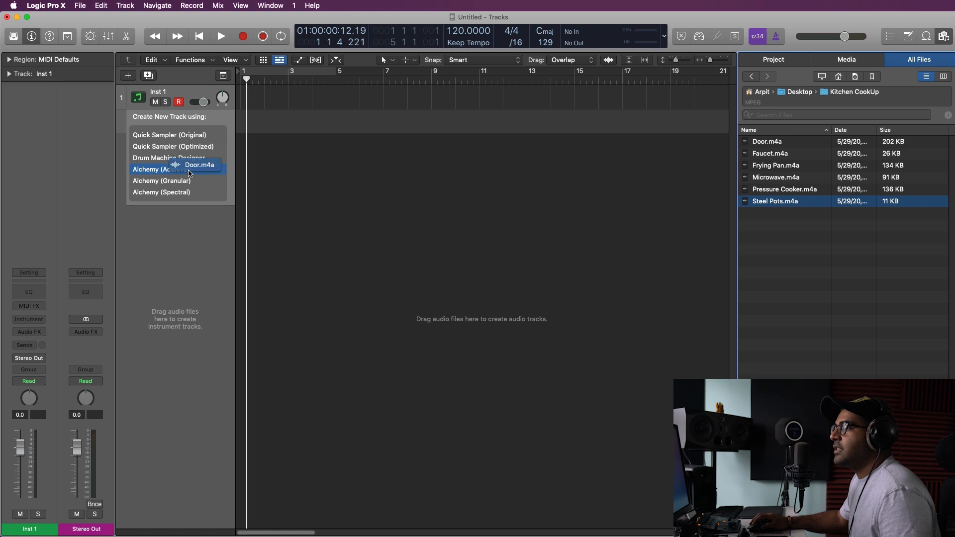
- Create a Quick Sampler (Original) track from Door.m4a and switch the sampler to Slice mode
{"action": "left_click_drag", "start_coordinate": [190, 174], "coordinate": [198, 139]}
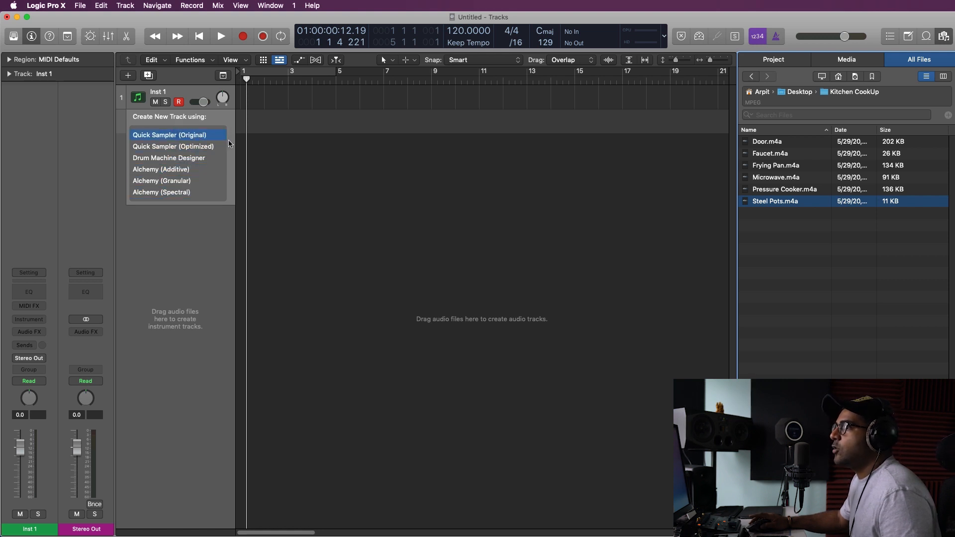
{"action": "left_click", "coordinate": [188, 140]}
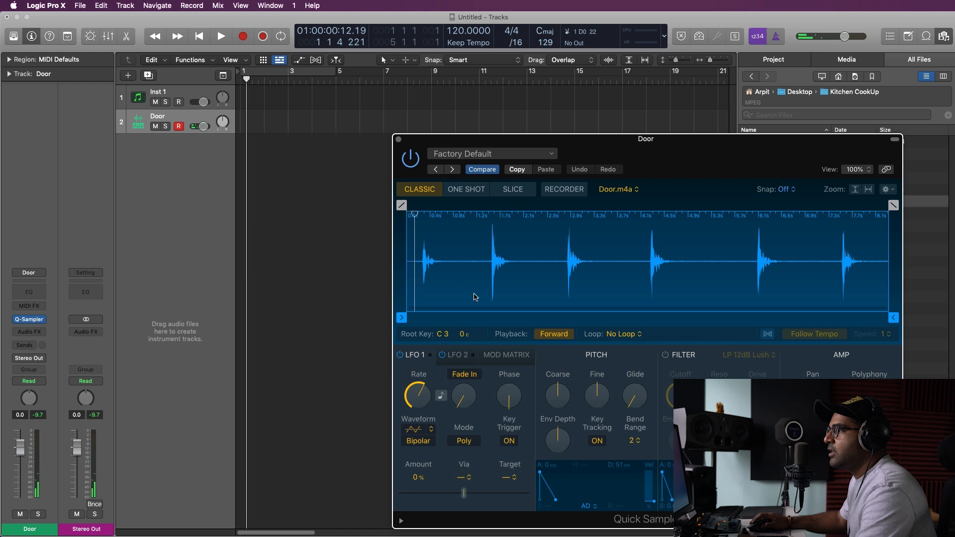
{"action": "left_click", "coordinate": [466, 189]}
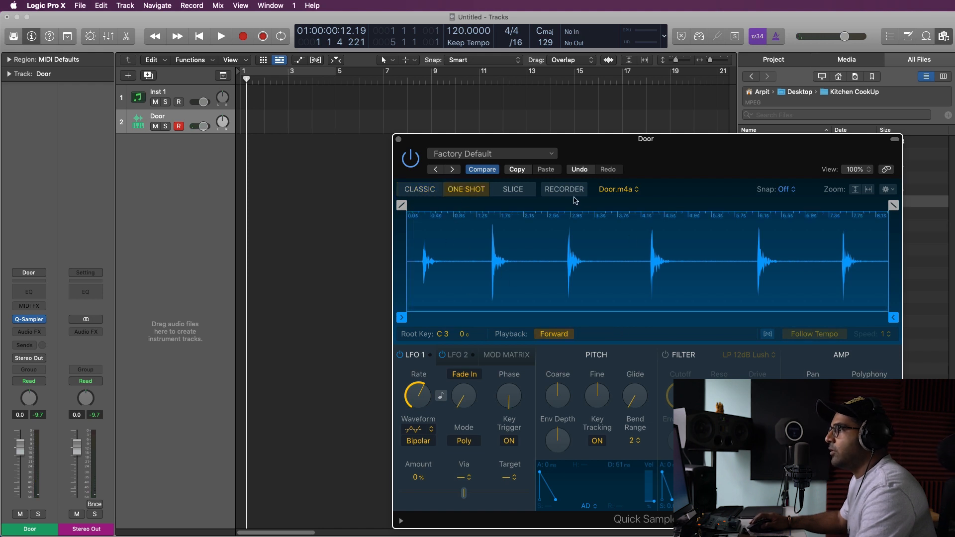
{"action": "left_click", "coordinate": [515, 191]}
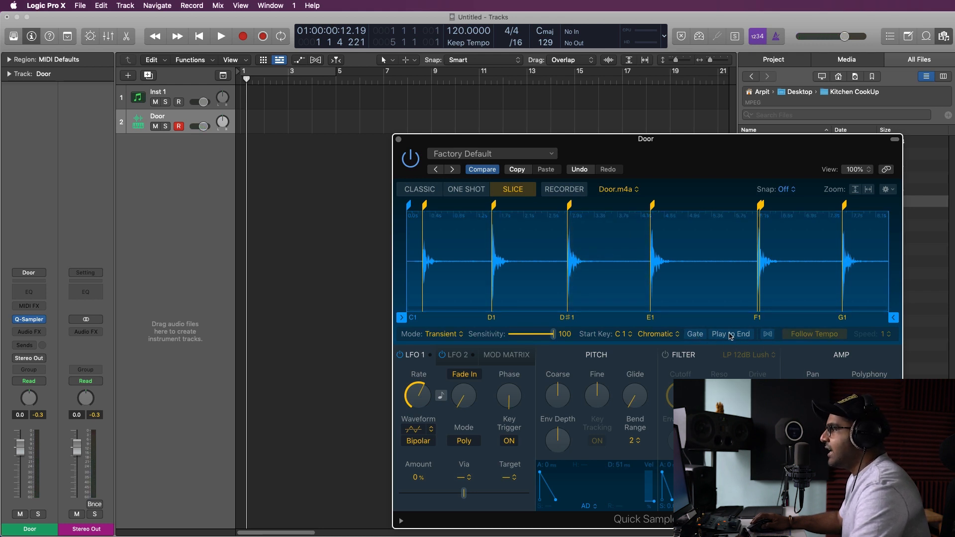
{"action": "left_click", "coordinate": [768, 334]}
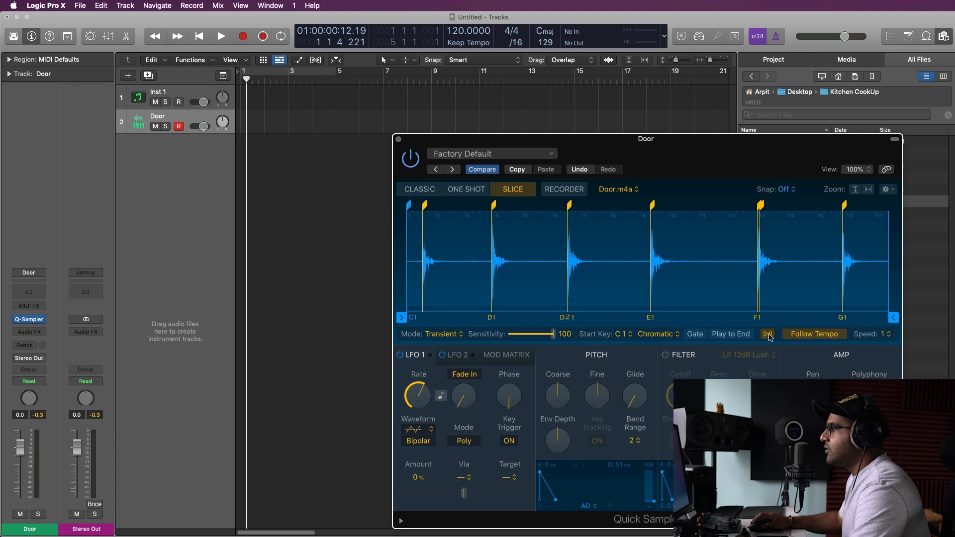
{"action": "left_click", "coordinate": [769, 335]}
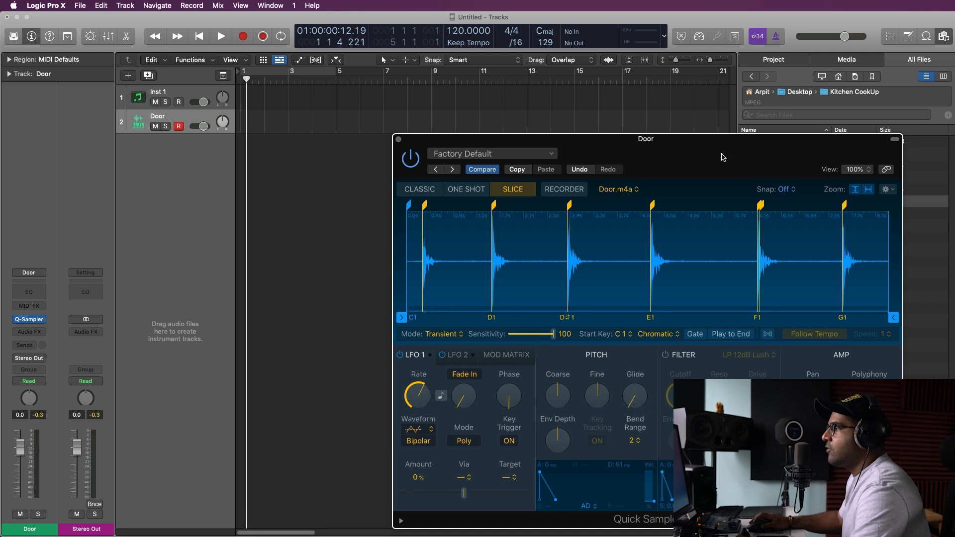
- Enable the cycle range over bars 1 to 4 and set the project tempo to 115 BPM
{"action": "left_click_drag", "start_coordinate": [723, 157], "coordinate": [756, 131]}
{"action": "left_click", "coordinate": [275, 71]}
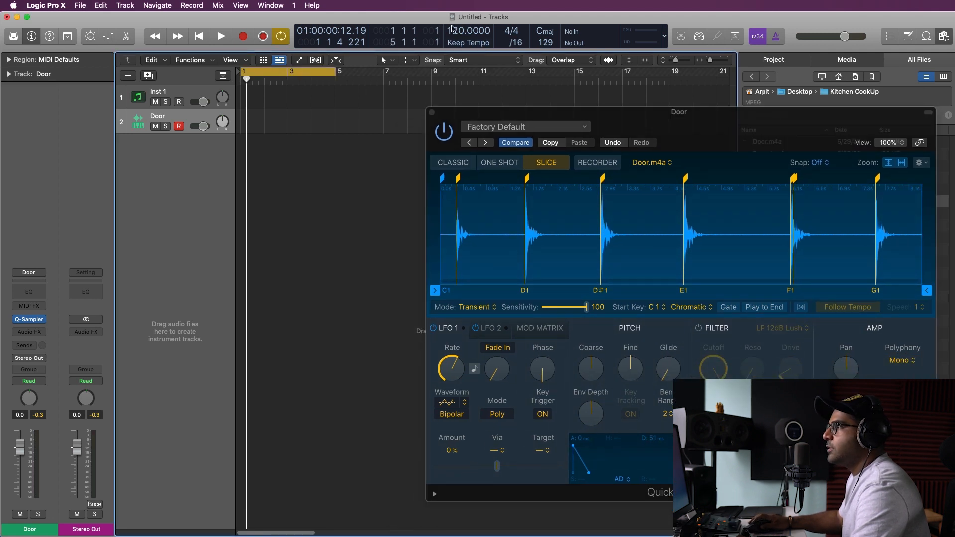
{"action": "double_click", "coordinate": [468, 31]}
{"action": "type", "text": "15"}
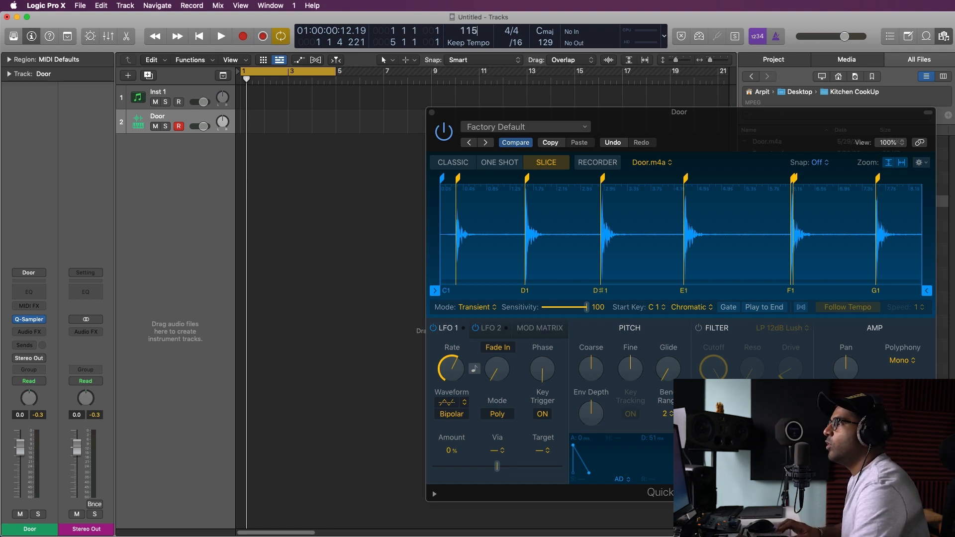
{"action": "key", "text": "x"}
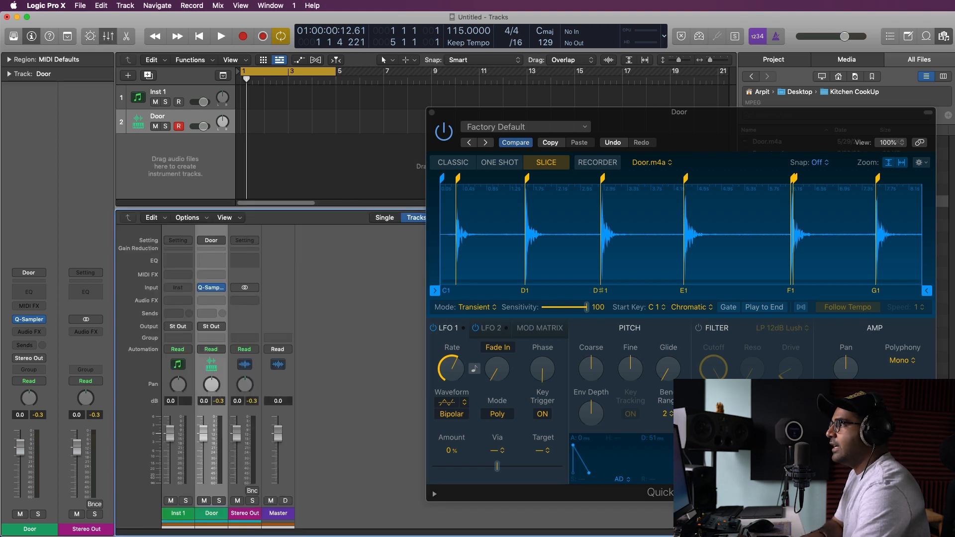
{"action": "key", "text": "x"}
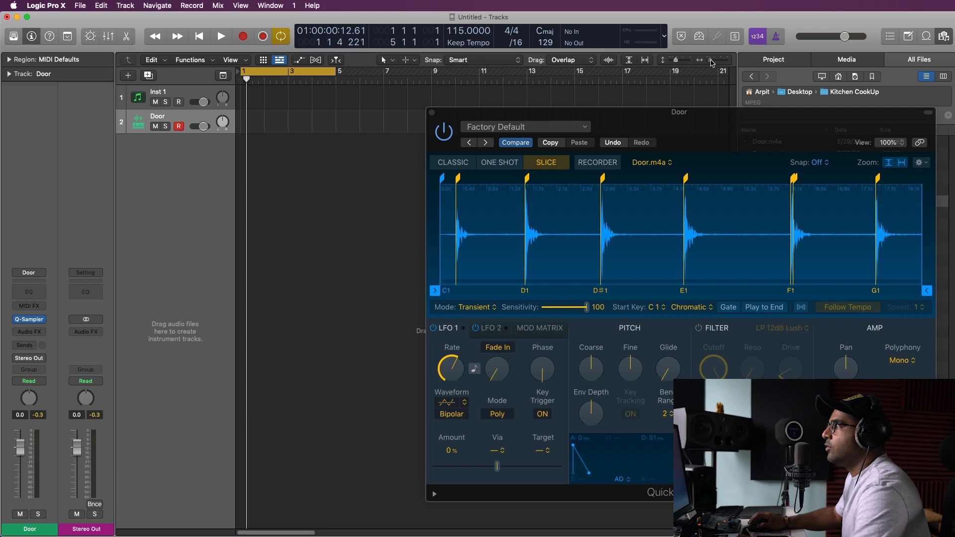
- Record a four-bar MIDI rhythm on the Door track using Slice #2 of the door sample
{"action": "left_click_drag", "start_coordinate": [715, 64], "coordinate": [717, 62]}
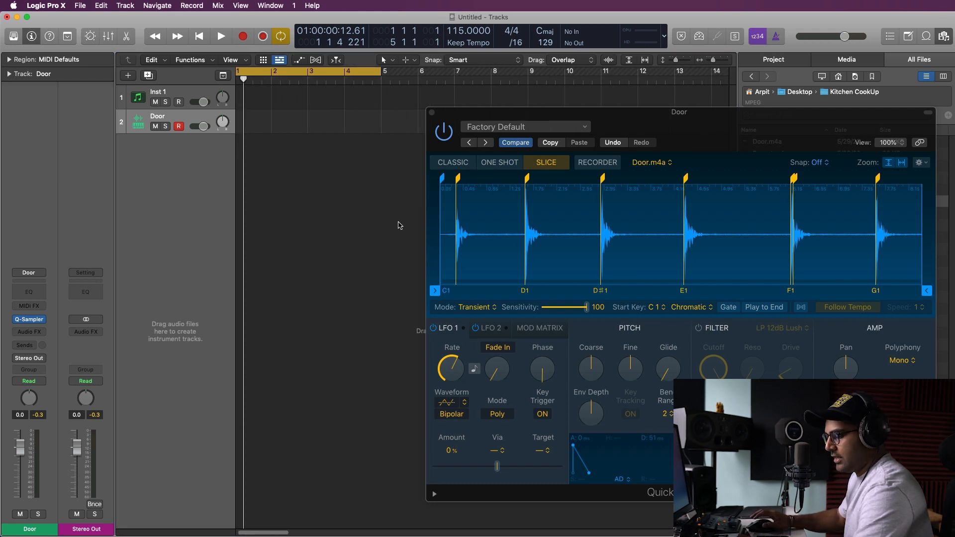
{"action": "key", "text": "space"}
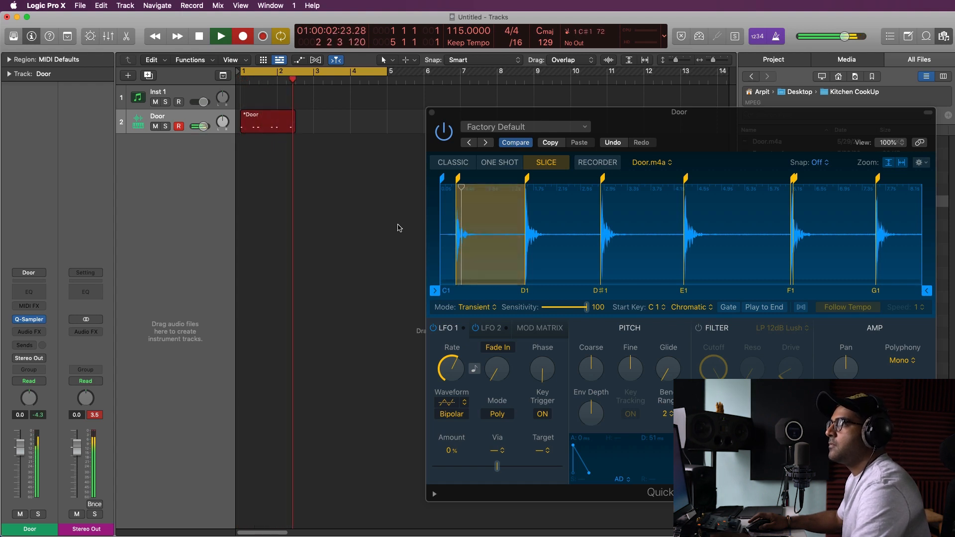
{"action": "key", "text": "space"}
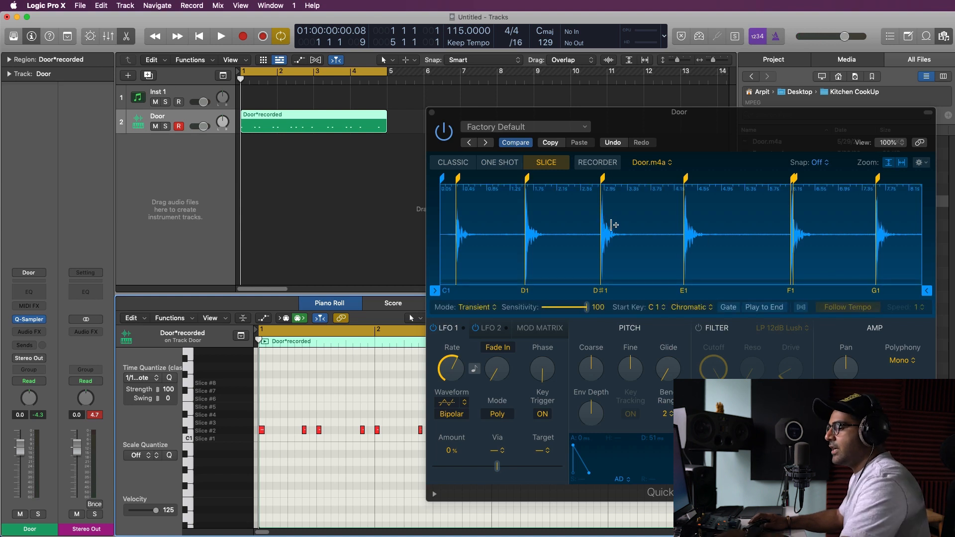
{"action": "left_click", "coordinate": [592, 232]}
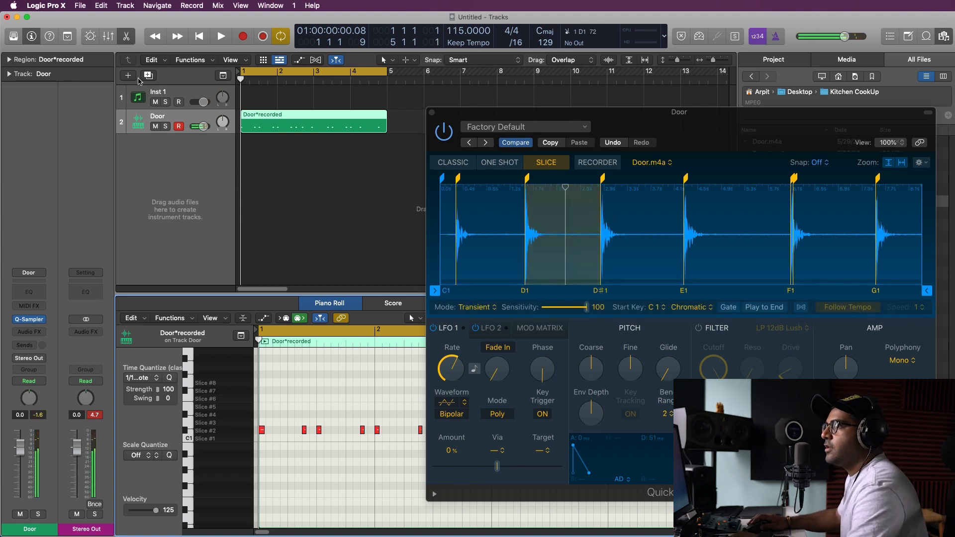
- Duplicate the Door track with its Quick Sampler settings and select the new copy
{"action": "left_click", "coordinate": [150, 76]}
{"action": "left_click", "coordinate": [141, 125]}
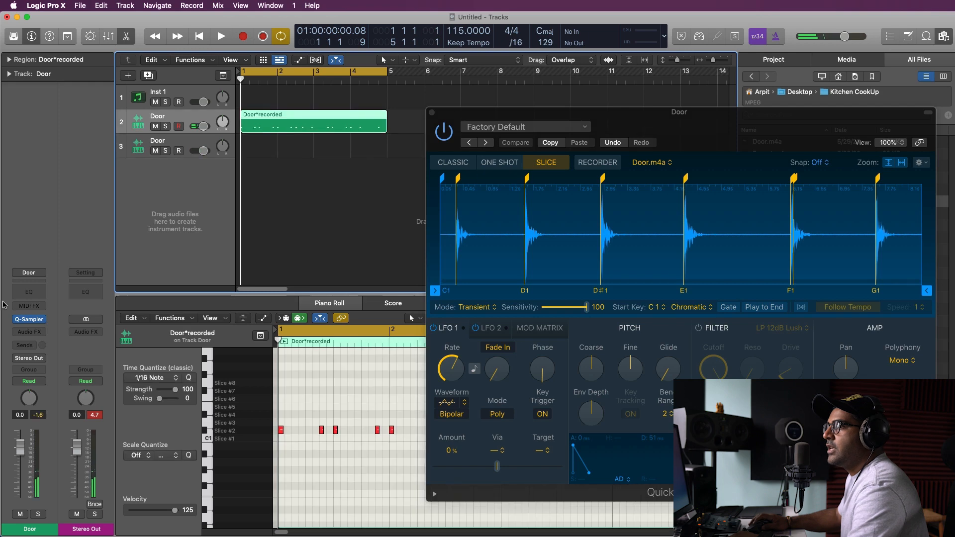
{"action": "left_click", "coordinate": [142, 140]}
- Add a Channel EQ to the duplicated Door track with a low cut at 149 Hz and 36 dB/Oct
{"action": "left_click", "coordinate": [28, 293]}
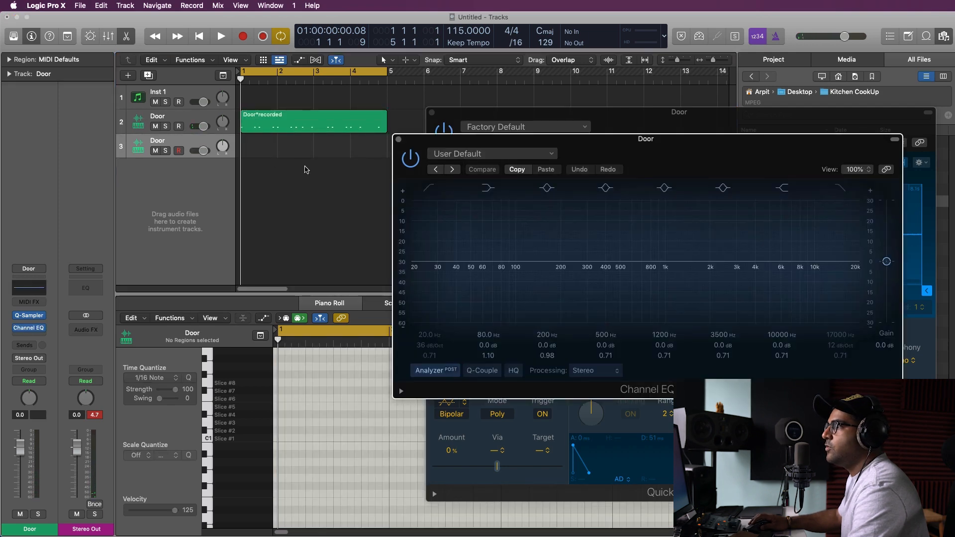
{"action": "left_click", "coordinate": [430, 187]}
{"action": "left_click_drag", "start_coordinate": [431, 278], "coordinate": [559, 271]}
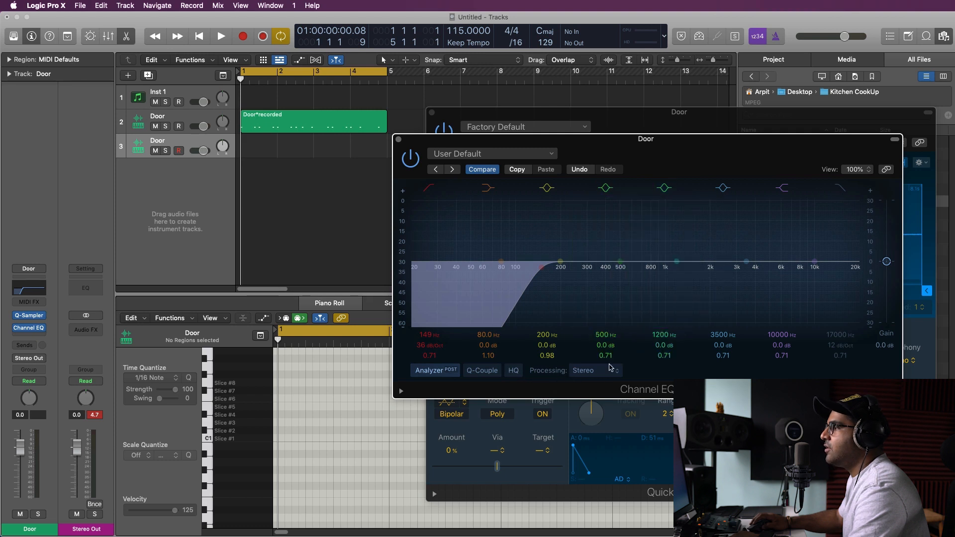
{"action": "left_click", "coordinate": [610, 371]}
{"action": "left_click", "coordinate": [716, 376]}
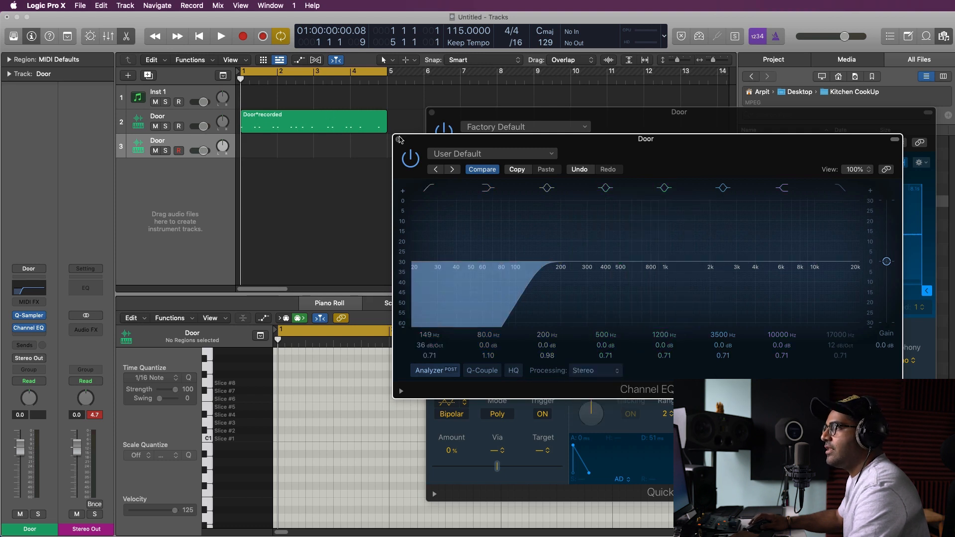
{"action": "left_click", "coordinate": [400, 140]}
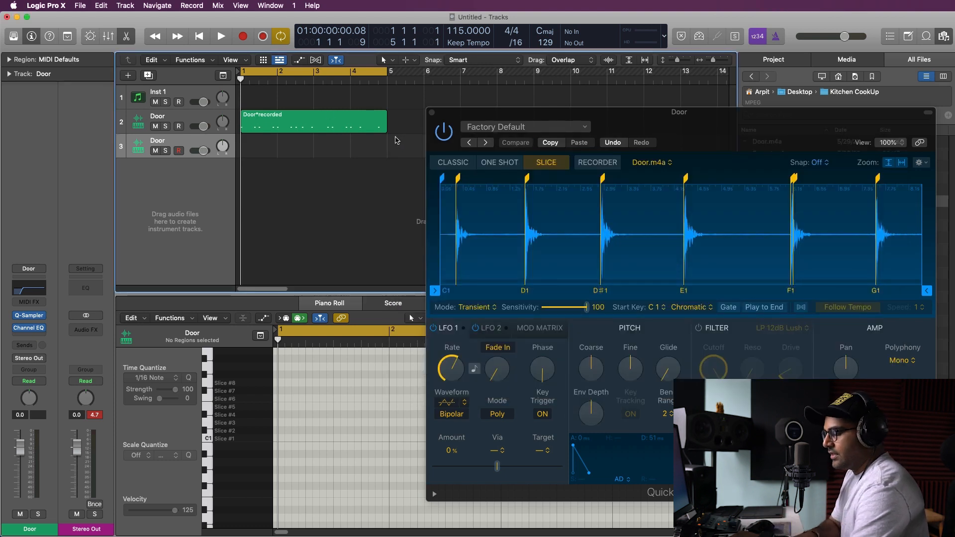
- Record a one-bar Slice #3 pattern on the duplicated Door track, loop it through bar 4, and play it back
{"action": "key", "text": "space"}
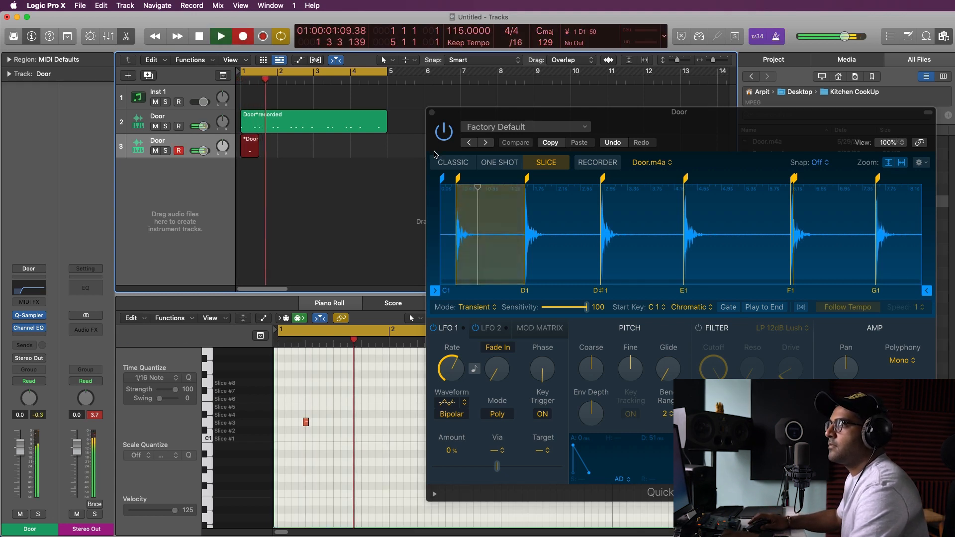
{"action": "key", "text": "space"}
{"action": "left_click_drag", "start_coordinate": [273, 144], "coordinate": [394, 148]}
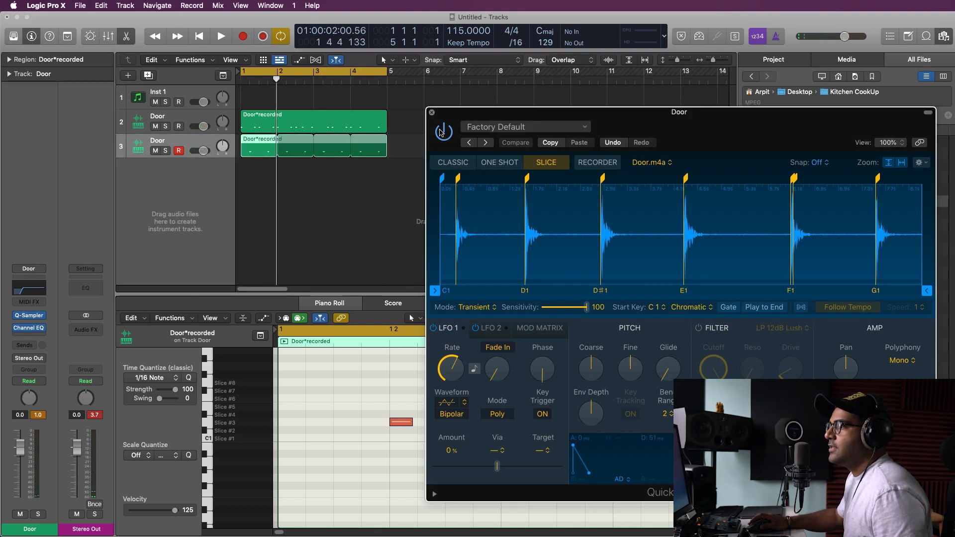
{"action": "left_click", "coordinate": [431, 113]}
{"action": "key", "text": "space"}
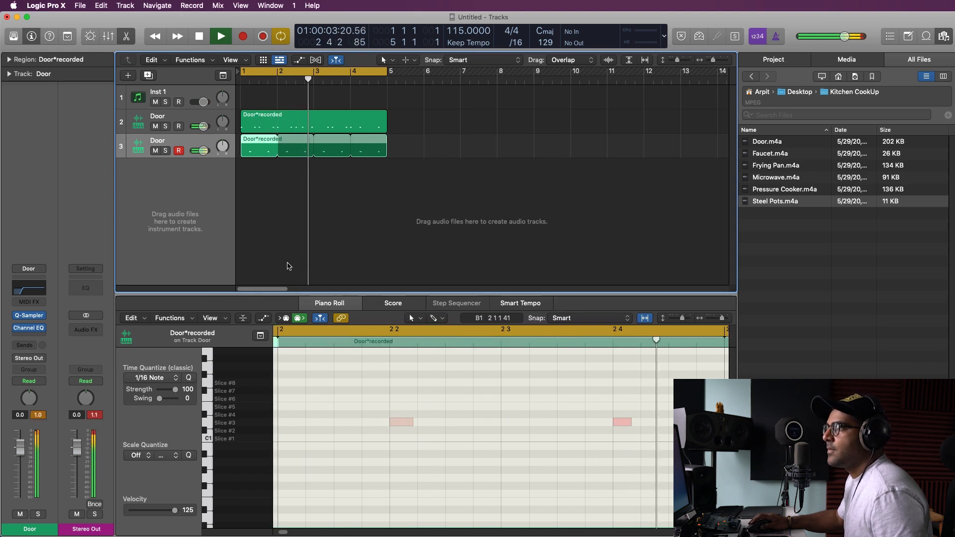
{"action": "key", "text": "space"}
- Retime the last two bar 2 notes in the first Door region, placing the final one on bar 3's downbeat
{"action": "left_click", "coordinate": [315, 126]}
{"action": "left_click", "coordinate": [492, 509]}
{"action": "key", "text": "super+a"}
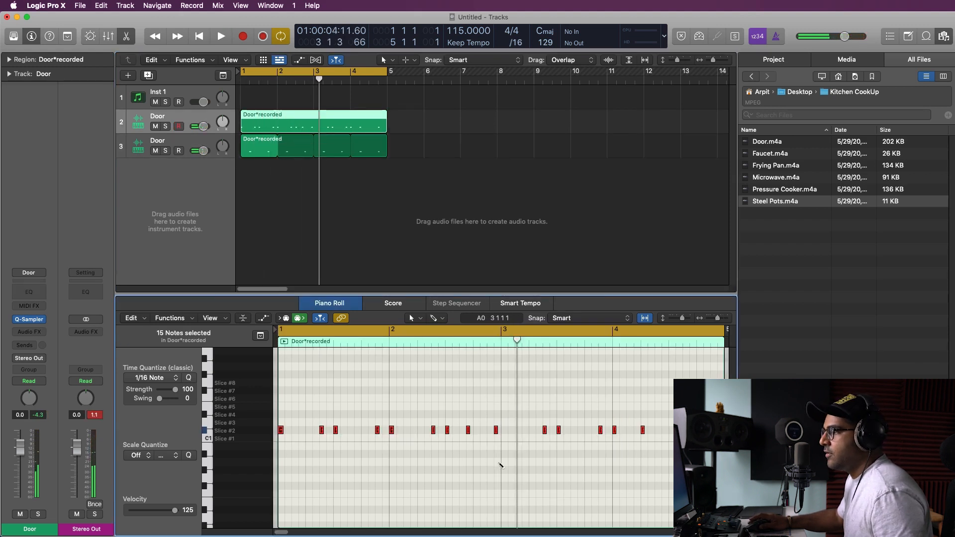
{"action": "key", "text": "z"}
{"action": "left_click", "coordinate": [510, 453]}
{"action": "left_click_drag", "start_coordinate": [501, 448], "coordinate": [467, 439]}
{"action": "key", "text": "space"}
{"action": "left_click", "coordinate": [393, 341]}
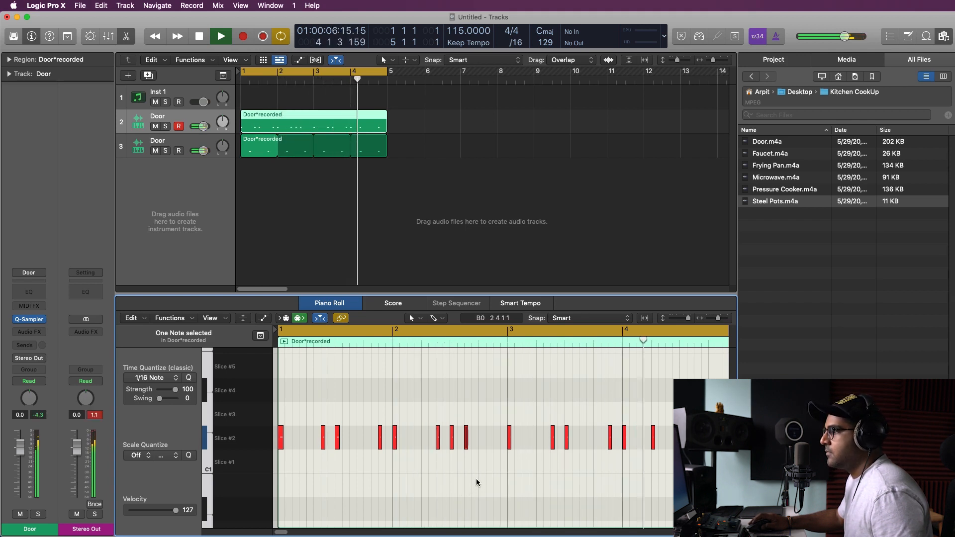
{"action": "key", "text": "space"}
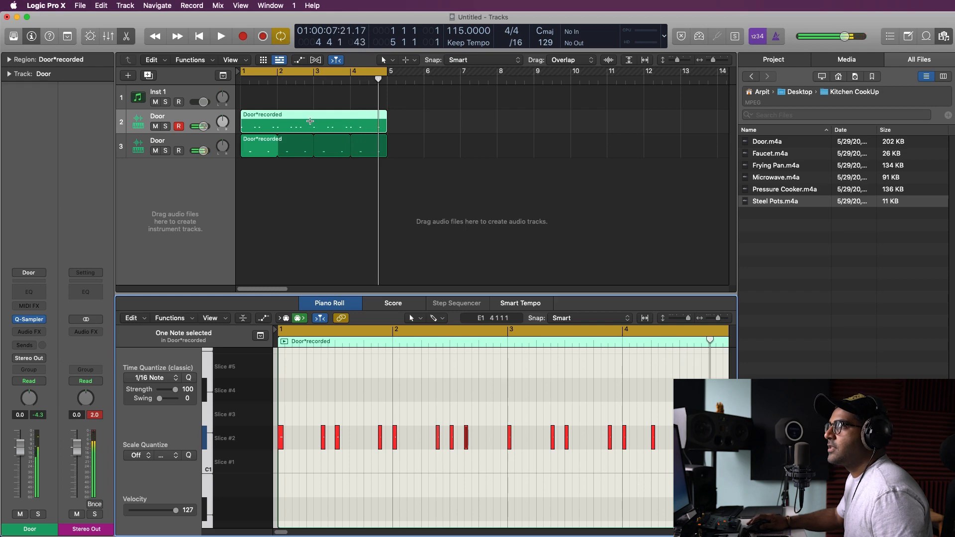
- Split the first Door region at bar 3, delete the second half, and loop the remaining two bars through bar 4
{"action": "left_click", "coordinate": [310, 121]}
{"action": "left_click", "coordinate": [337, 125]}
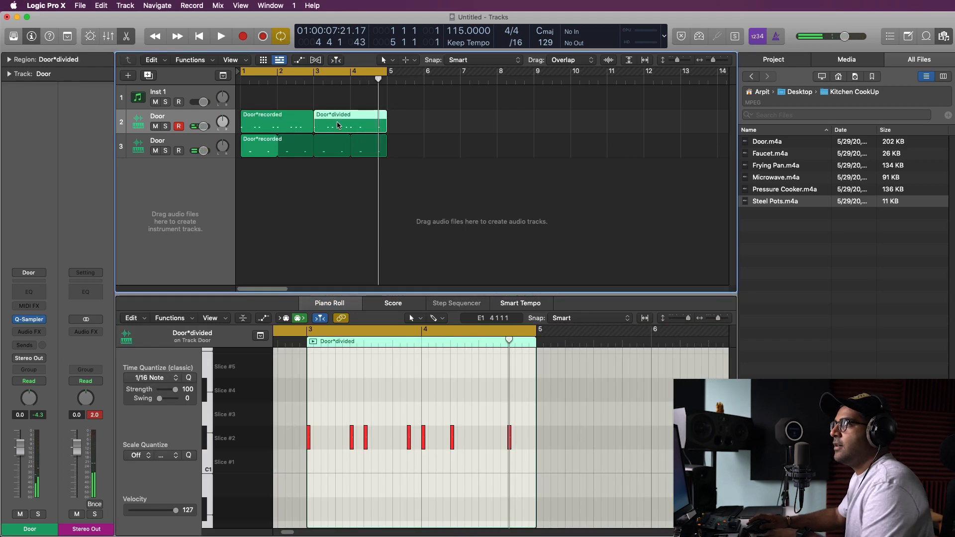
{"action": "key", "text": "Delete"}
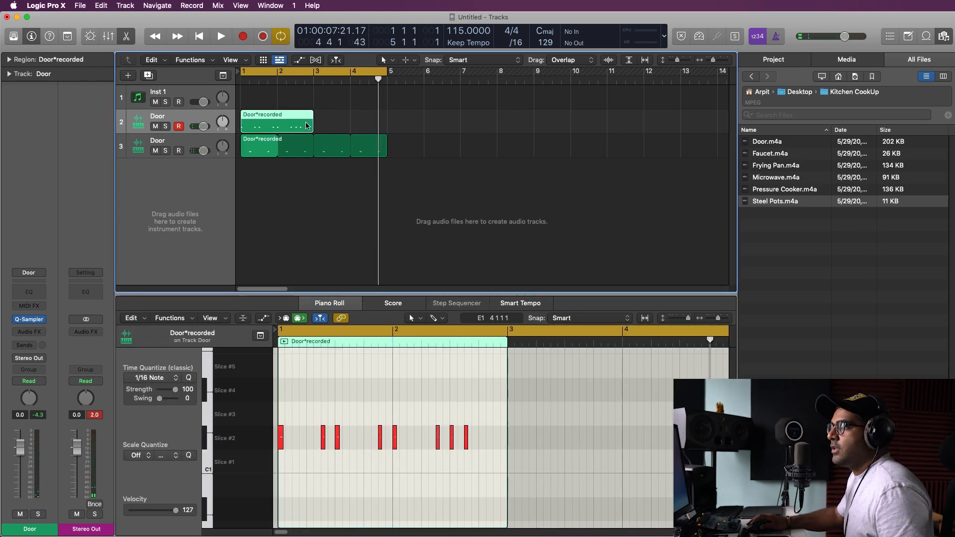
{"action": "left_click_drag", "start_coordinate": [318, 121], "coordinate": [387, 122]}
- Add a Channel EQ to the first Door track and cut its high shelf to -22.7 dB at 1600 Hz during playback
{"action": "key", "text": "space"}
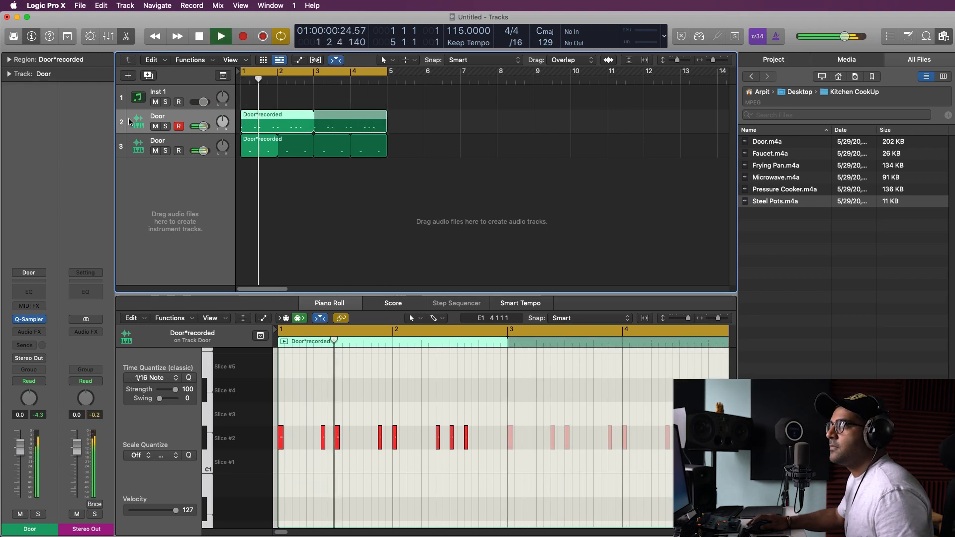
{"action": "left_click", "coordinate": [23, 291]}
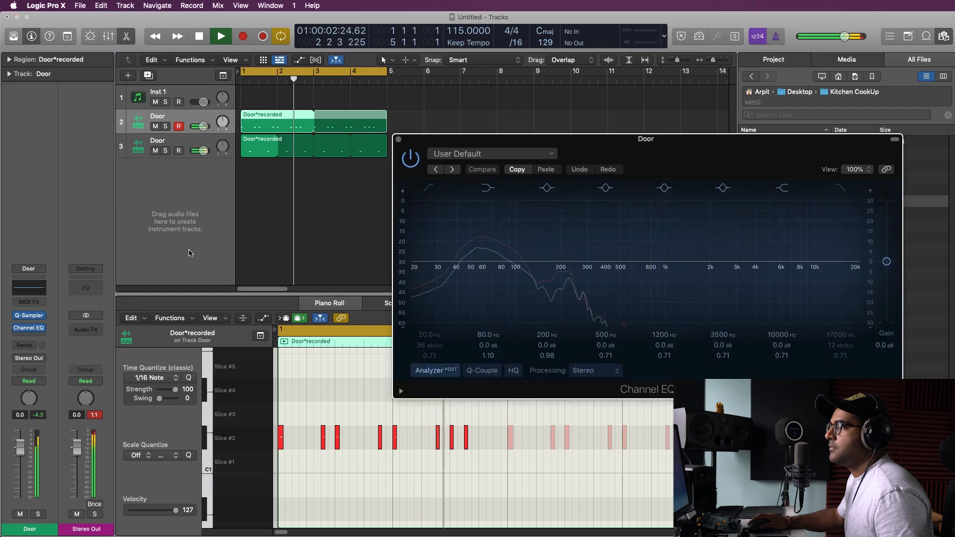
{"action": "left_click_drag", "start_coordinate": [778, 252], "coordinate": [707, 299]}
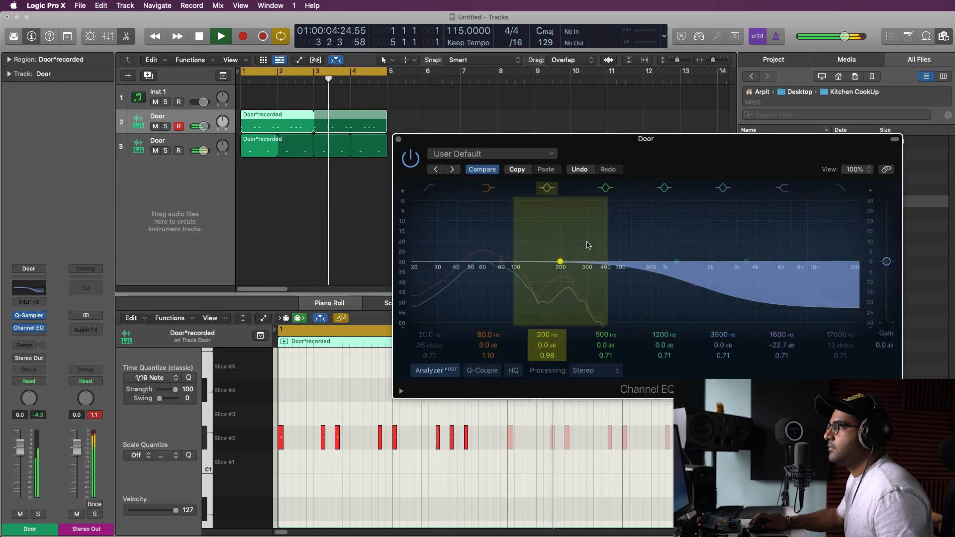
{"action": "left_click", "coordinate": [398, 140]}
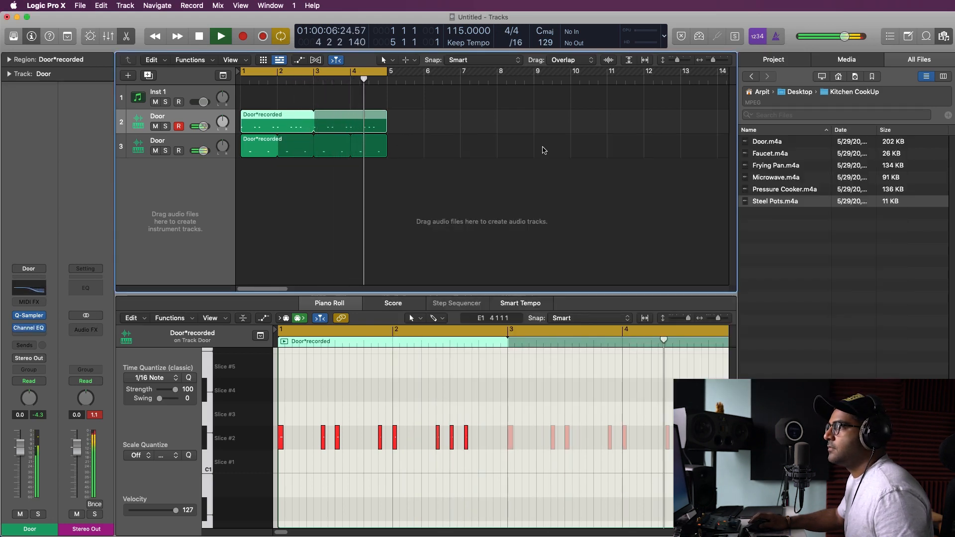
{"action": "key", "text": "space"}
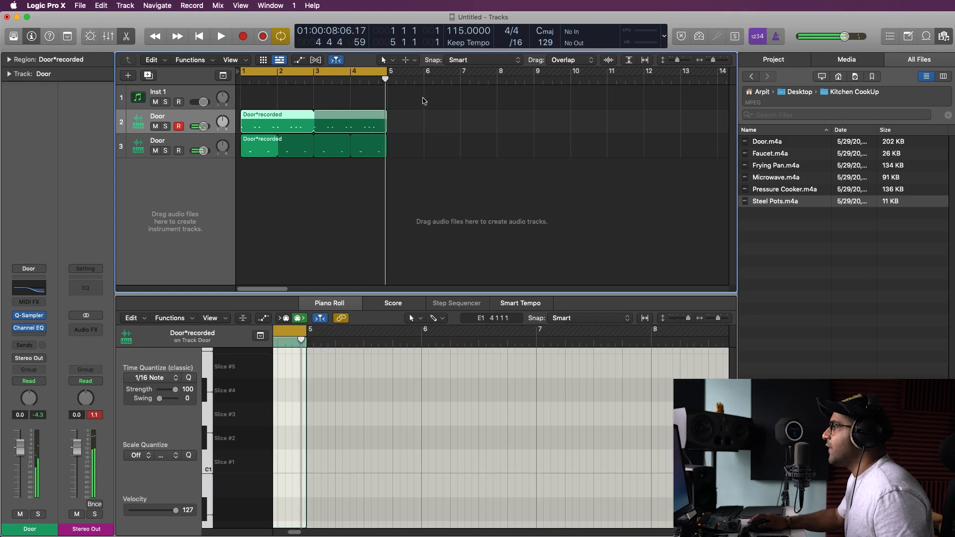
- Import Microwave.m4a onto a new audio track at bar 1 and show it in the audio File editor
{"action": "left_click", "coordinate": [769, 179]}
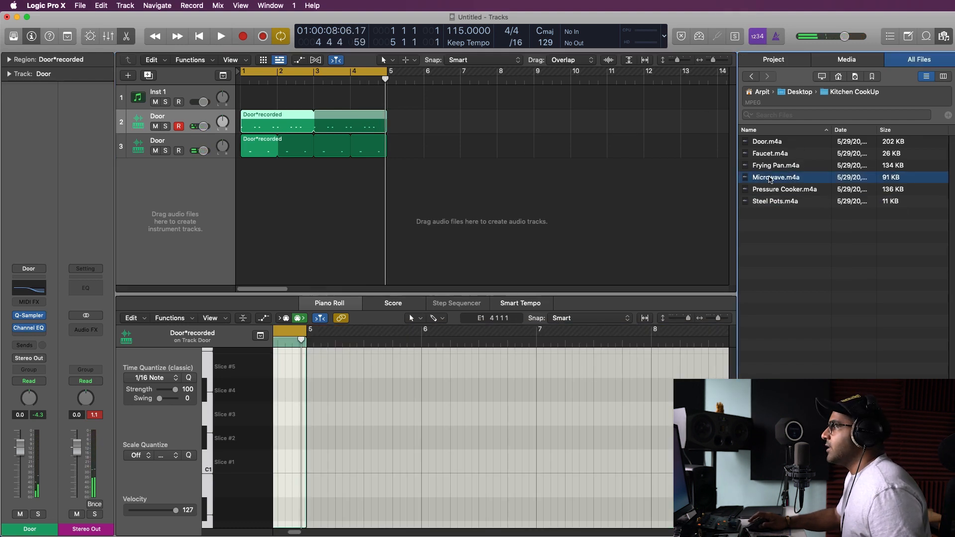
{"action": "left_click_drag", "start_coordinate": [783, 182], "coordinate": [242, 202]}
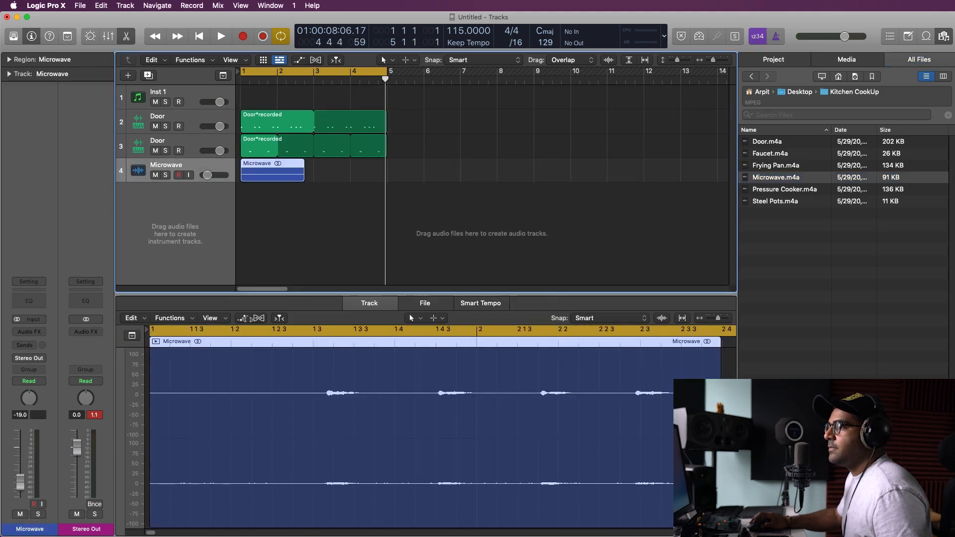
{"action": "left_click", "coordinate": [425, 303]}
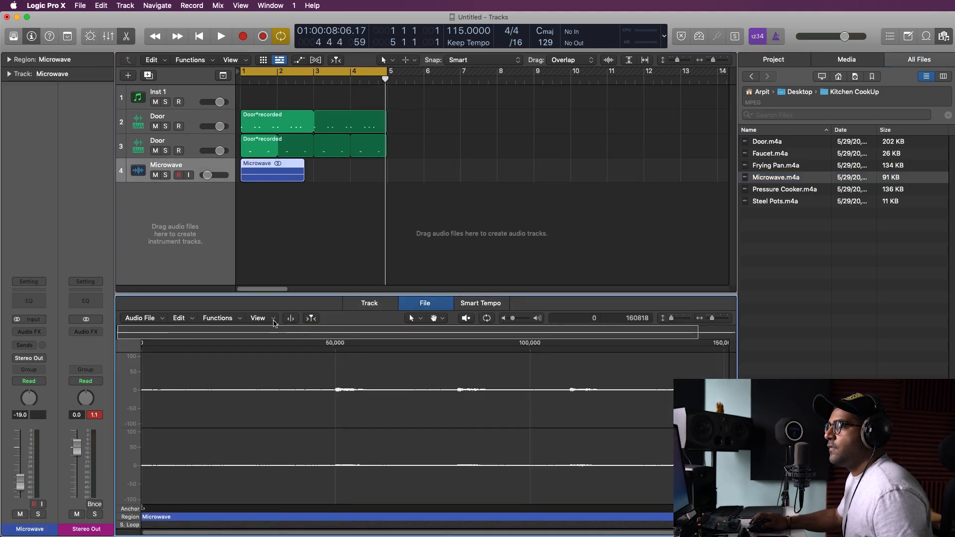
- Normalize the Microwave recording in the audio File editor
{"action": "left_click", "coordinate": [192, 318]}
{"action": "left_click", "coordinate": [217, 318]}
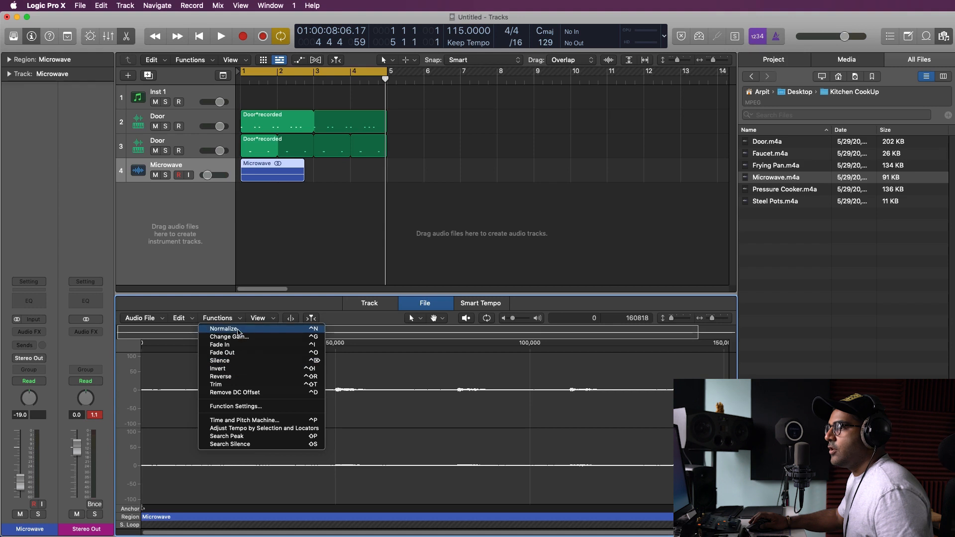
{"action": "left_click", "coordinate": [240, 331]}
- Solo the Microwave track and play its recording to hear the beeps
{"action": "left_click", "coordinate": [258, 208]}
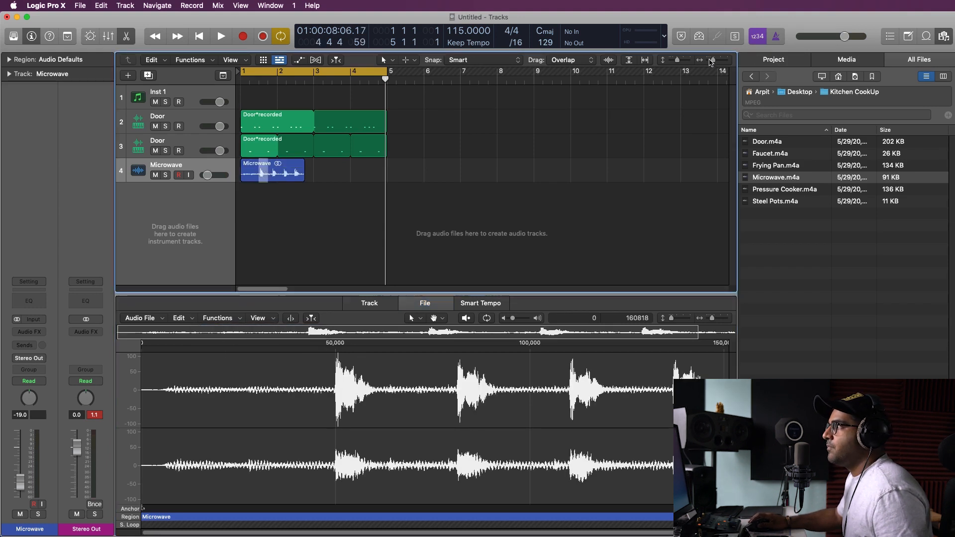
{"action": "left_click_drag", "start_coordinate": [712, 61], "coordinate": [717, 61]}
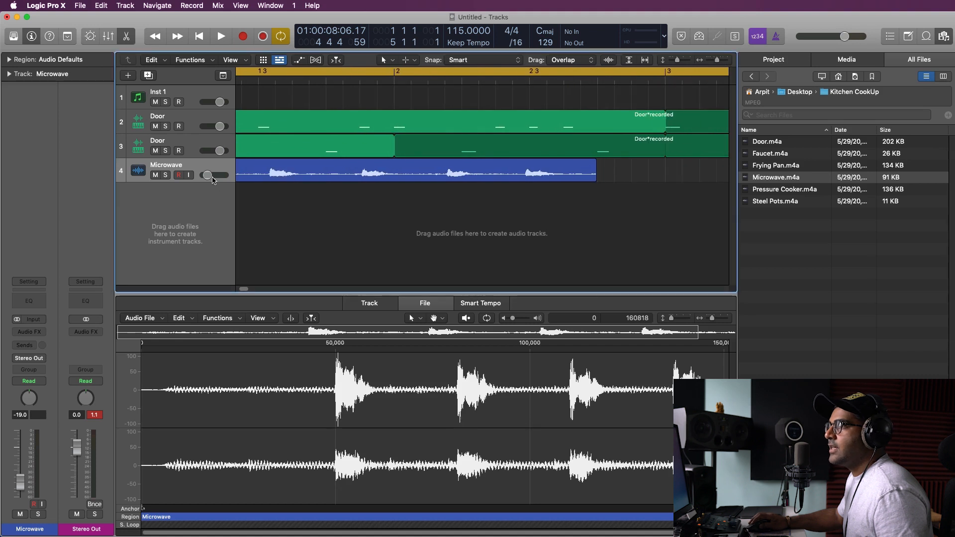
{"action": "left_click", "coordinate": [165, 178]}
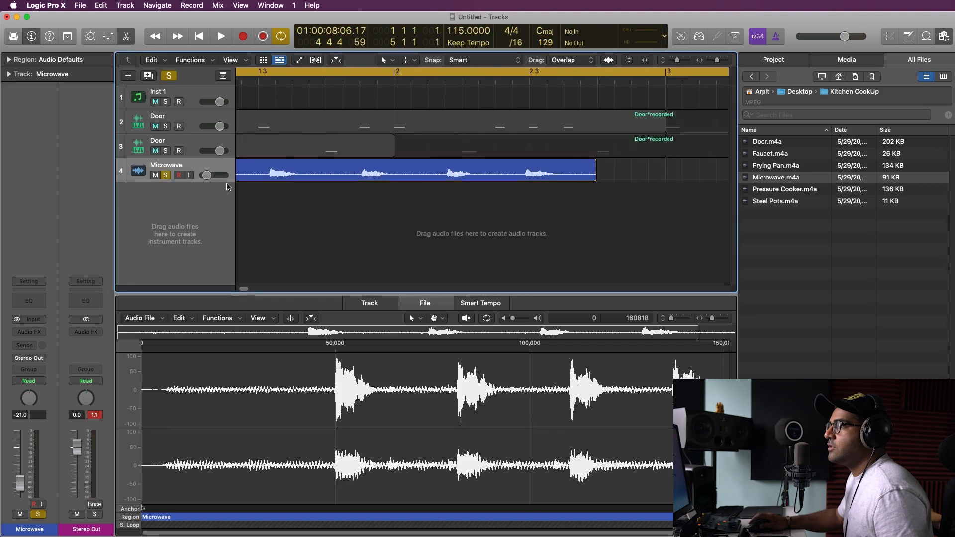
{"action": "key", "text": "space"}
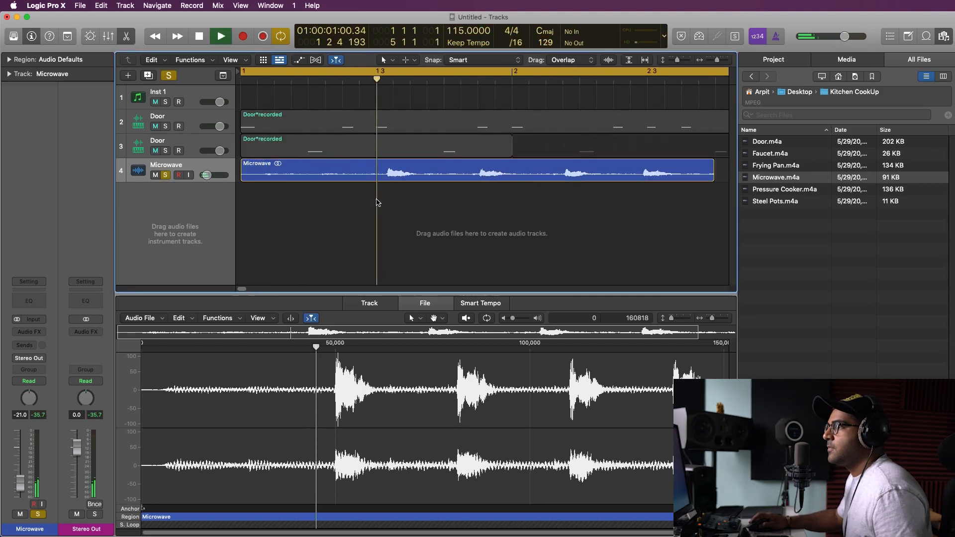
{"action": "key", "text": "space"}
- Isolate the first beep in the Microwave region and delete the audio before and after it
{"action": "left_click_drag", "start_coordinate": [387, 173], "coordinate": [420, 180]}
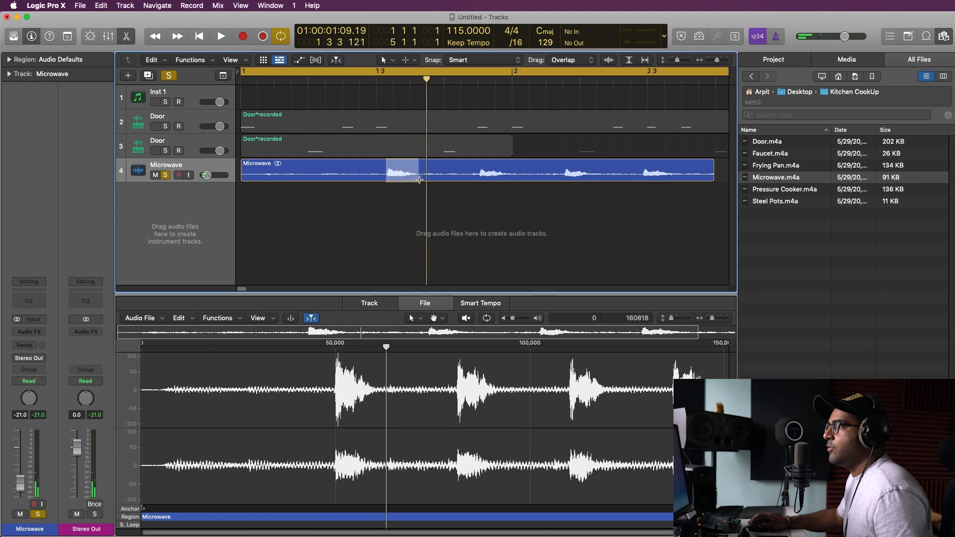
{"action": "left_click", "coordinate": [413, 178]}
{"action": "left_click", "coordinate": [377, 177]}
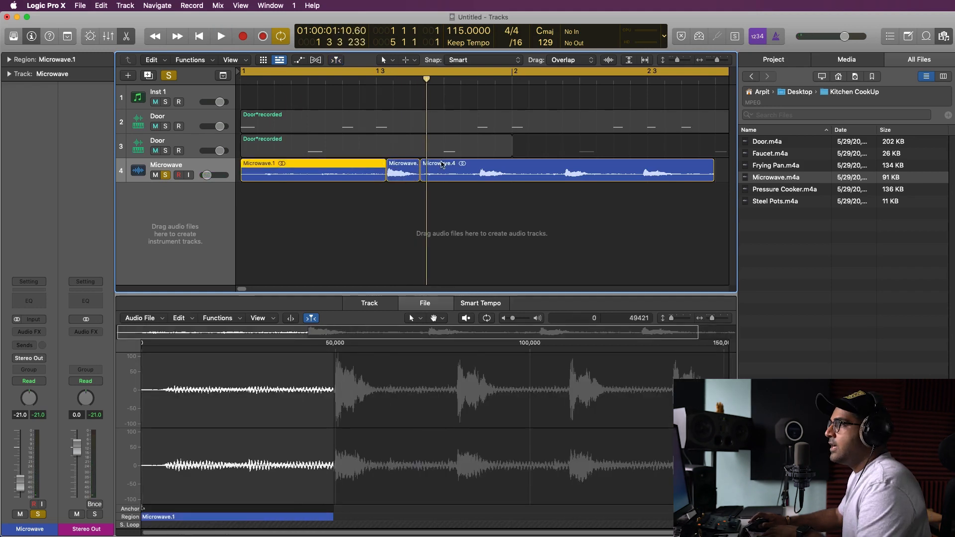
{"action": "key", "text": "Delete"}
{"action": "left_click", "coordinate": [461, 171]}
{"action": "key", "text": "Delete"}
- Load the isolated beep into Quick Sampler on a new track and mute the original Microwave track
{"action": "left_click_drag", "start_coordinate": [403, 172], "coordinate": [193, 223]}
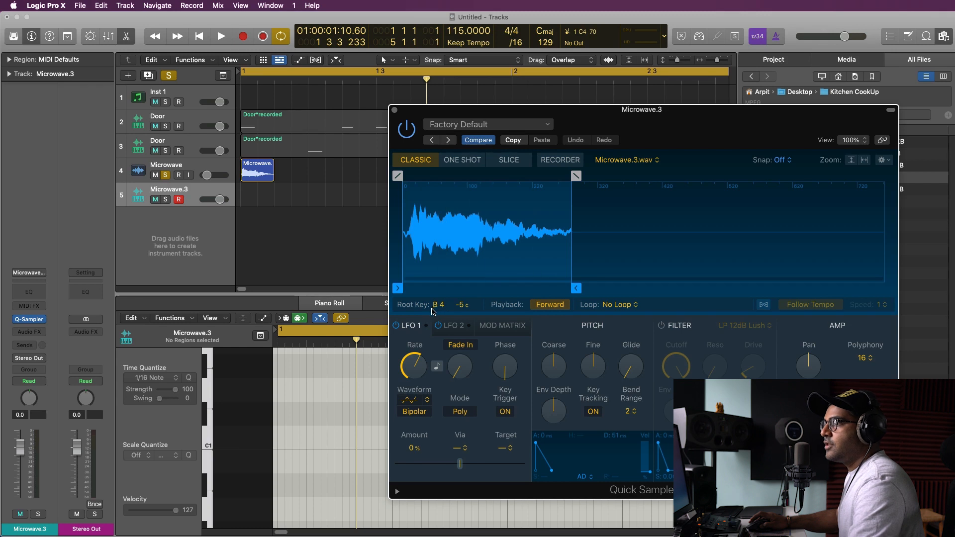
{"action": "left_click", "coordinate": [173, 192]}
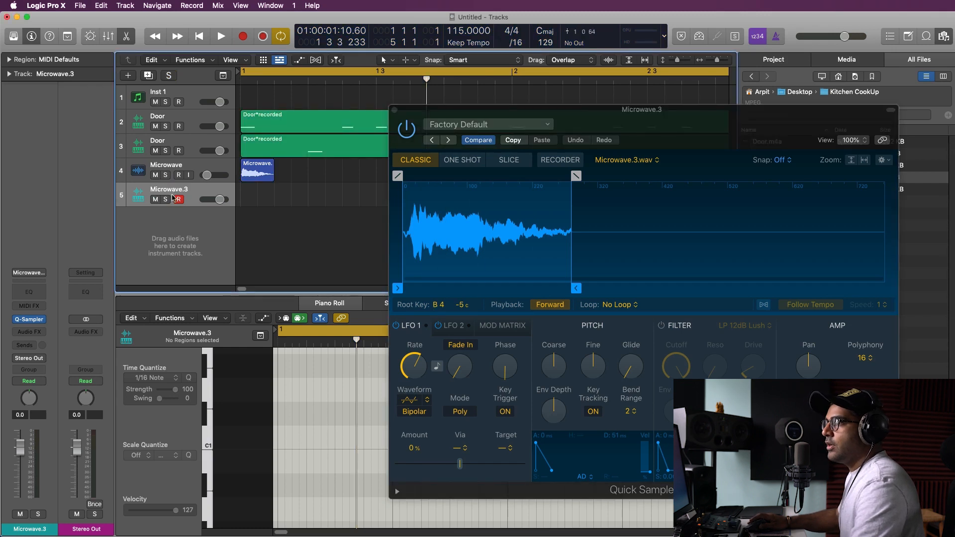
{"action": "left_click", "coordinate": [156, 175]}
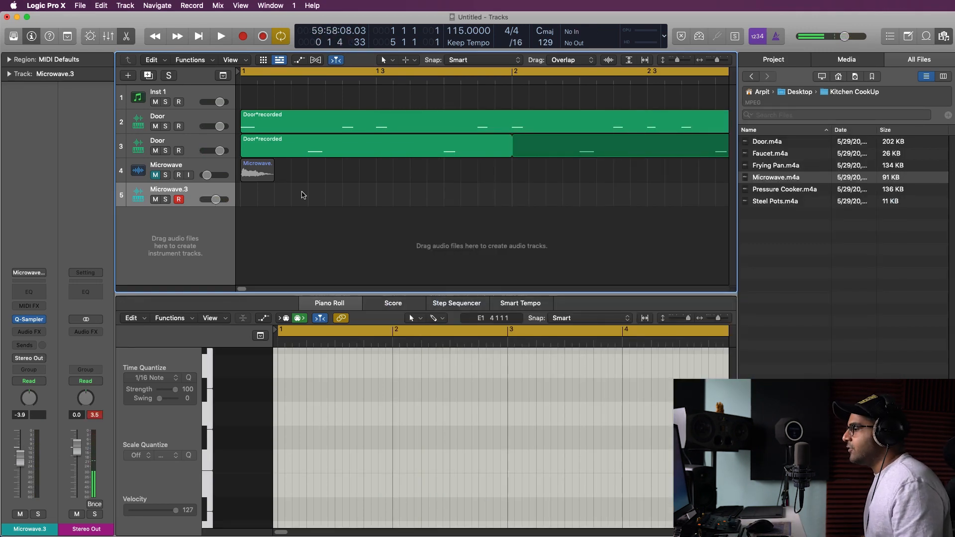
- Record a four-bar chord pattern on the Microwave.3 track and quantize all its notes to 1/16
{"action": "key", "text": "space"}
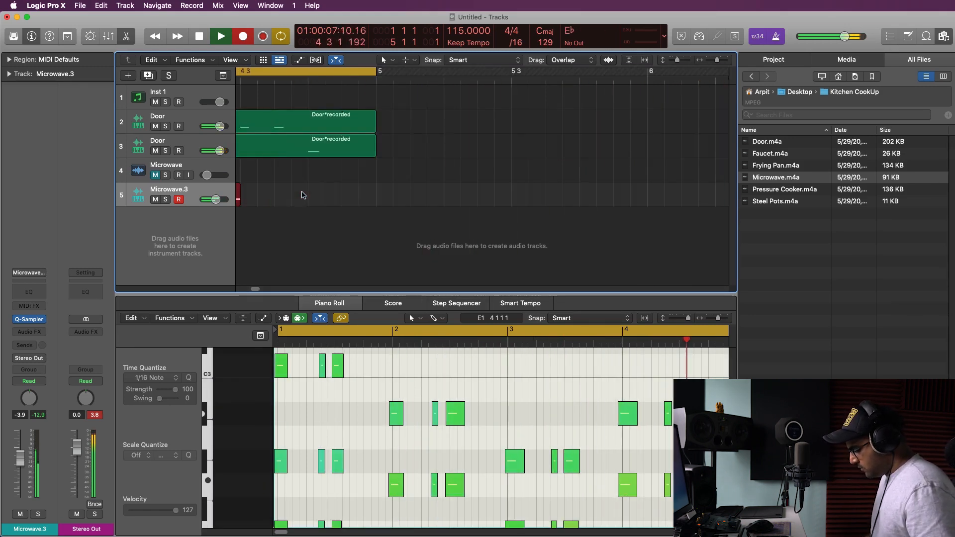
{"action": "key", "text": "space"}
{"action": "left_click", "coordinate": [439, 474]}
{"action": "key", "text": "super+a"}
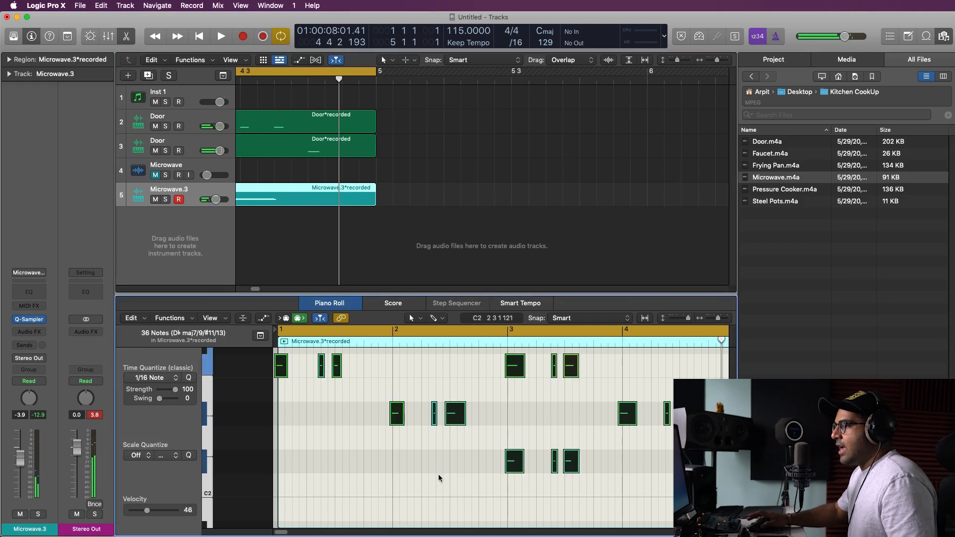
{"action": "key", "text": "q"}
{"action": "left_click", "coordinate": [425, 472]}
{"action": "key", "text": "super+a"}
{"action": "key", "text": "z"}
- Add a Channel EQ to Microwave.3 during playback, with a +7.7 dB high shelf at 1670 Hz and a 220 Hz, 48 dB/Oct low cut
{"action": "left_click", "coordinate": [318, 238]}
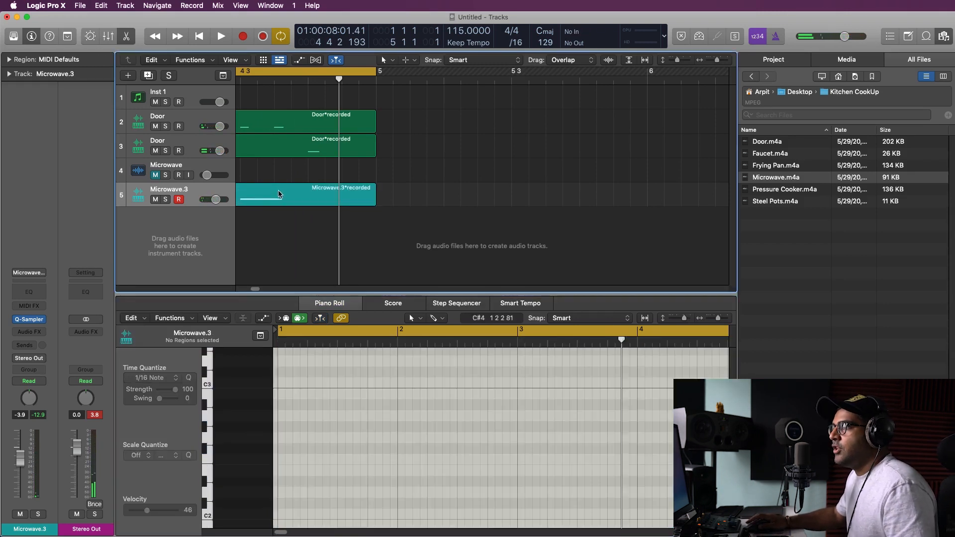
{"action": "left_click", "coordinate": [280, 192]}
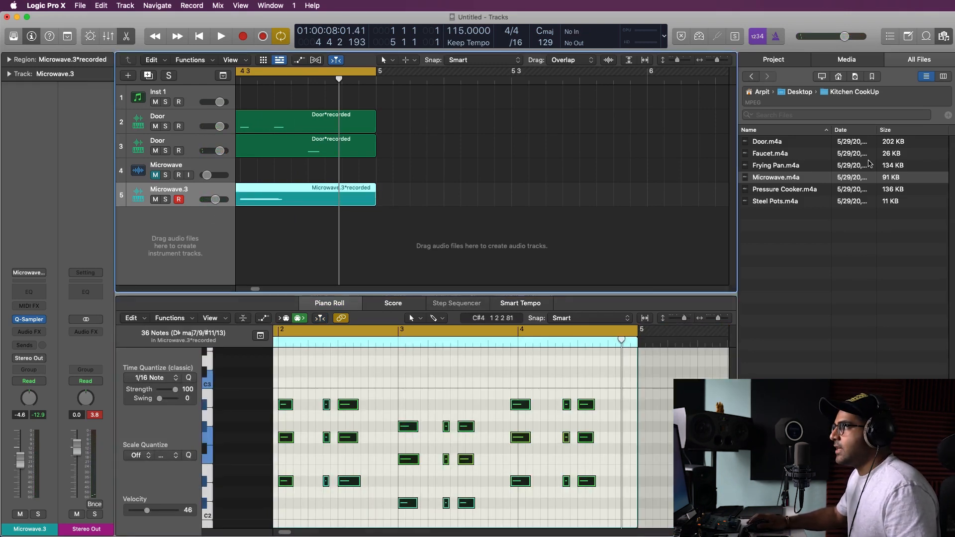
{"action": "left_click_drag", "start_coordinate": [717, 60], "coordinate": [715, 60]}
{"action": "key", "text": "space"}
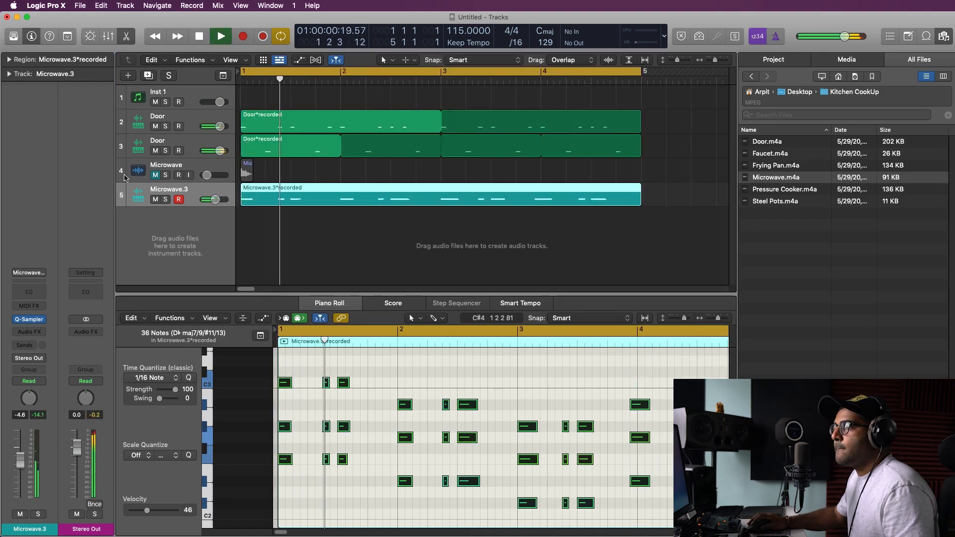
{"action": "left_click", "coordinate": [31, 295]}
{"action": "left_click_drag", "start_coordinate": [806, 261], "coordinate": [714, 268]}
{"action": "left_click", "coordinate": [428, 189]}
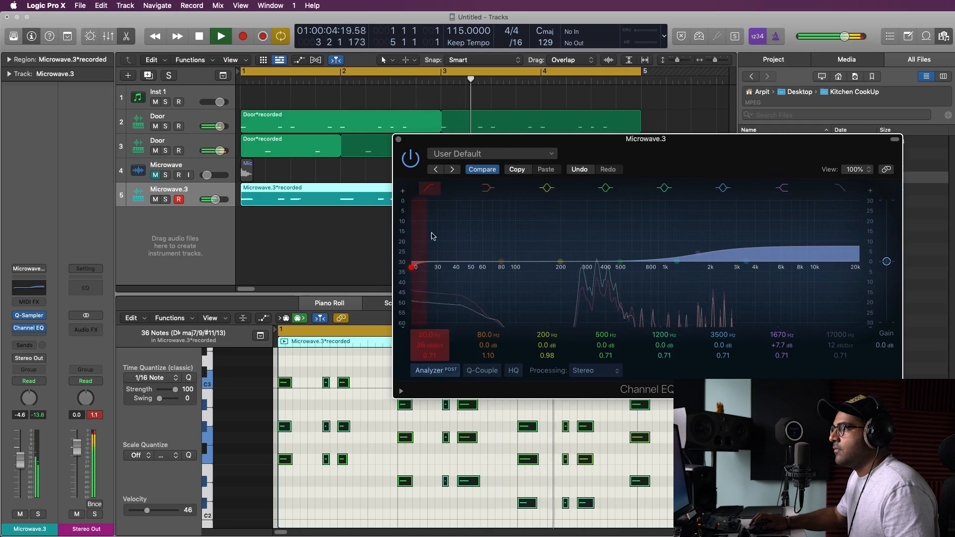
{"action": "left_click_drag", "start_coordinate": [431, 258], "coordinate": [585, 262]}
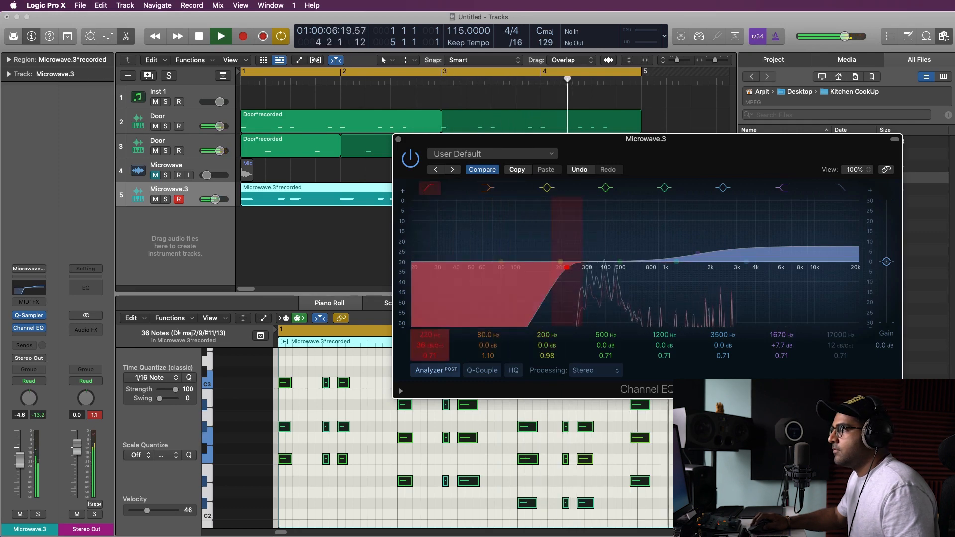
{"action": "left_click_drag", "start_coordinate": [419, 352], "coordinate": [419, 349]}
{"action": "key", "text": "space"}
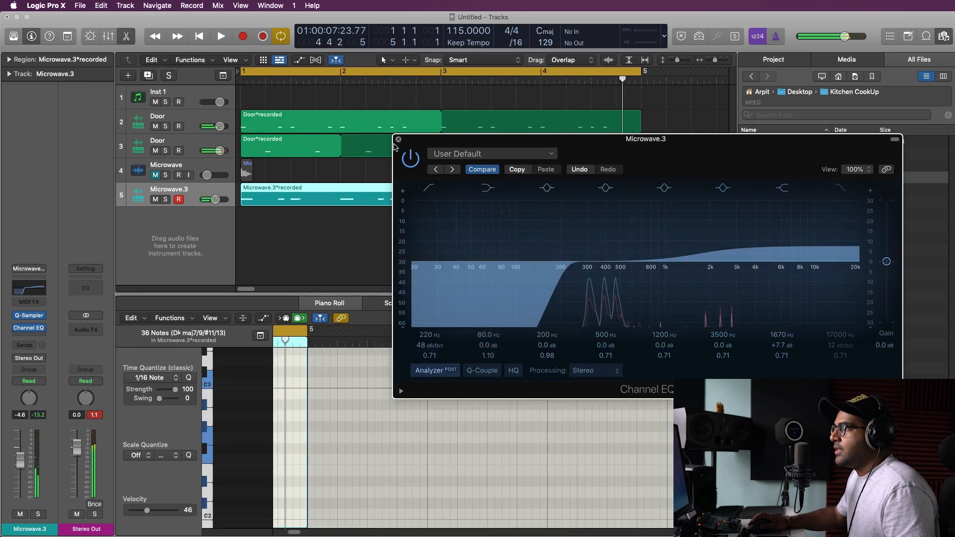
{"action": "left_click", "coordinate": [399, 139]}
- Shift the last nine notes of the Microwave.3 region so the first chord starts on bar 4's downbeat, and check playback
{"action": "key", "text": "p"}
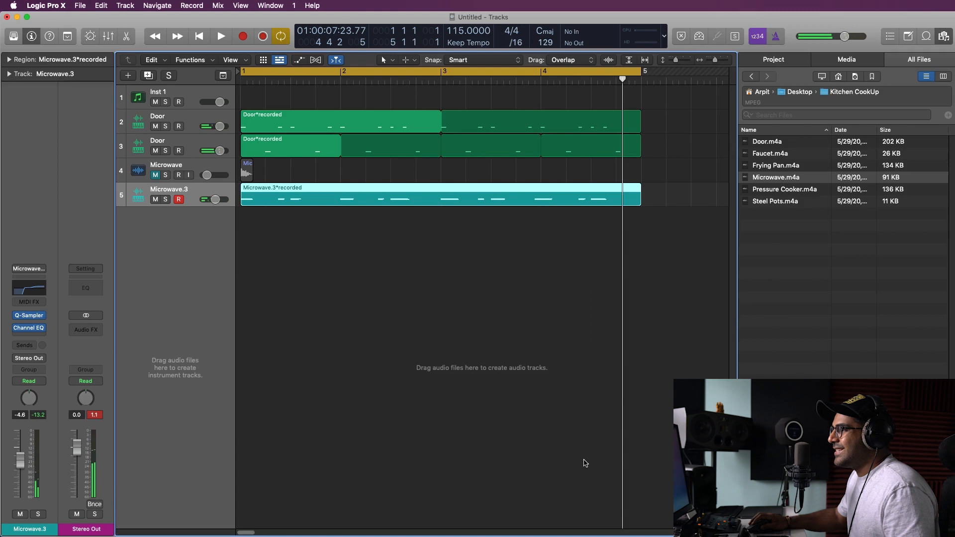
{"action": "double_click", "coordinate": [522, 194]}
{"action": "left_click_drag", "start_coordinate": [620, 382], "coordinate": [731, 520]}
{"action": "key", "text": "z"}
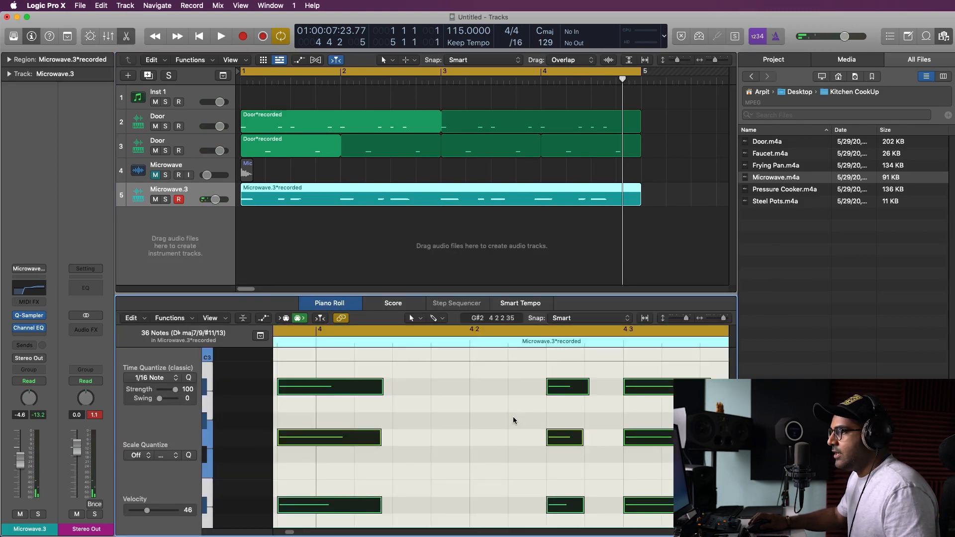
{"action": "key", "text": "z"}
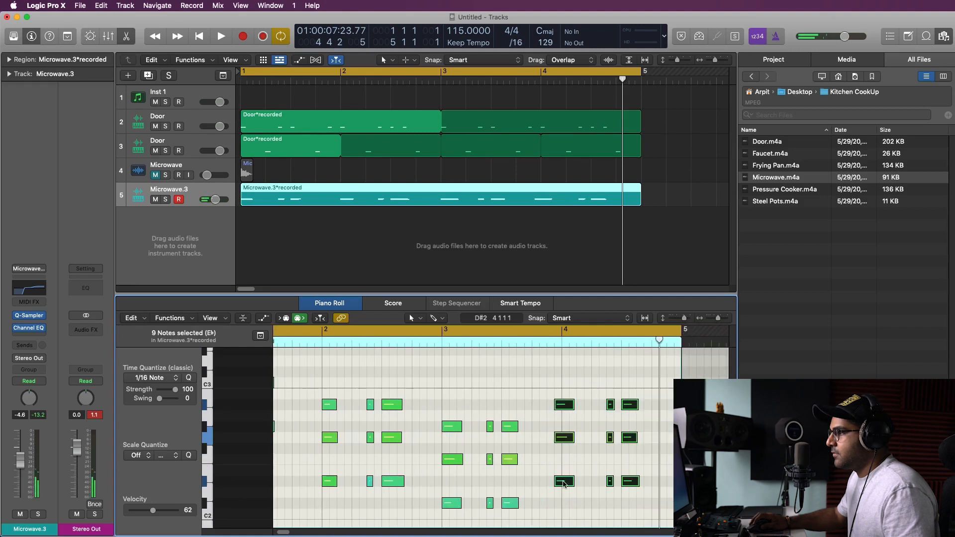
{"action": "left_click_drag", "start_coordinate": [565, 482], "coordinate": [573, 482]}
{"action": "left_click", "coordinate": [525, 388]}
{"action": "key", "text": "space"}
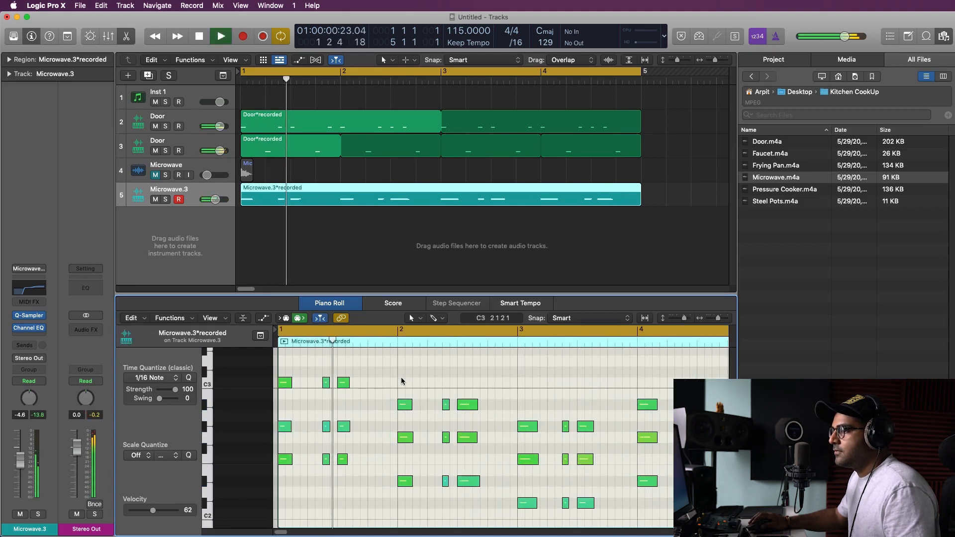
{"action": "key", "text": "space"}
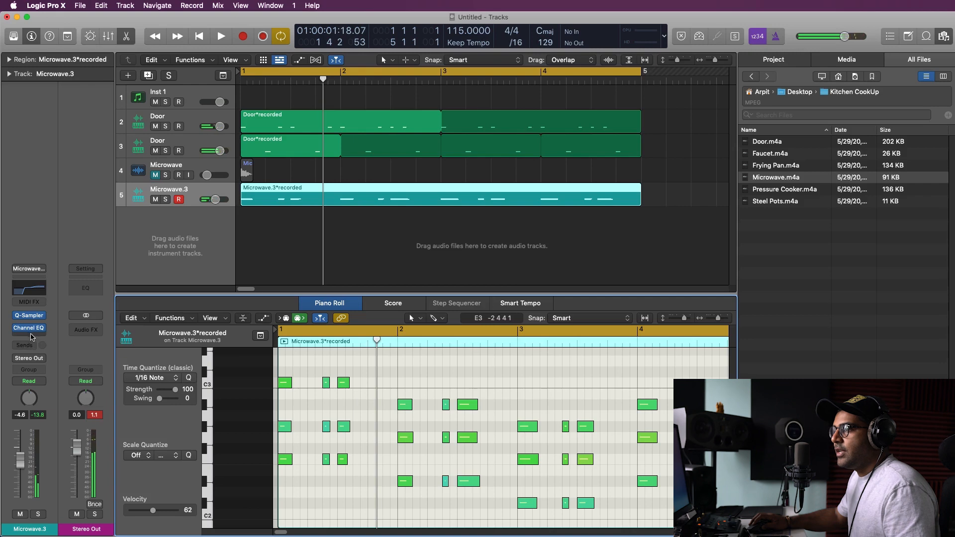
- Insert a stereo ChromaVerb after the Channel EQ on the Microwave.3 track
{"action": "left_click", "coordinate": [28, 347]}
{"action": "left_click", "coordinate": [44, 342]}
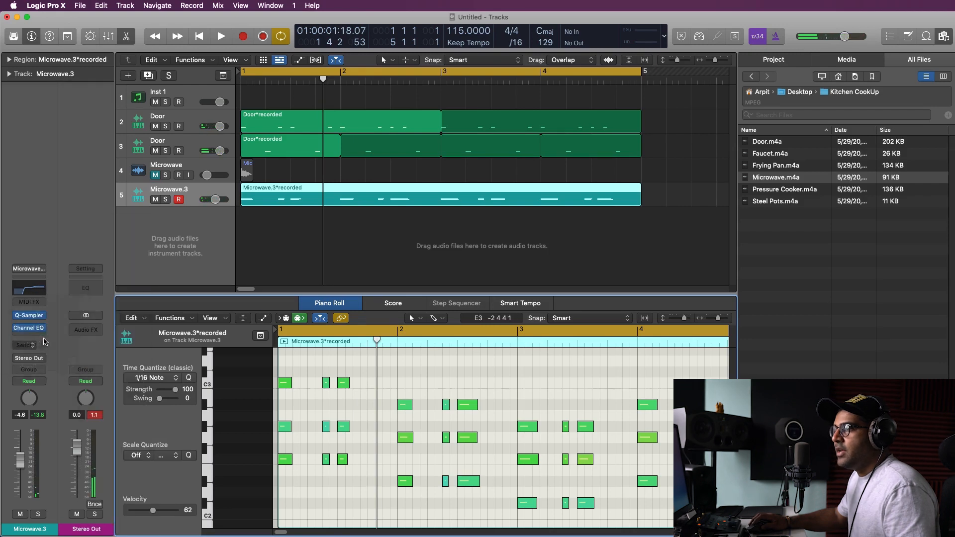
{"action": "left_click", "coordinate": [37, 337]}
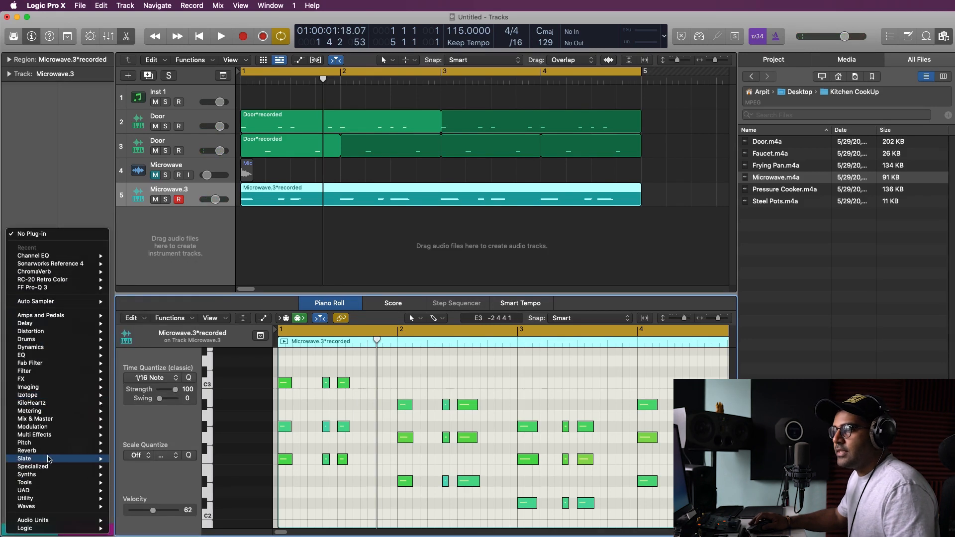
{"action": "mouse_move", "coordinate": [44, 453]}
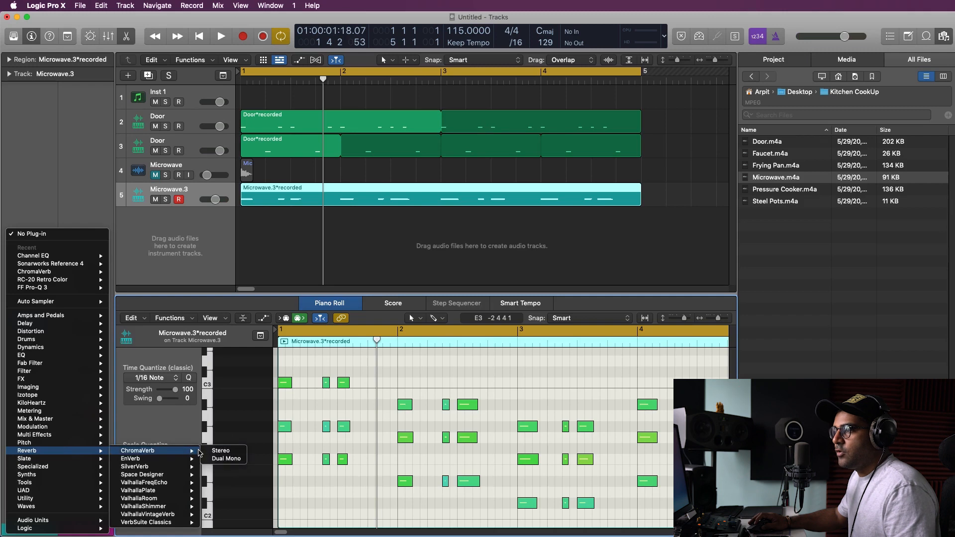
{"action": "left_click", "coordinate": [219, 452]}
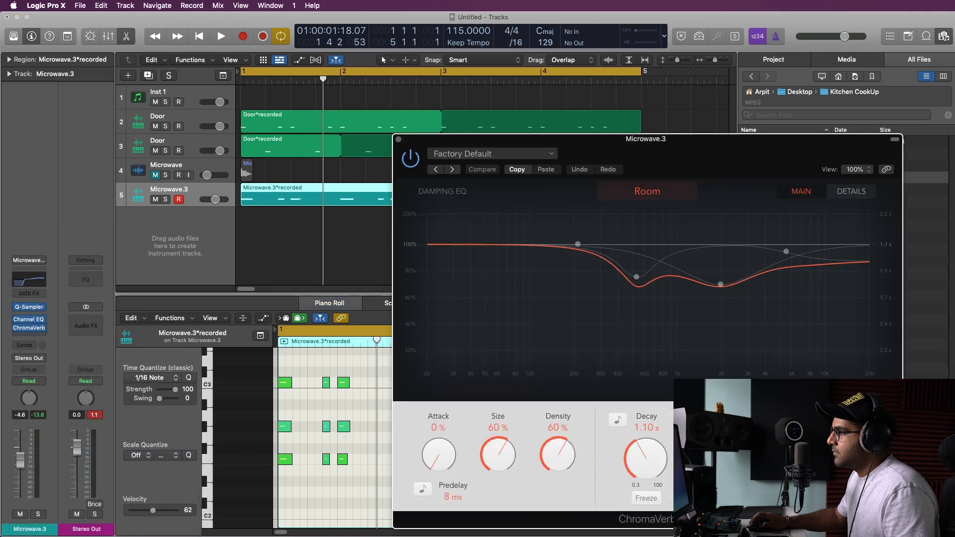
- Raise the low-cut frequency of the Microwave.3 Channel EQ during playback and close both plug-in windows
{"action": "key", "text": "space"}
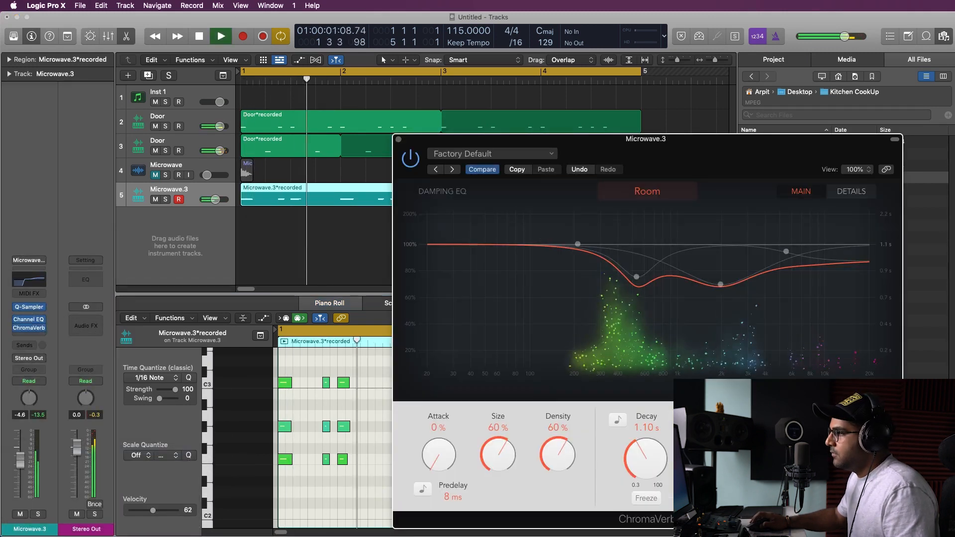
{"action": "left_click", "coordinate": [29, 280]}
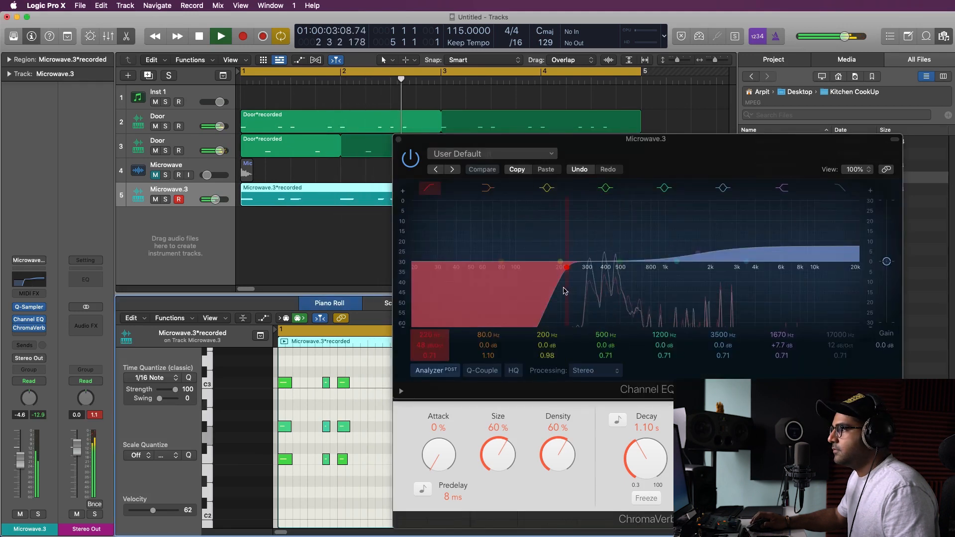
{"action": "left_click_drag", "start_coordinate": [564, 288], "coordinate": [597, 288]}
{"action": "left_click", "coordinate": [398, 139]}
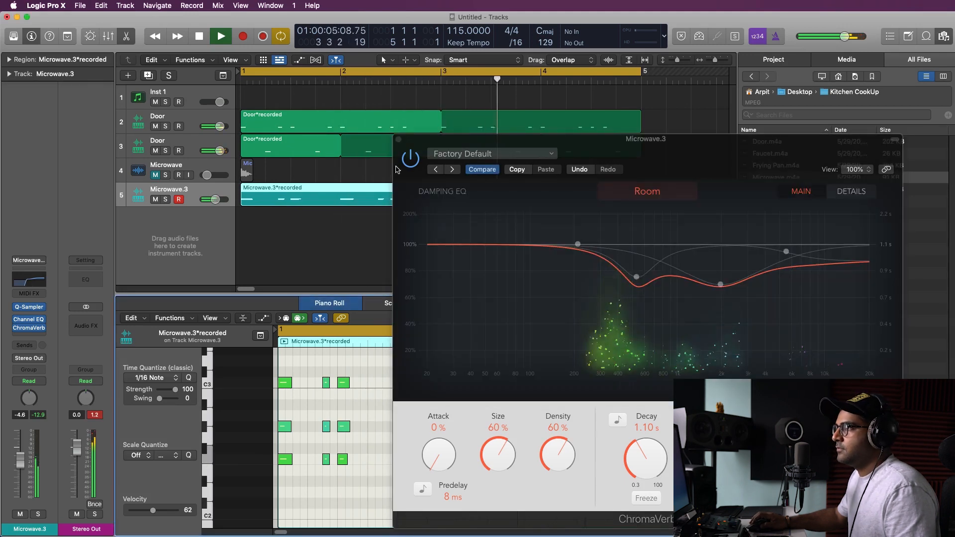
{"action": "left_click", "coordinate": [400, 140]}
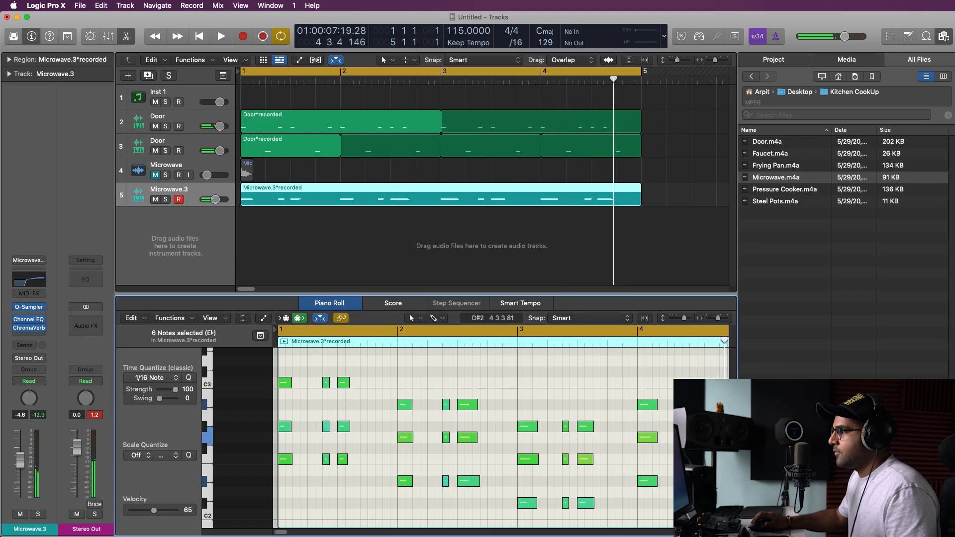
- Move the last six notes in bar 4 of the Microwave.3 region about a sixteenth earlier and check playback
{"action": "left_click_drag", "start_coordinate": [712, 482], "coordinate": [705, 482]}
{"action": "key", "text": "space"}
{"action": "key", "text": "space"}
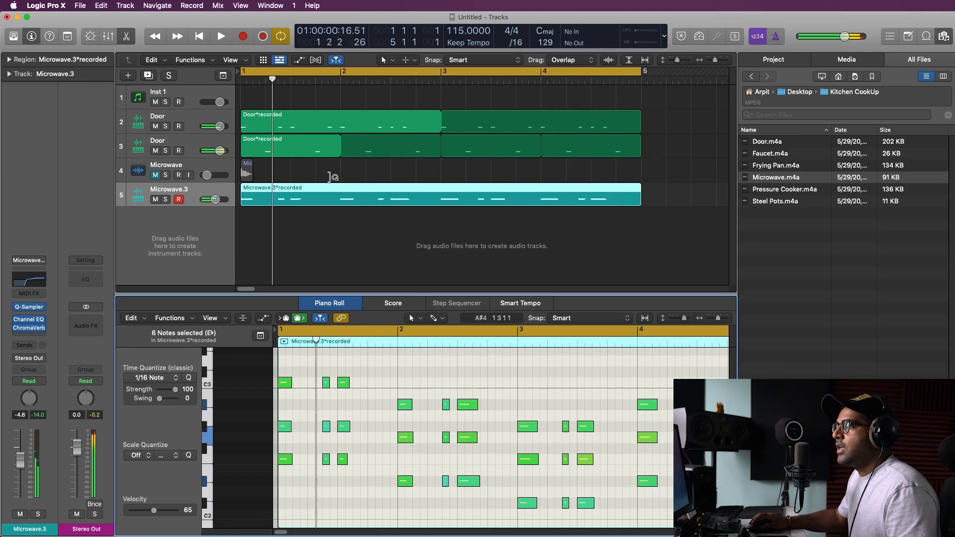
- Import Pressure Cooker.m4a onto a new audio track and move its region to bar 1
{"action": "left_click", "coordinate": [340, 239]}
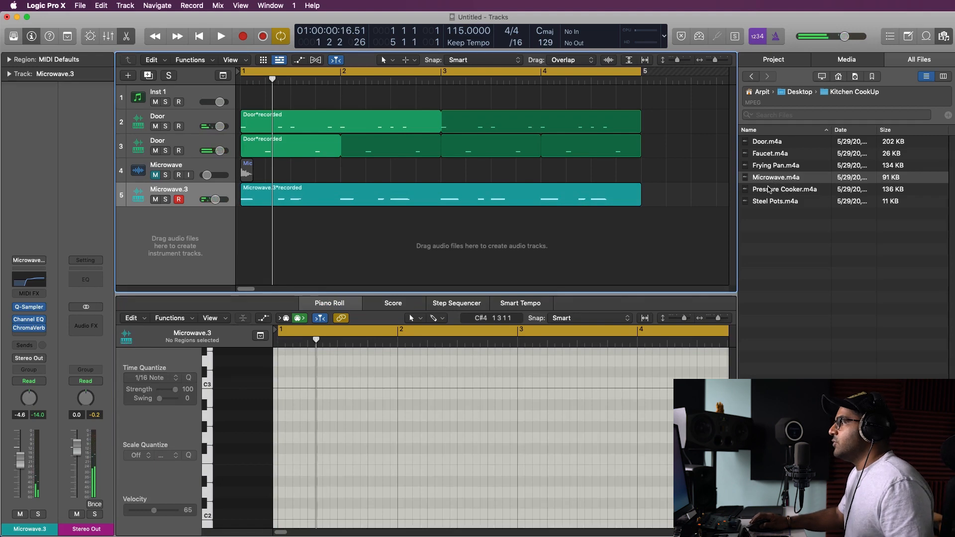
{"action": "left_click_drag", "start_coordinate": [769, 189], "coordinate": [491, 217]}
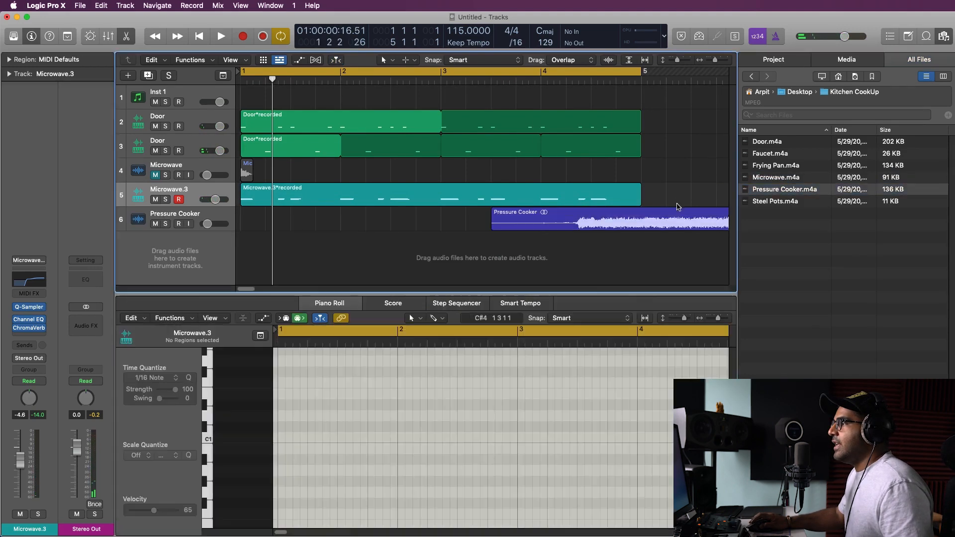
{"action": "left_click_drag", "start_coordinate": [576, 223], "coordinate": [274, 222]}
- Trim the quiet intro off the Pressure Cooker region so the remaining loud section starts at bar 1
{"action": "double_click", "coordinate": [326, 224], "text": "super"}
{"action": "left_click", "coordinate": [321, 224]}
{"action": "key", "text": "Delete"}
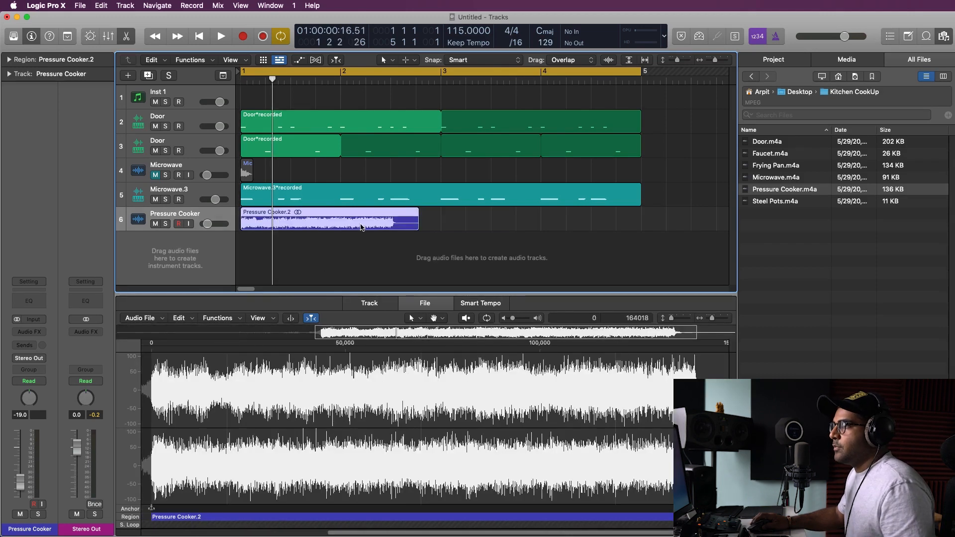
- Trim the Pressure Cooker region's end to bar 2 and add a Channel EQ with a 362 Hz low cut and an -11.9 dB shelf at 4740 Hz
{"action": "left_click_drag", "start_coordinate": [409, 228], "coordinate": [340, 229]}
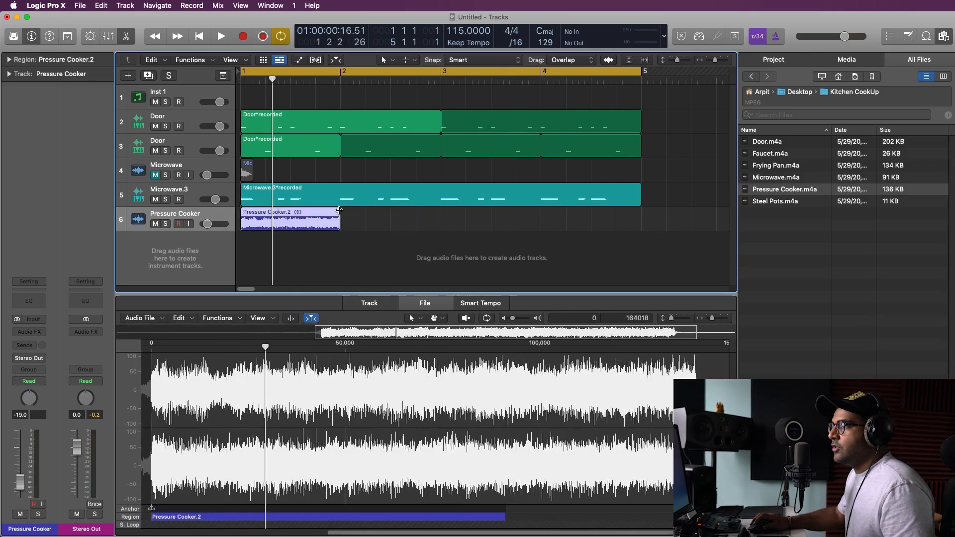
{"action": "left_click", "coordinate": [25, 301]}
{"action": "left_click", "coordinate": [468, 267]}
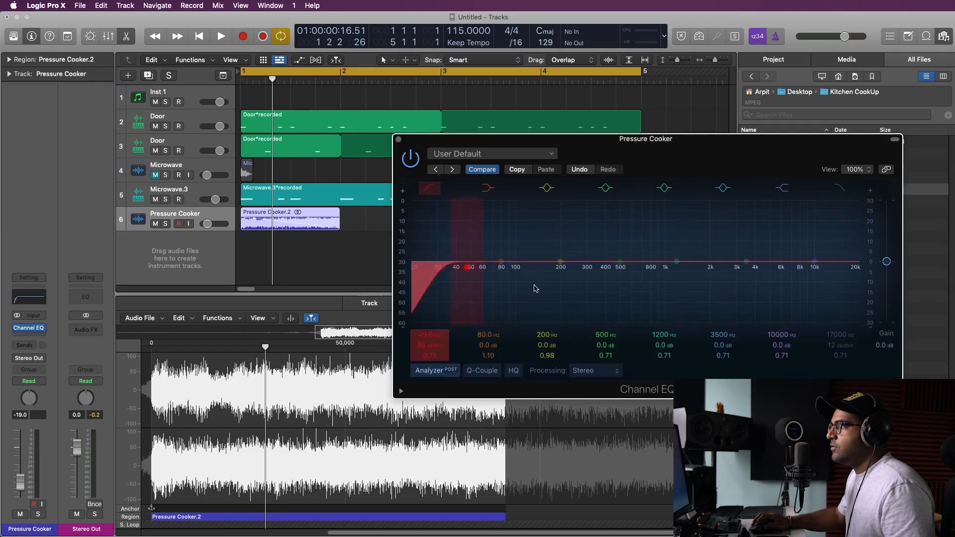
{"action": "left_click_drag", "start_coordinate": [535, 288], "coordinate": [599, 284]}
{"action": "left_click_drag", "start_coordinate": [826, 297], "coordinate": [779, 307]}
- Trim about one beat off the start of the Pressure Cooker region, keep it starting at bar 1, and check playback
{"action": "key", "text": "space"}
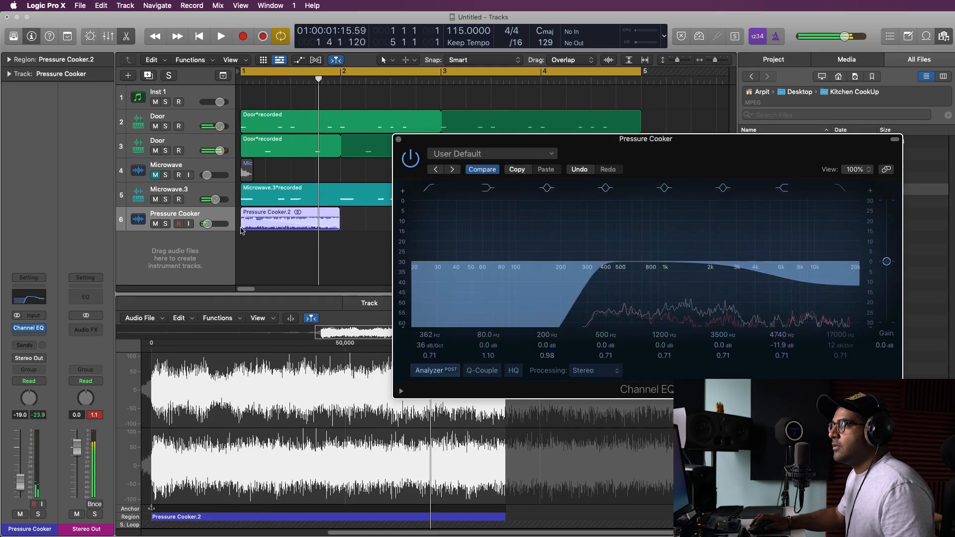
{"action": "left_click_drag", "start_coordinate": [242, 229], "coordinate": [263, 228]}
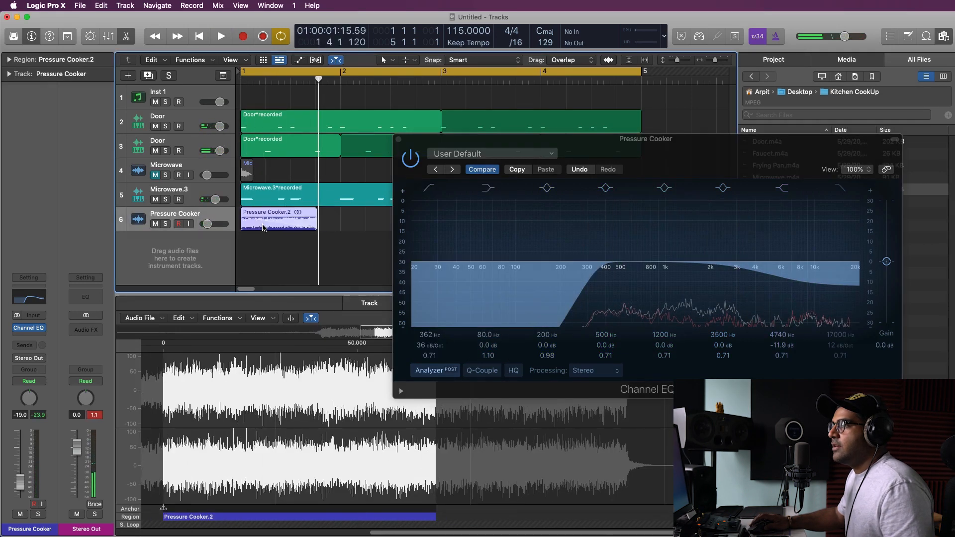
{"action": "key", "text": "space"}
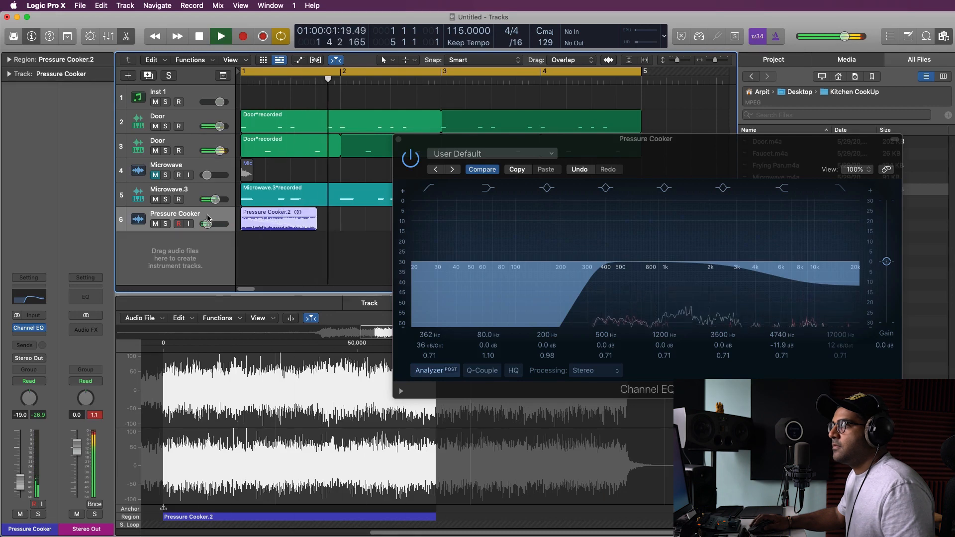
- Audition the Pressure Cooker track in solo, close its Channel EQ window, and play it again with all tracks
{"action": "key", "text": "s"}
{"action": "key", "text": "space"}
{"action": "key", "text": "space"}
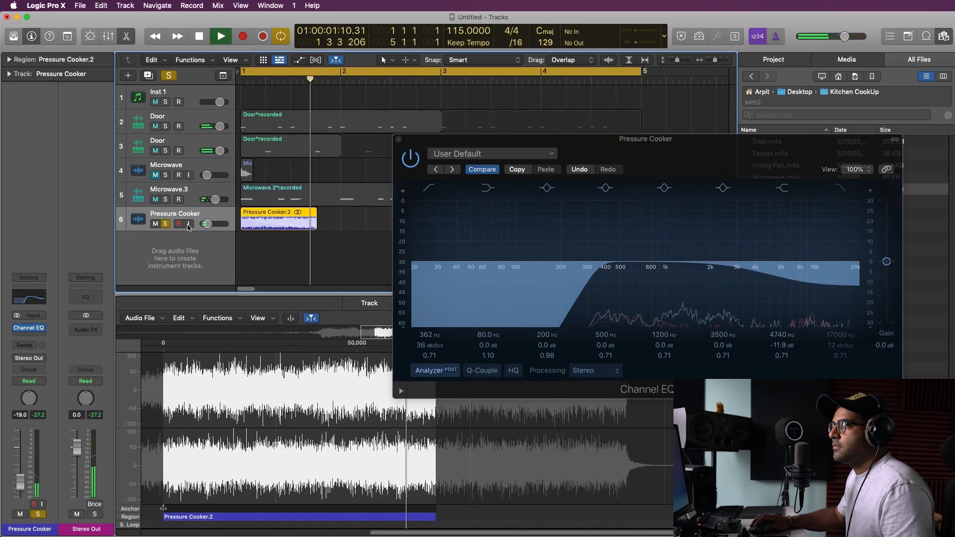
{"action": "key", "text": "space"}
{"action": "key", "text": "space"}
{"action": "left_click", "coordinate": [399, 139]}
{"action": "key", "text": "space"}
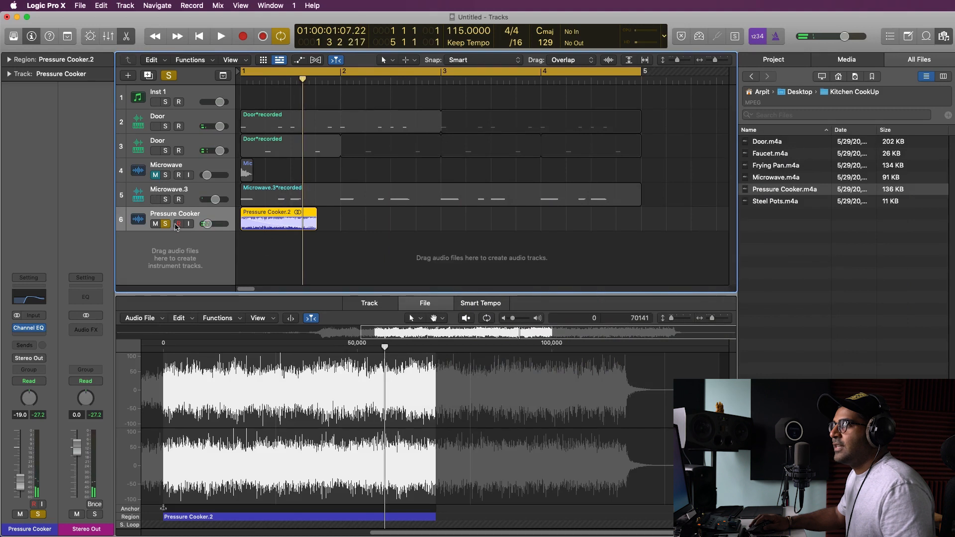
{"action": "key", "text": "s"}
{"action": "key", "text": "space"}
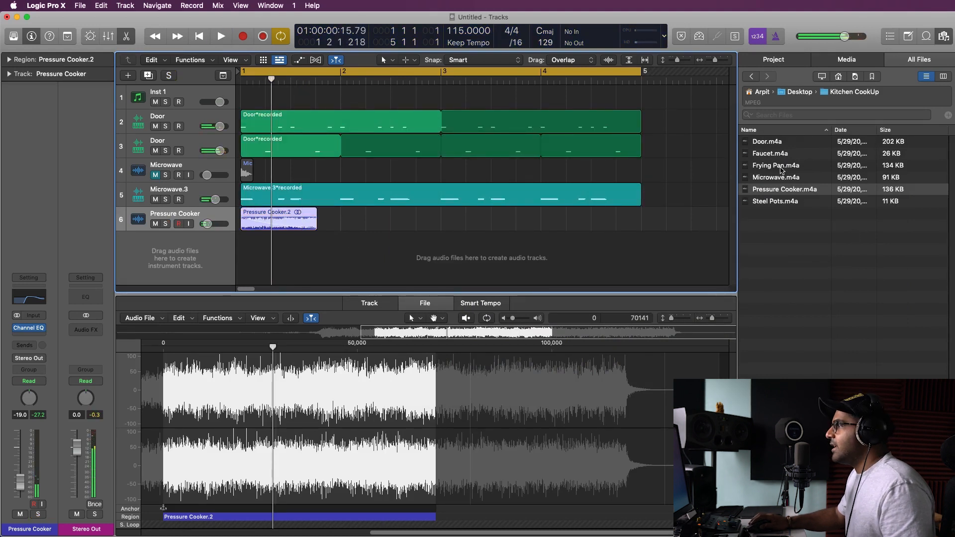
- Load Frying Pan.m4a into Quick Sampler on a new track and slice it by transients with the sensitivity lowered to 13
{"action": "left_click", "coordinate": [775, 168]}
{"action": "left_click_drag", "start_coordinate": [778, 169], "coordinate": [193, 219]}
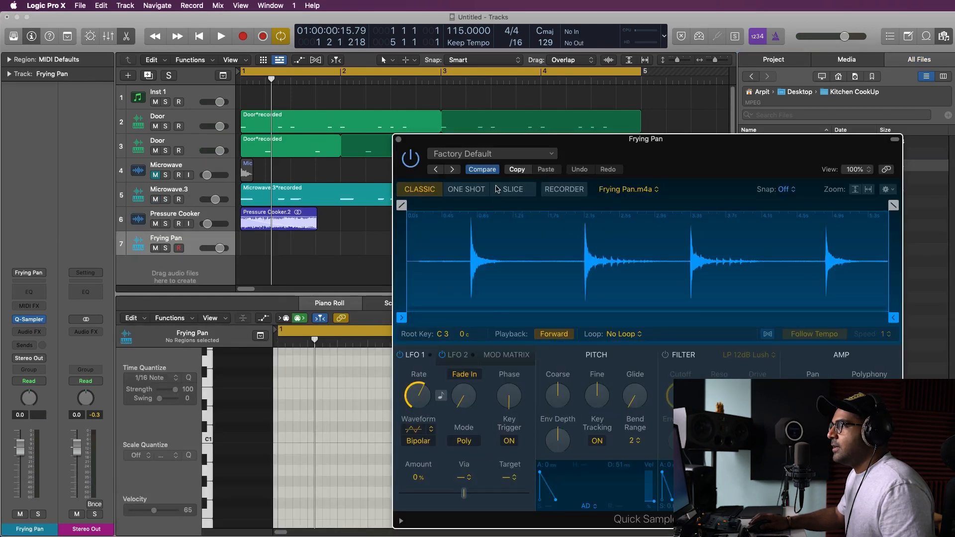
{"action": "left_click", "coordinate": [513, 189]}
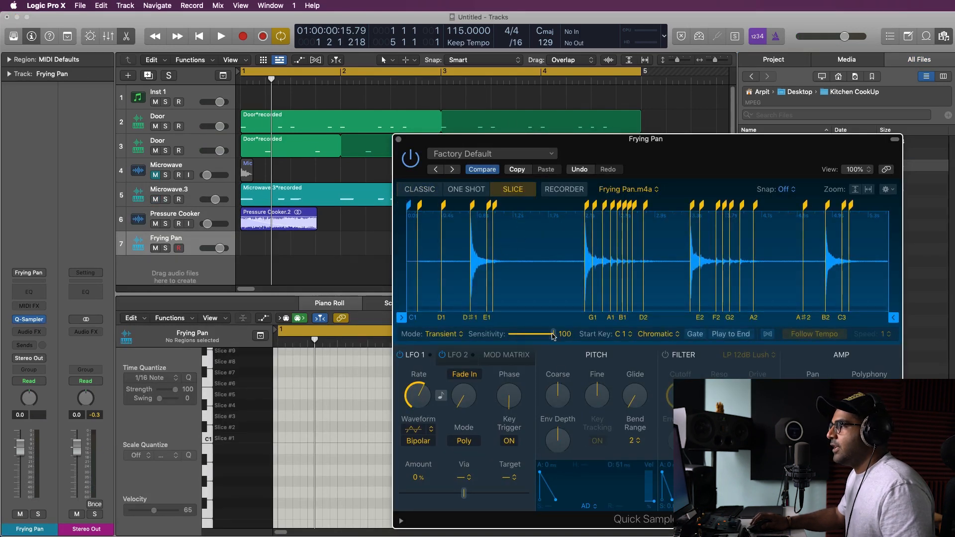
{"action": "left_click_drag", "start_coordinate": [554, 337], "coordinate": [535, 336]}
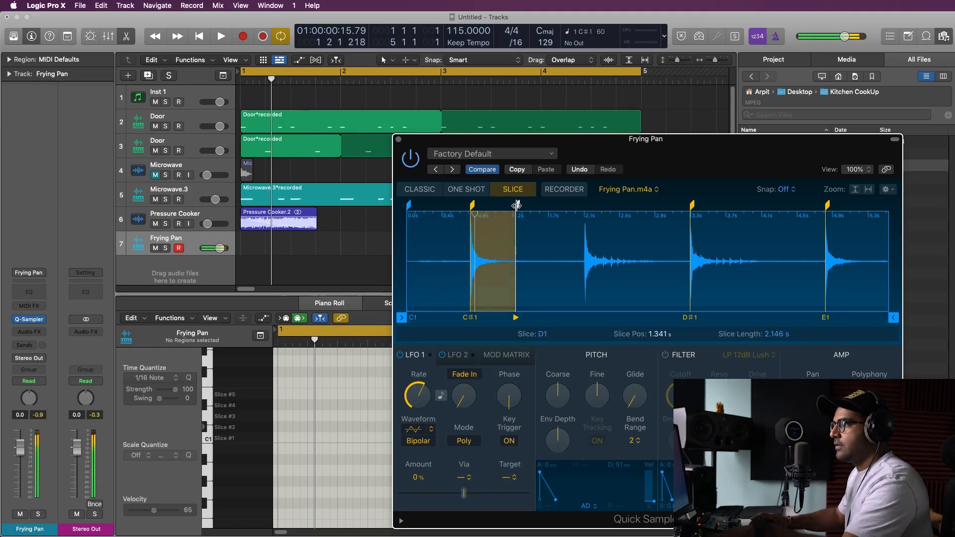
- Move the slice marker after the first Frying Pan hit to about 1.009 s and set Snap to Zero Crossing
{"action": "left_click_drag", "start_coordinate": [516, 205], "coordinate": [490, 214]}
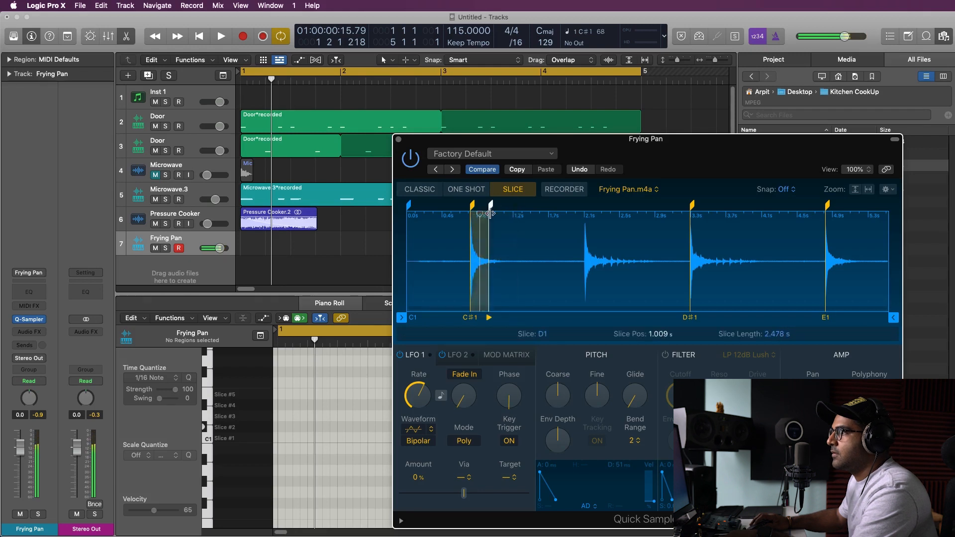
{"action": "left_click", "coordinate": [789, 190]}
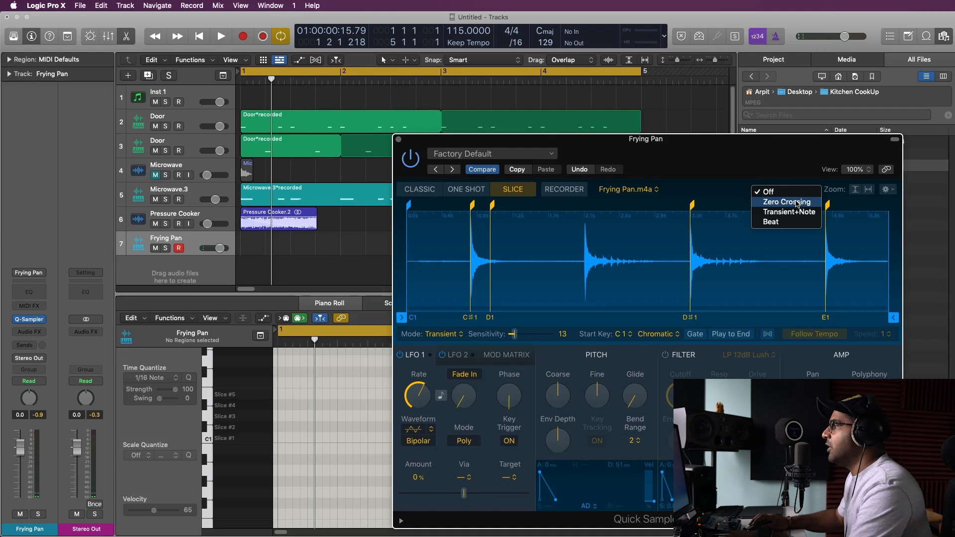
{"action": "left_click", "coordinate": [797, 202]}
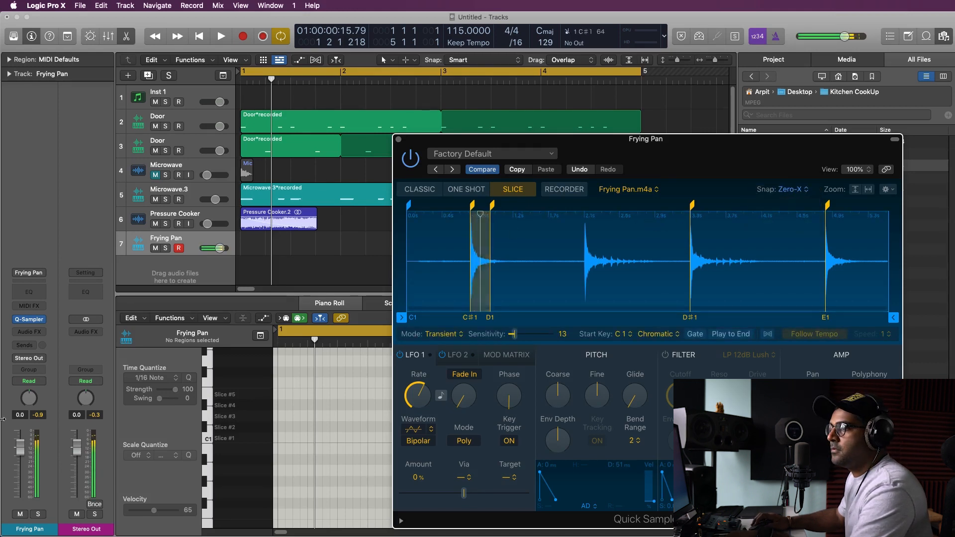
- Lower the Frying Pan track to -3.6 dB and refine its slices with the sensitivity at 34, closing Quick Sampler when done
{"action": "left_click_drag", "start_coordinate": [23, 454], "coordinate": [22, 465]}
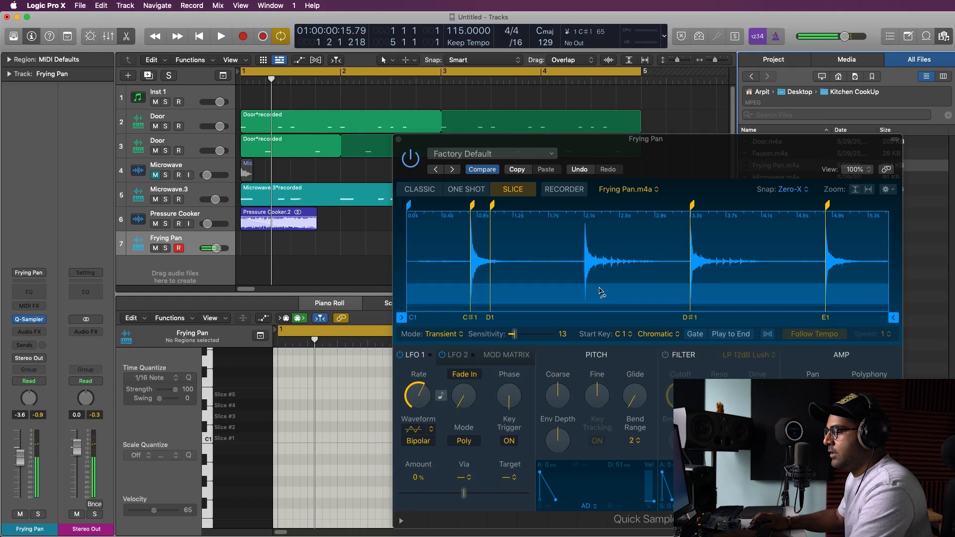
{"action": "left_click_drag", "start_coordinate": [512, 334], "coordinate": [526, 338]}
{"action": "left_click_drag", "start_coordinate": [491, 215], "coordinate": [550, 215]}
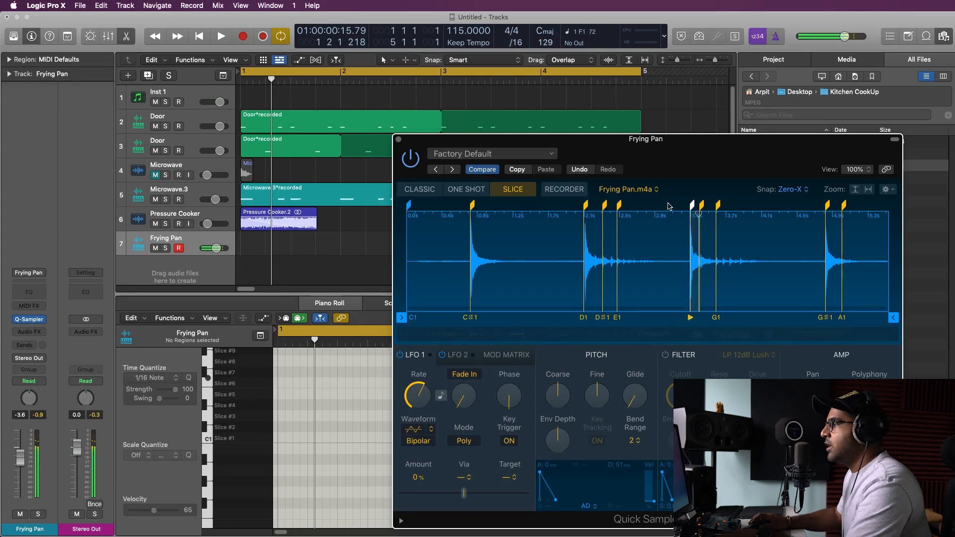
{"action": "left_click", "coordinate": [398, 140]}
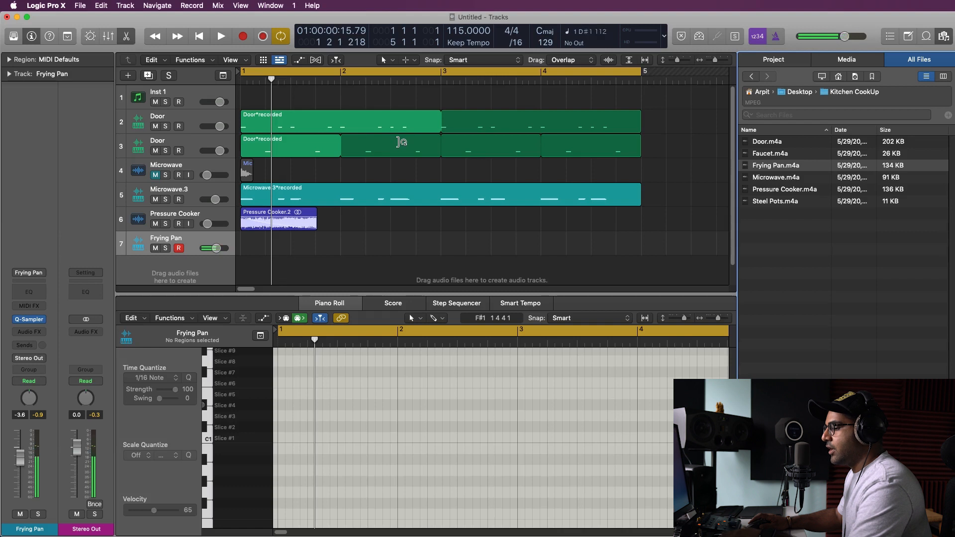
{"action": "left_click", "coordinate": [31, 320]}
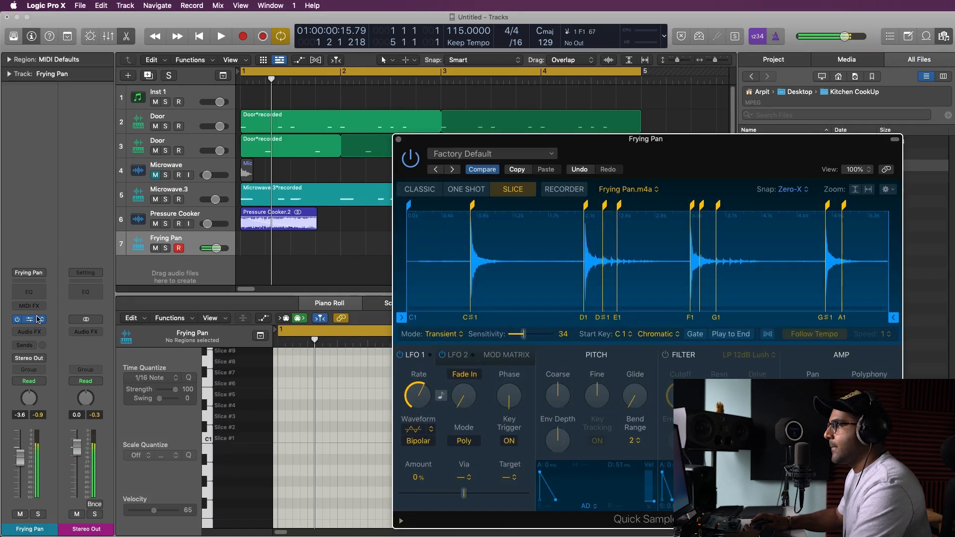
{"action": "left_click", "coordinate": [399, 140]}
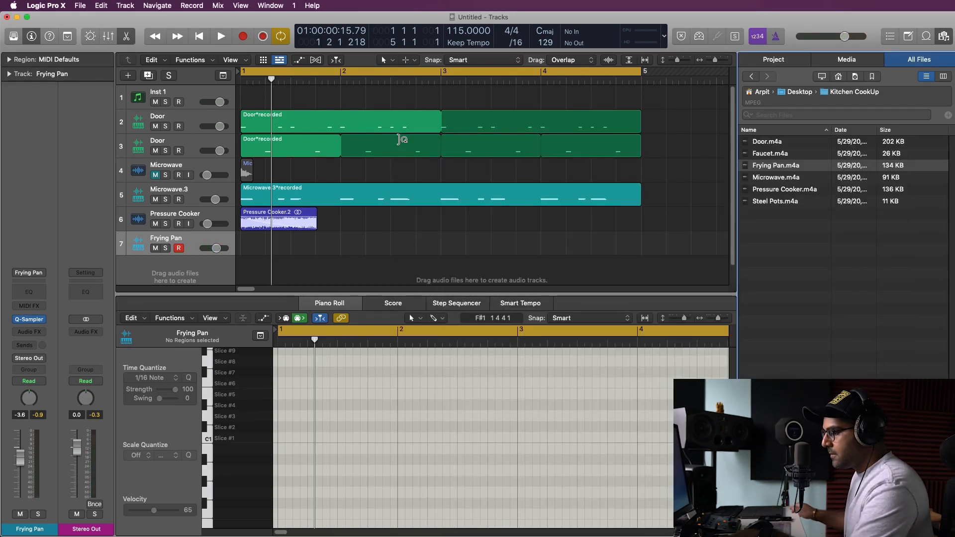
- Record a four-bar MIDI pattern on the Frying Pan track using Slice #6 and play it back
{"action": "key", "text": "r"}
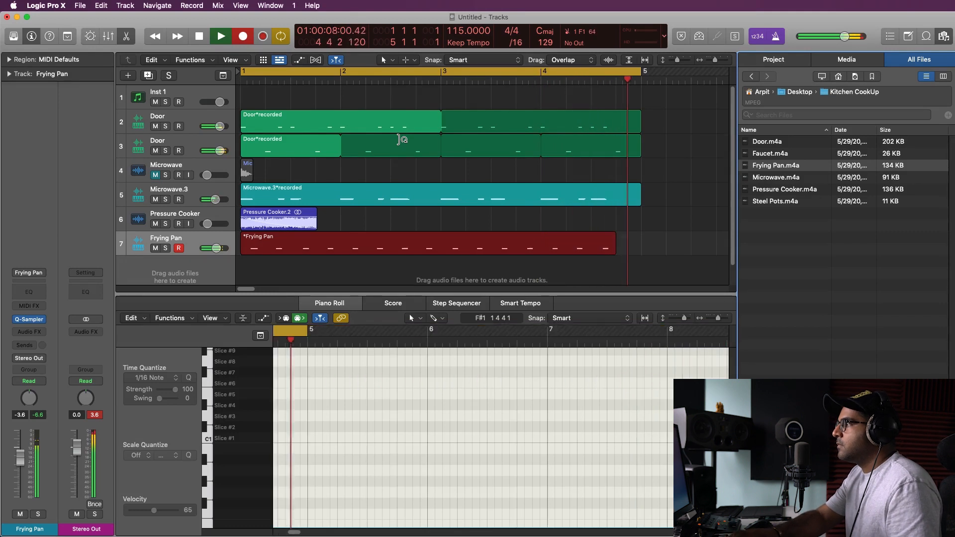
{"action": "key", "text": "space"}
{"action": "key", "text": "space"}
{"action": "left_click", "coordinate": [390, 416]}
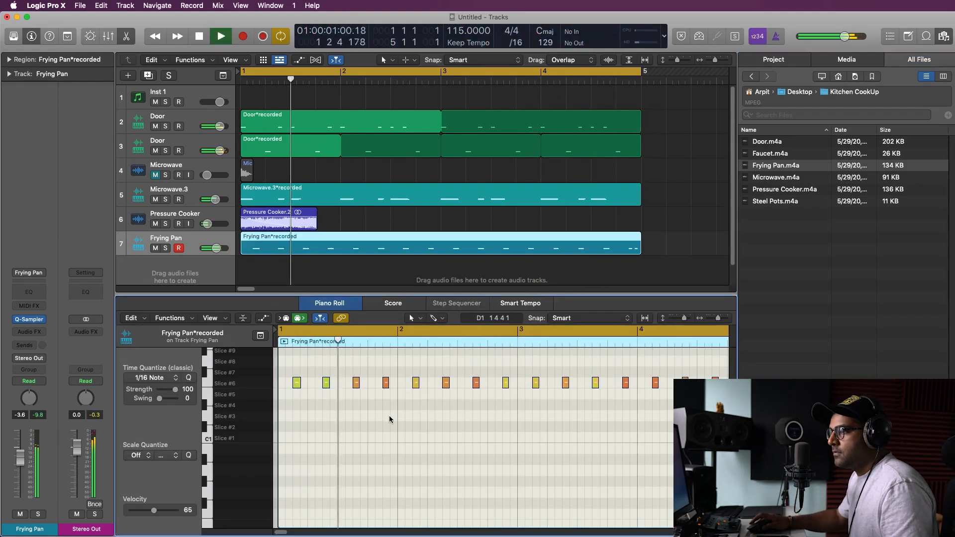
{"action": "key", "text": "space"}
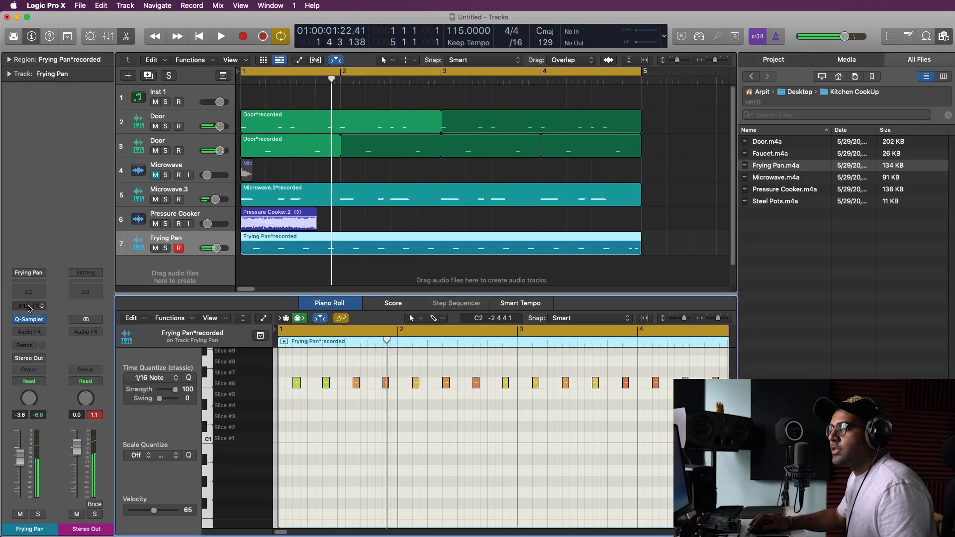
- Insert a Velocity Processor with a value of 103 on the Frying Pan track and lower its volume to -5.5 dB
{"action": "left_click", "coordinate": [29, 307]}
{"action": "left_click", "coordinate": [28, 307]}
{"action": "left_click", "coordinate": [28, 307]}
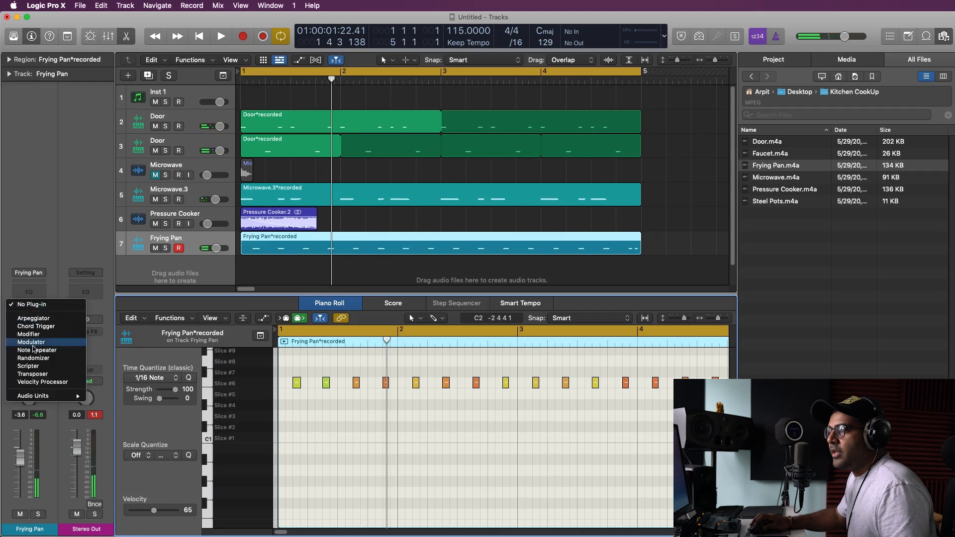
{"action": "left_click", "coordinate": [43, 384]}
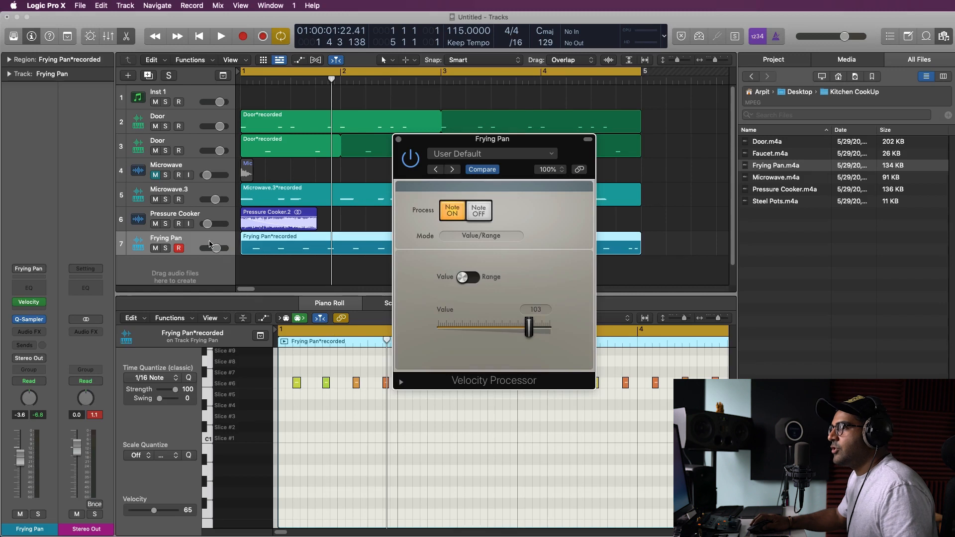
{"action": "left_click", "coordinate": [390, 168]}
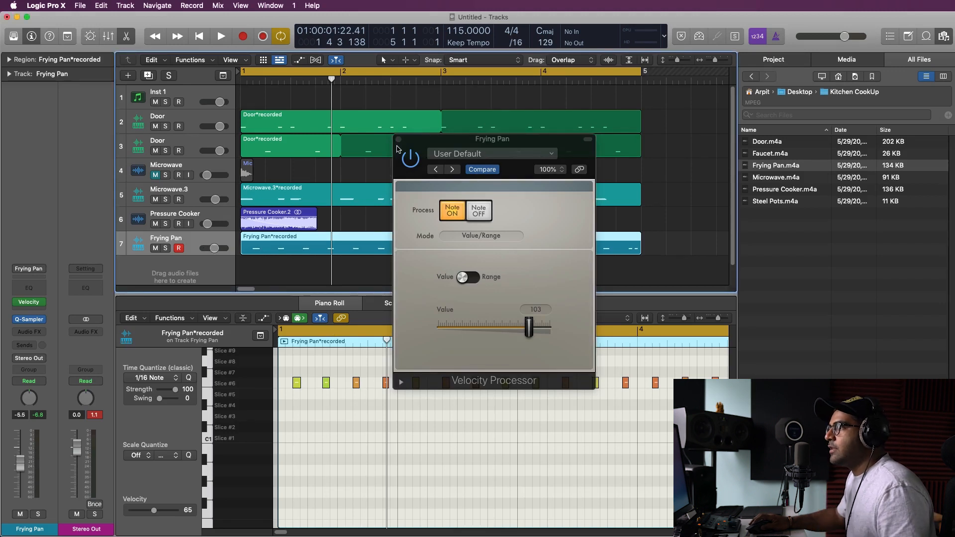
- Insert a Velocity Processor on each of the two Door tracks and close the open plug-in windows
{"action": "left_click", "coordinate": [201, 144]}
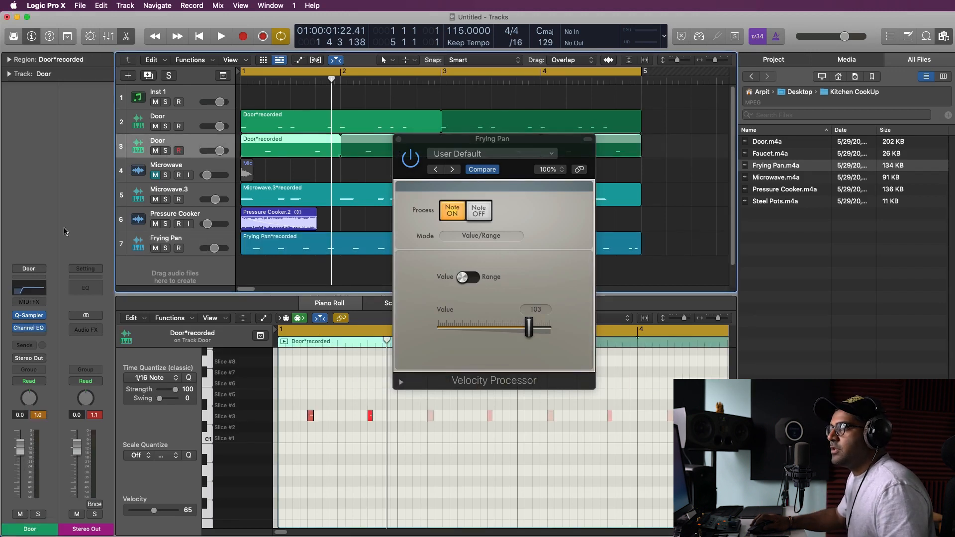
{"action": "left_click", "coordinate": [35, 305]}
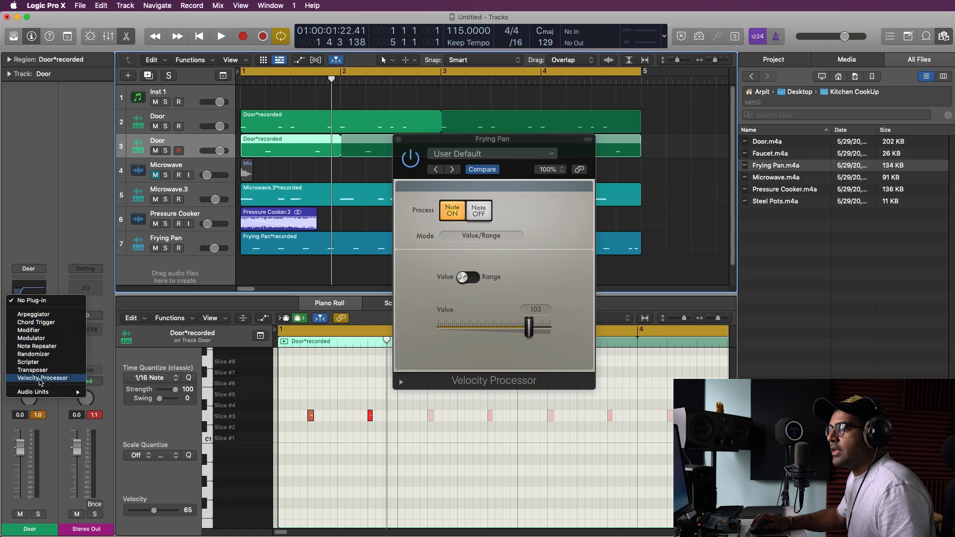
{"action": "left_click", "coordinate": [189, 116]}
{"action": "left_click", "coordinate": [27, 293]}
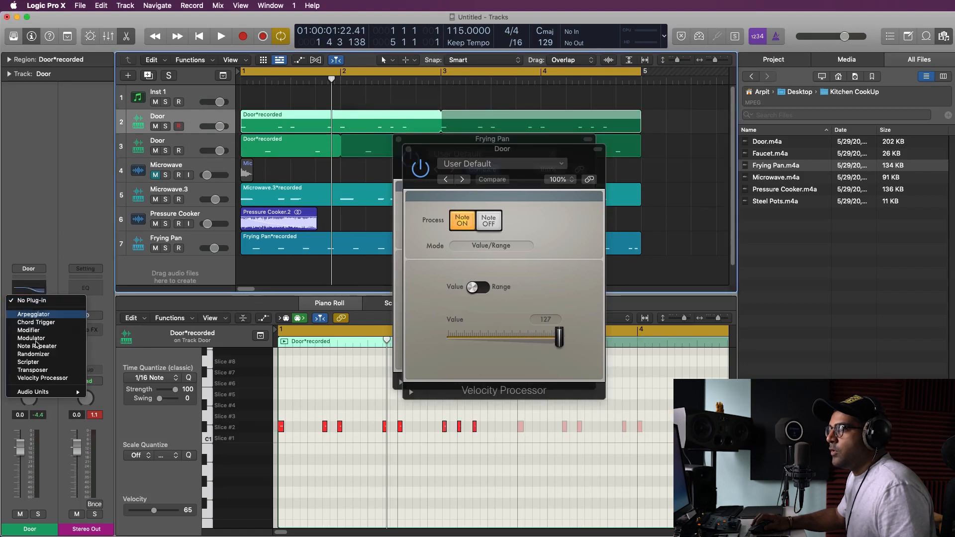
{"action": "left_click", "coordinate": [30, 378]}
{"action": "left_click", "coordinate": [418, 160]}
{"action": "left_click", "coordinate": [408, 149]}
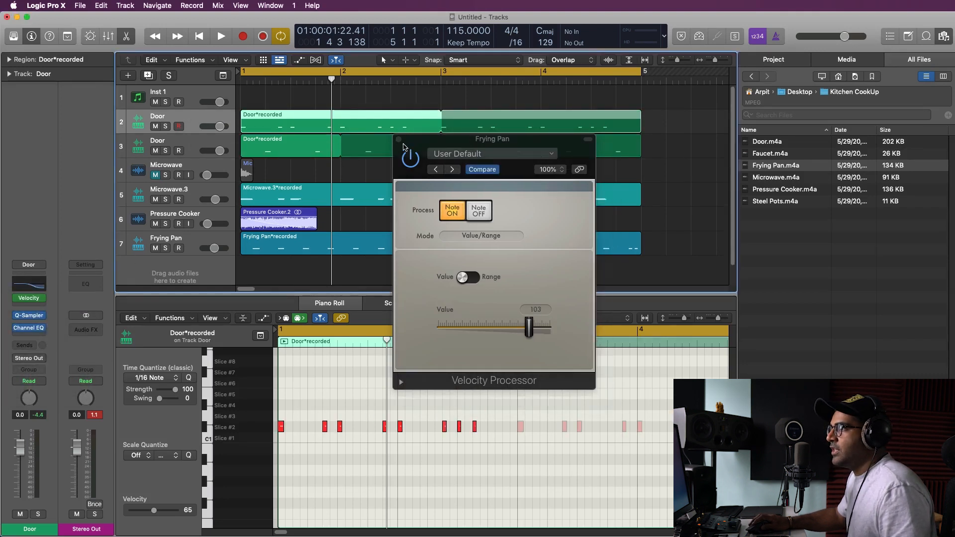
{"action": "left_click", "coordinate": [398, 140]}
- In the Mixer, lower both Door tracks to -4.6 dB and the Frying Pan to -6.4 dB, and check playback
{"action": "key", "text": "x"}
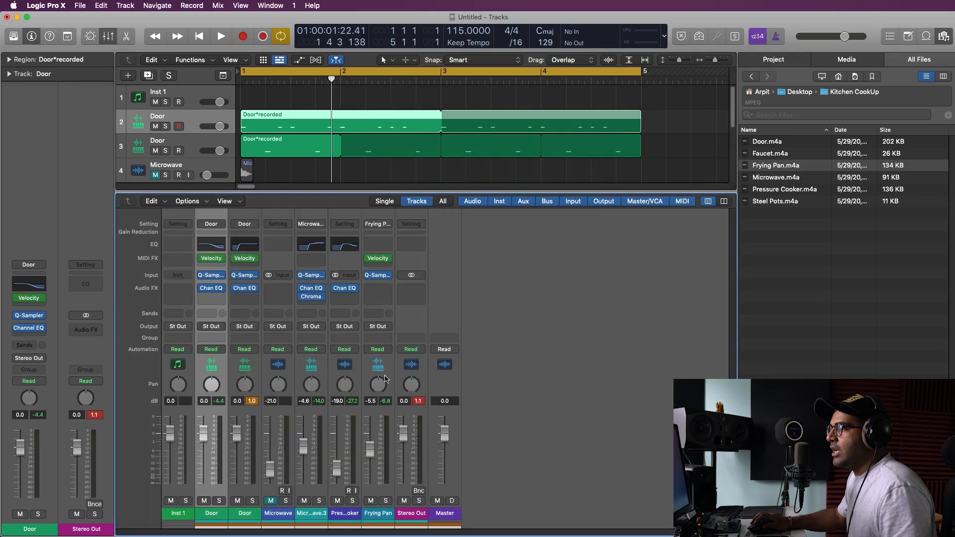
{"action": "left_click", "coordinate": [237, 515]}
{"action": "left_click", "coordinate": [220, 514], "text": "shift"}
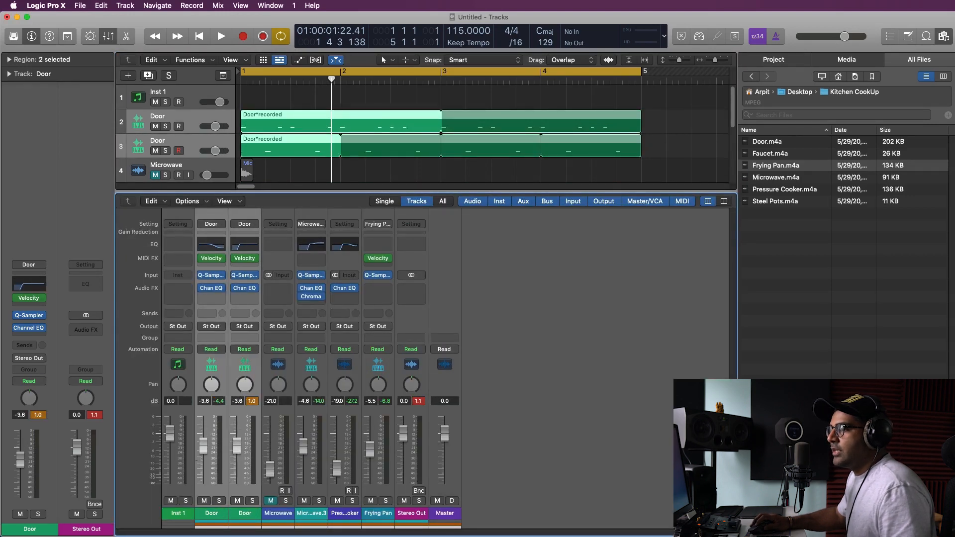
{"action": "left_click", "coordinate": [389, 518]}
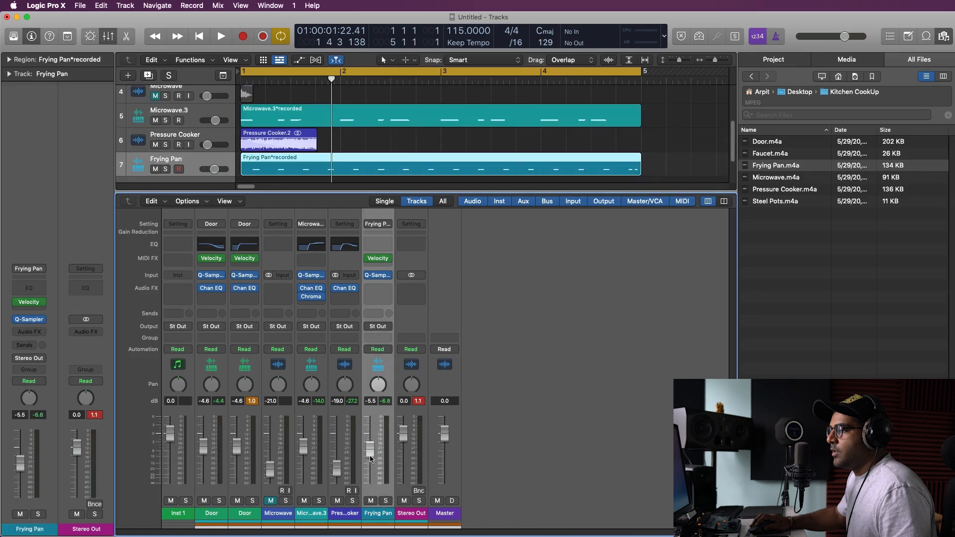
{"action": "left_click_drag", "start_coordinate": [370, 460], "coordinate": [367, 482]}
{"action": "key", "text": "space"}
{"action": "key", "text": "x"}
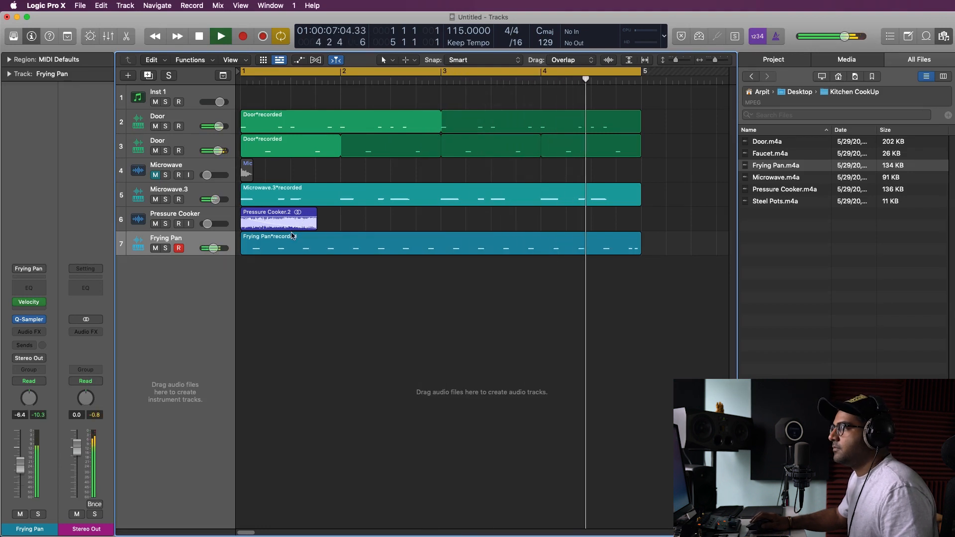
{"action": "key", "text": "space"}
- Bounce the Pressure Cooker region in place onto a new audio track
{"action": "left_click", "coordinate": [247, 228]}
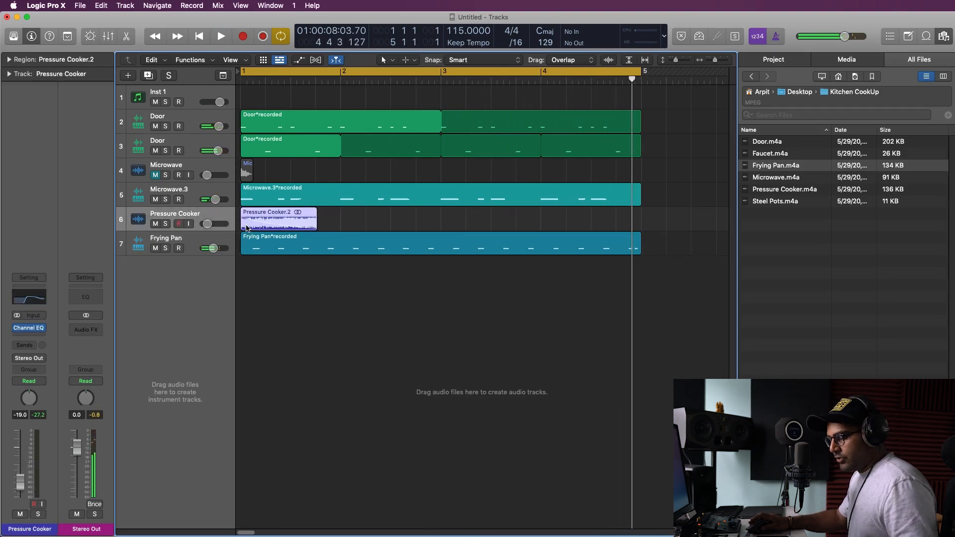
{"action": "key", "text": "ctrl+b"}
{"action": "key", "text": "Return"}
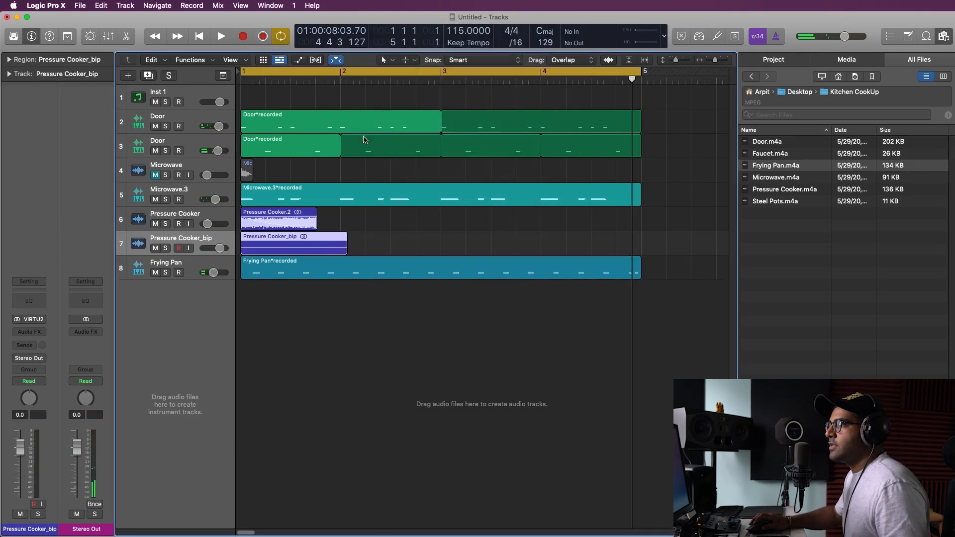
- Cut the bounced Pressure Cooker region to the original region's length, delete the remainder and reverse the audio
{"action": "double_click", "coordinate": [315, 235], "text": "super"}
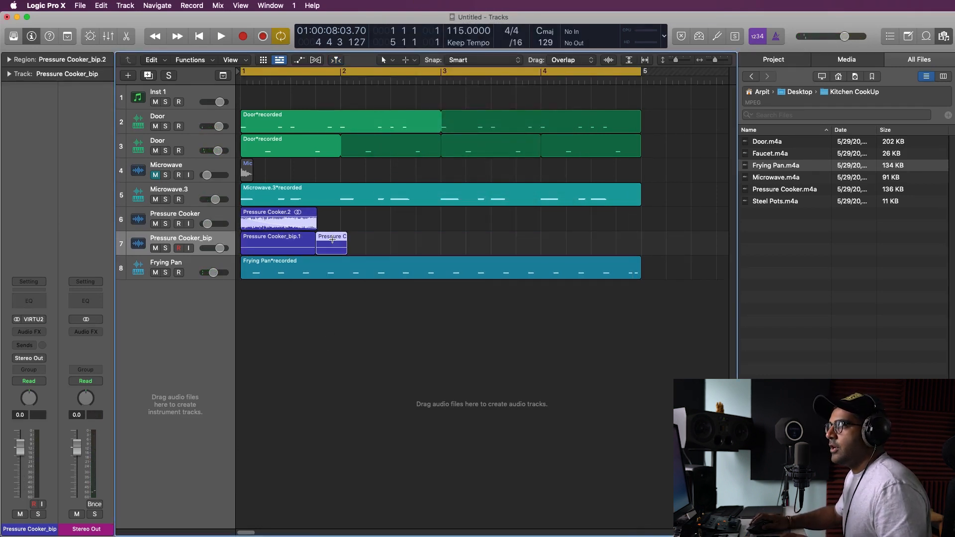
{"action": "key", "text": "Delete"}
{"action": "double_click", "coordinate": [287, 245]}
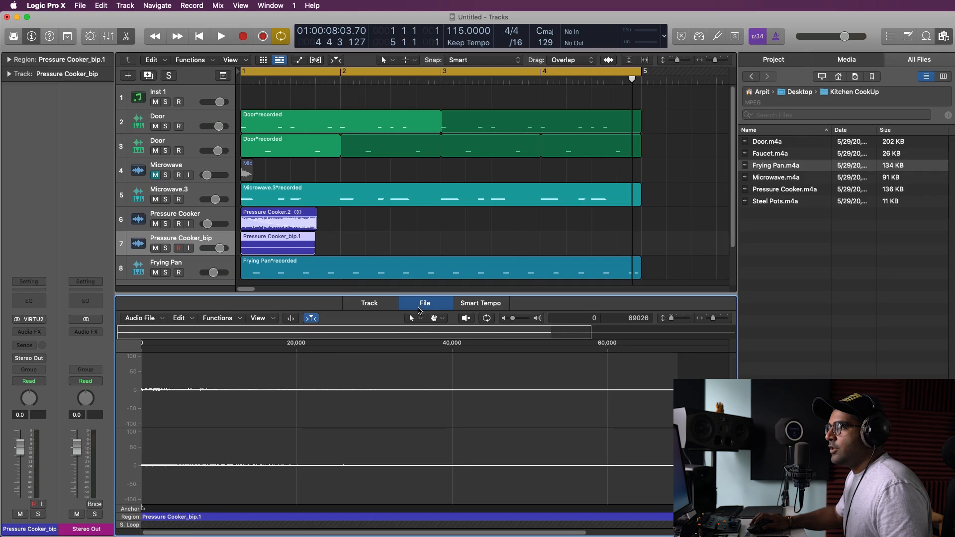
{"action": "left_click", "coordinate": [220, 319]}
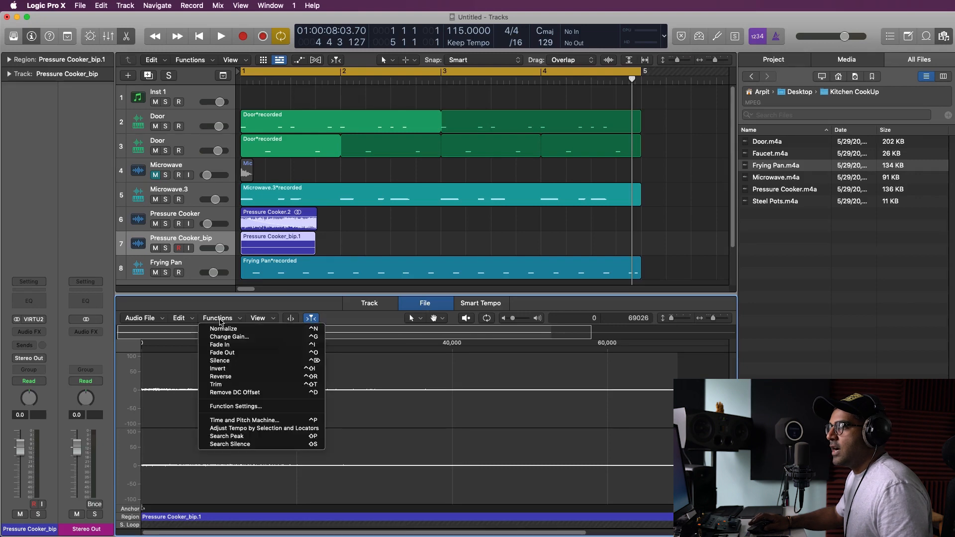
{"action": "left_click", "coordinate": [225, 384]}
{"action": "left_click", "coordinate": [426, 224]}
{"action": "key", "text": "x"}
{"action": "key", "text": "x"}
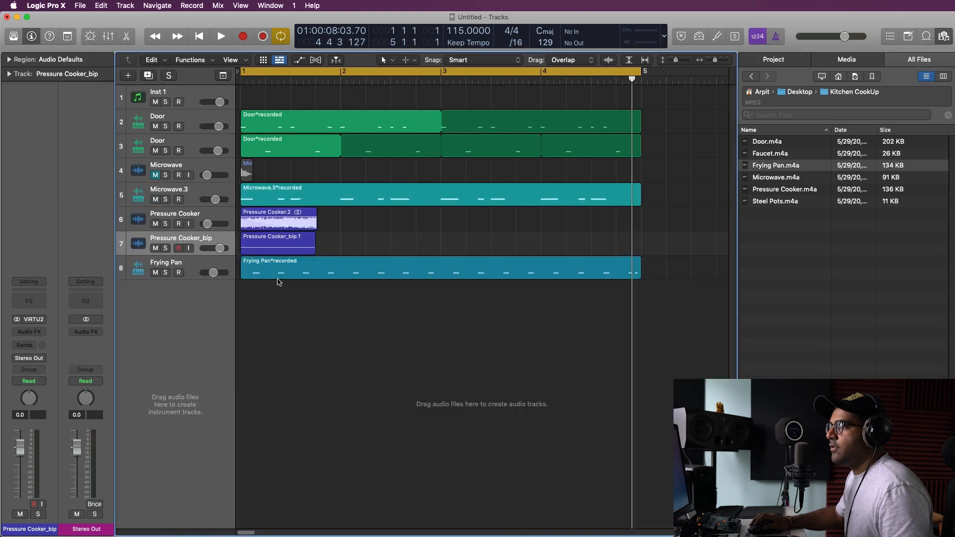
- Move the bounced Pressure Cooker region so it ends with bar 4, and lower its track to -4.2 dB during playback
{"action": "left_click_drag", "start_coordinate": [356, 247], "coordinate": [616, 247]}
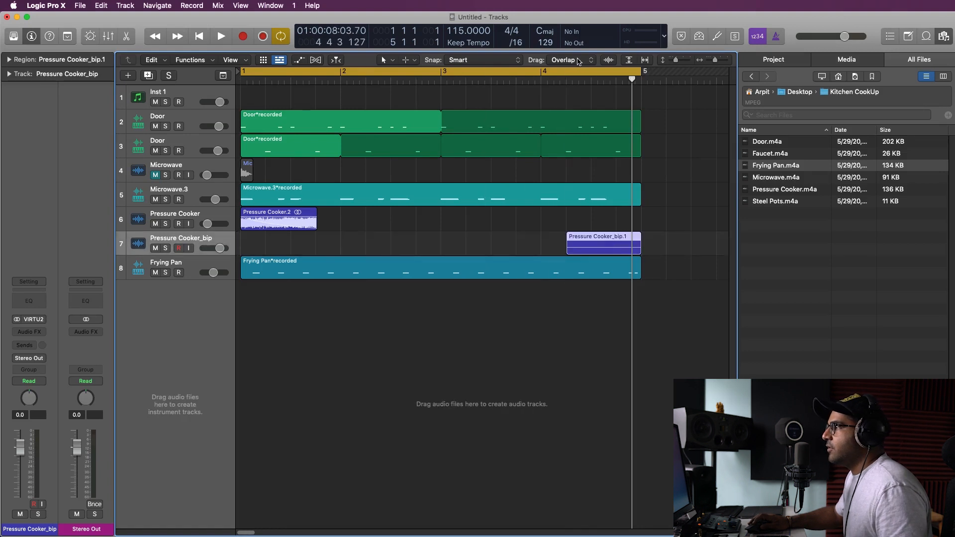
{"action": "left_click", "coordinate": [570, 81]}
{"action": "key", "text": "space"}
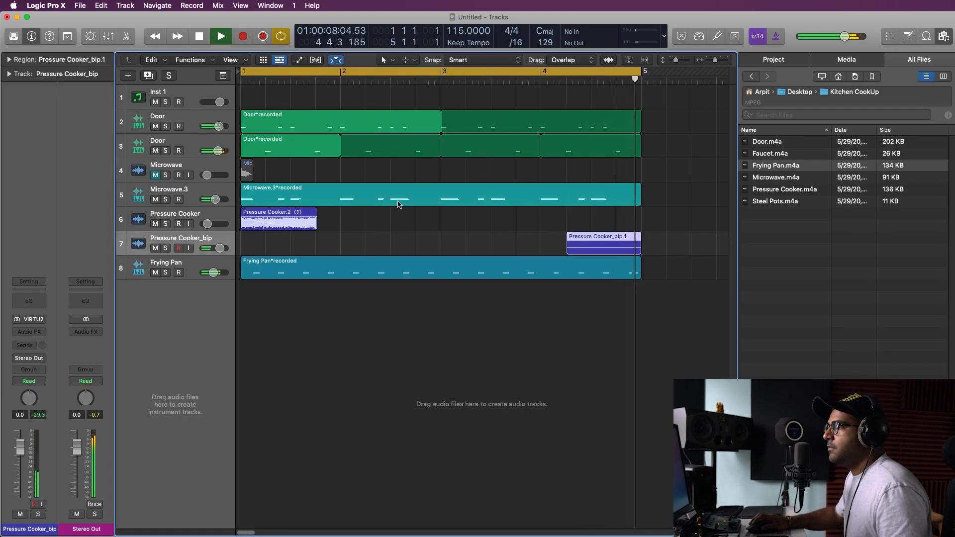
{"action": "key", "text": "space"}
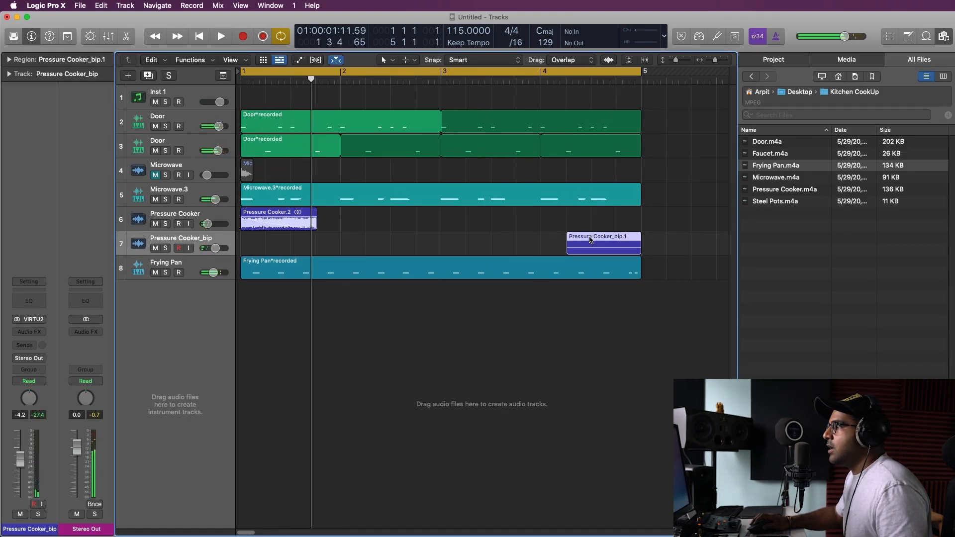
- Duplicate the Frying Pan track, record a new sampler pattern over the first two bars and play it back
{"action": "left_click", "coordinate": [144, 268]}
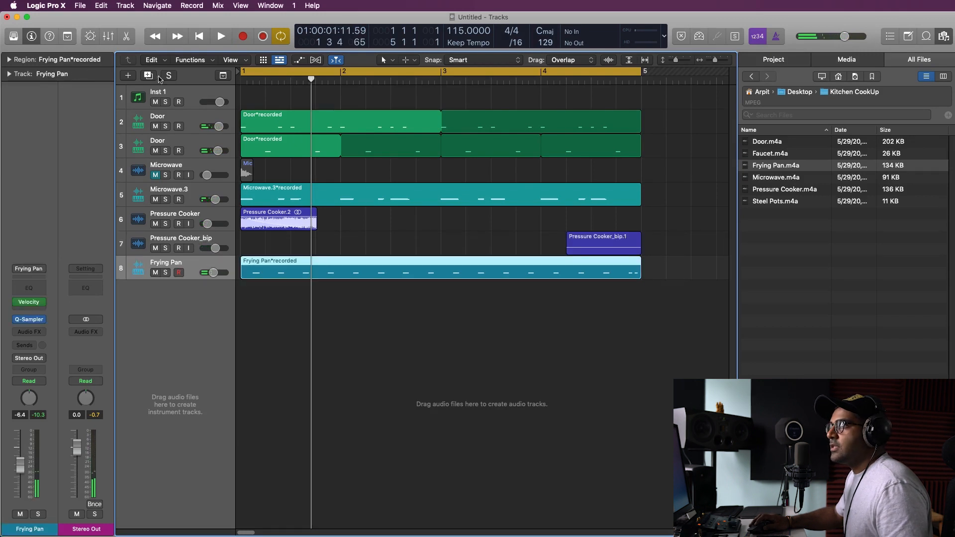
{"action": "left_click", "coordinate": [147, 76]}
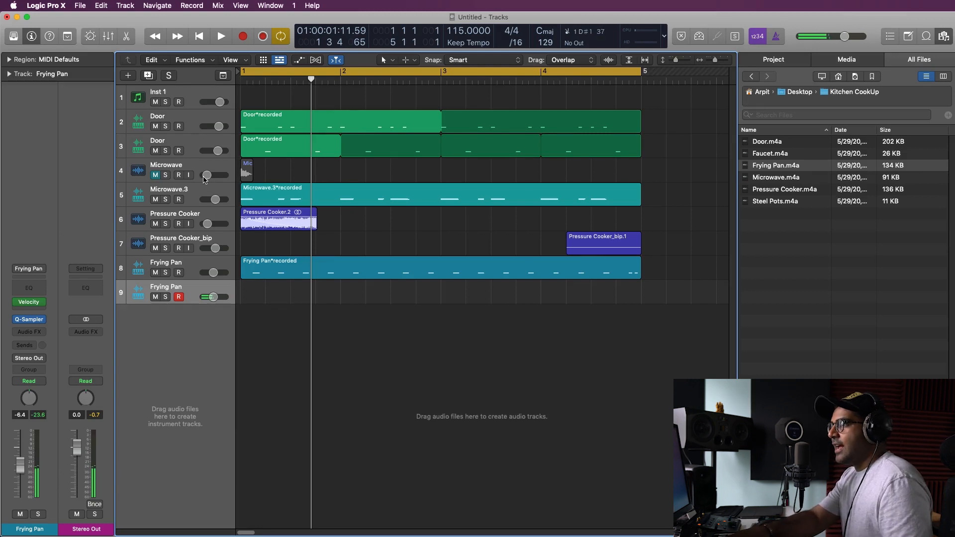
{"action": "key", "text": "r"}
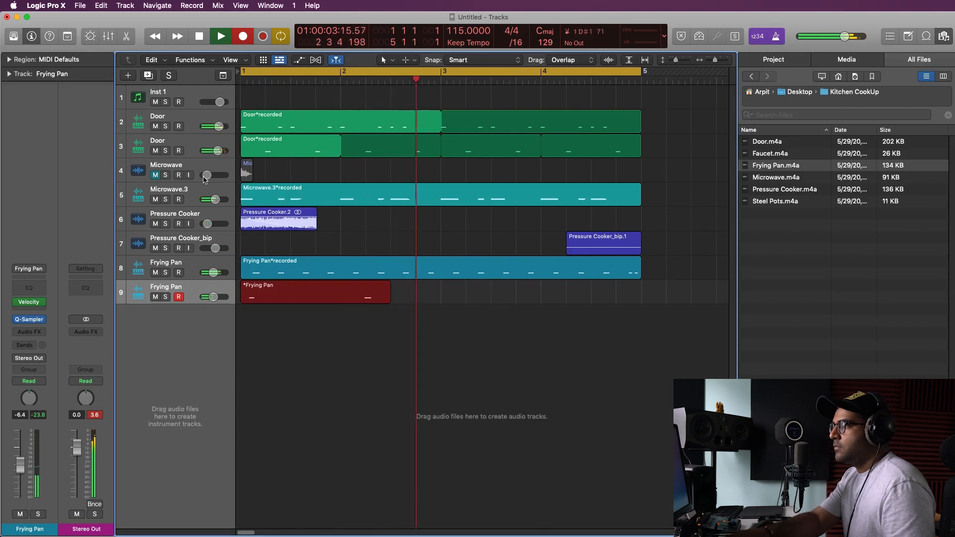
{"action": "key", "text": "space"}
{"action": "key", "text": "space"}
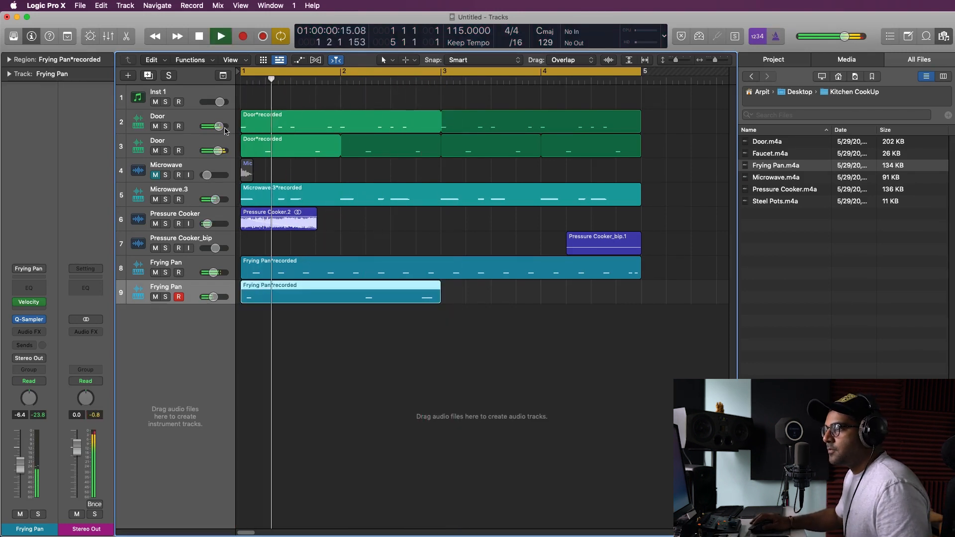
{"action": "key", "text": "space"}
{"action": "key", "text": "space"}
- Raise the duplicate Frying Pan track to 2.6 dB and reduce its pattern to a single-hit region at the start of each bar
{"action": "left_click_drag", "start_coordinate": [213, 297], "coordinate": [555, 300]}
{"action": "key", "text": "space"}
{"action": "key", "text": "space"}
{"action": "left_click", "coordinate": [278, 289]}
{"action": "left_click", "coordinate": [278, 289]}
{"action": "key", "text": "Delete"}
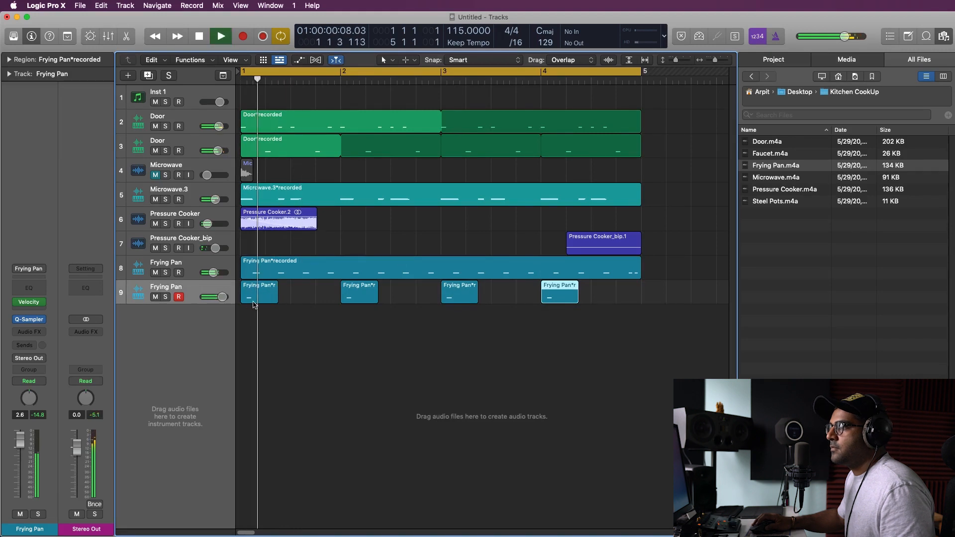
- Audition both Frying Pan tracks soloed, add the two Door tracks one by one, and clear all solos for full playback
{"action": "key", "text": "ctrl+s"}
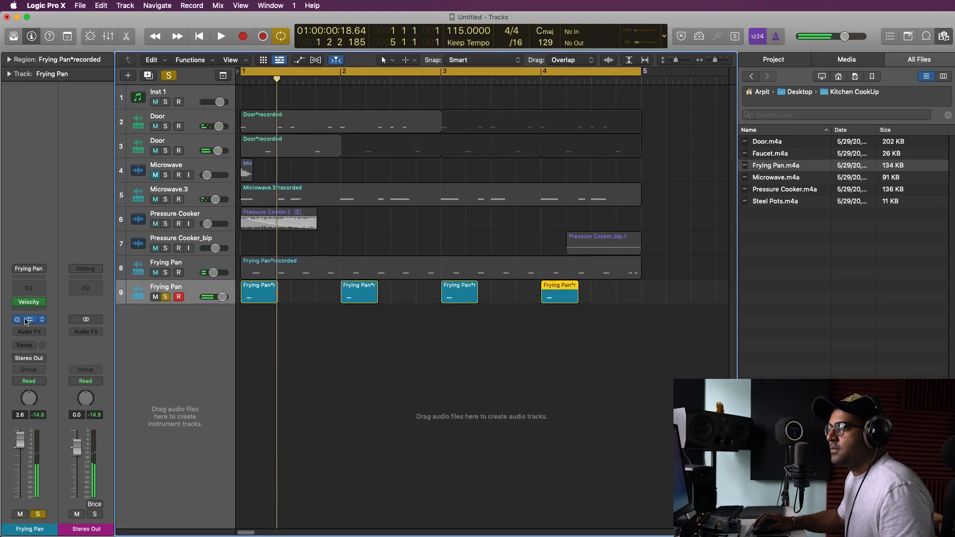
{"action": "left_click", "coordinate": [164, 273]}
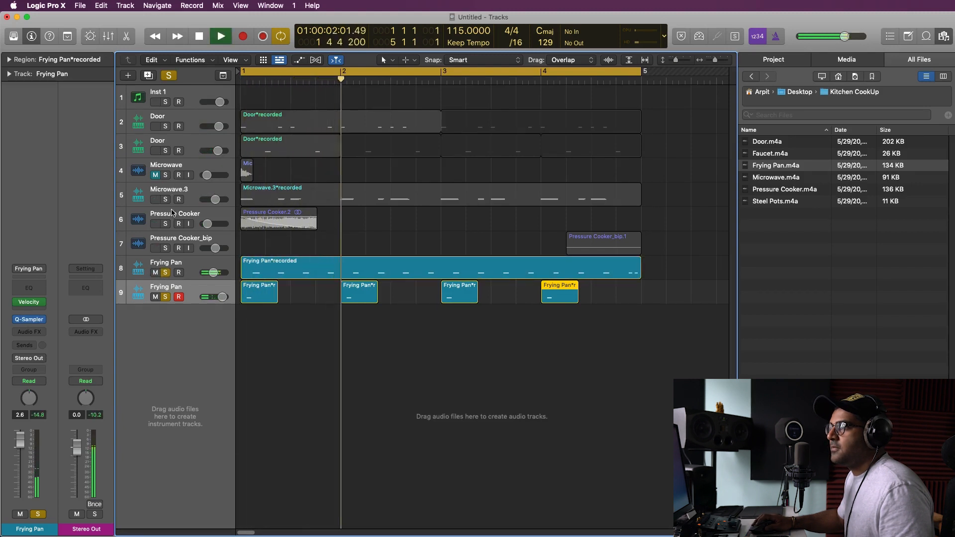
{"action": "left_click", "coordinate": [166, 126]}
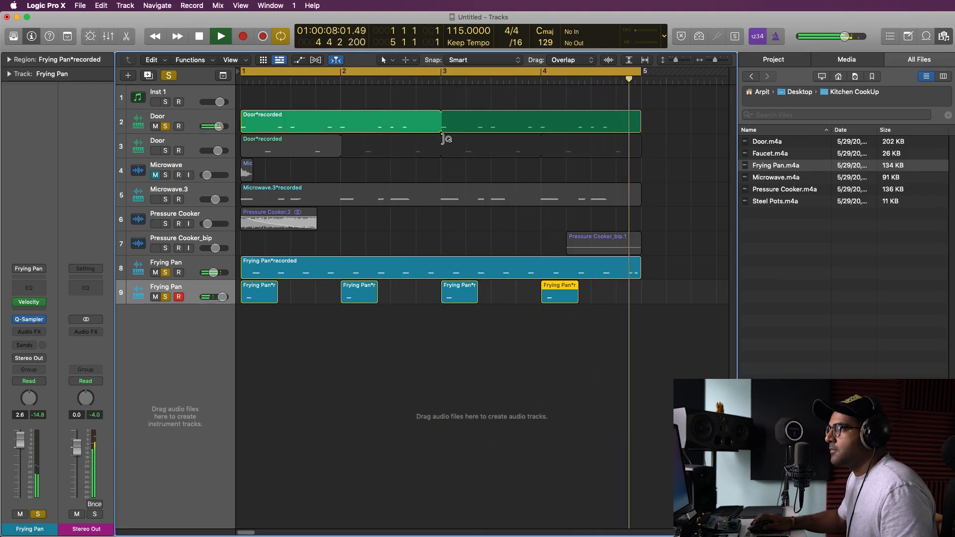
{"action": "left_click", "coordinate": [166, 151]}
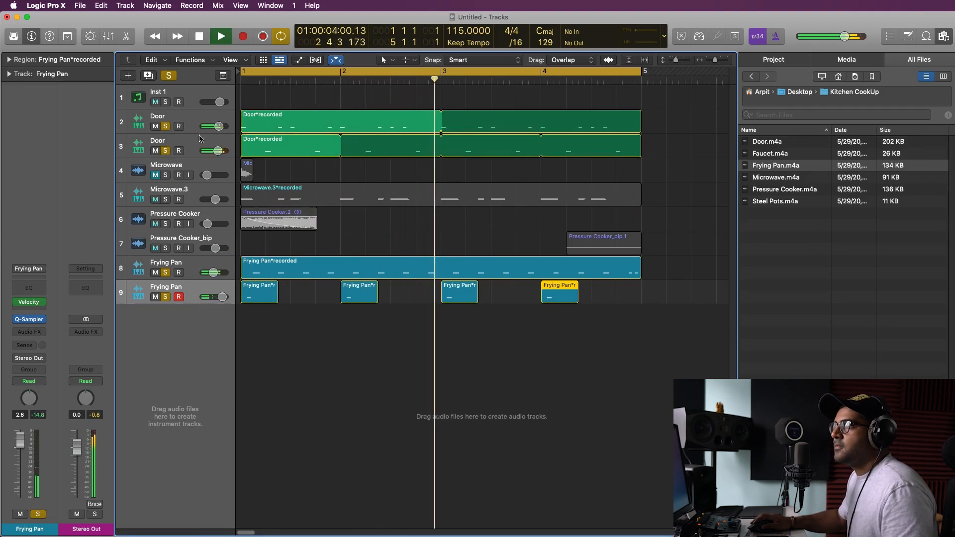
{"action": "left_click", "coordinate": [168, 75]}
{"action": "key", "text": "Return"}
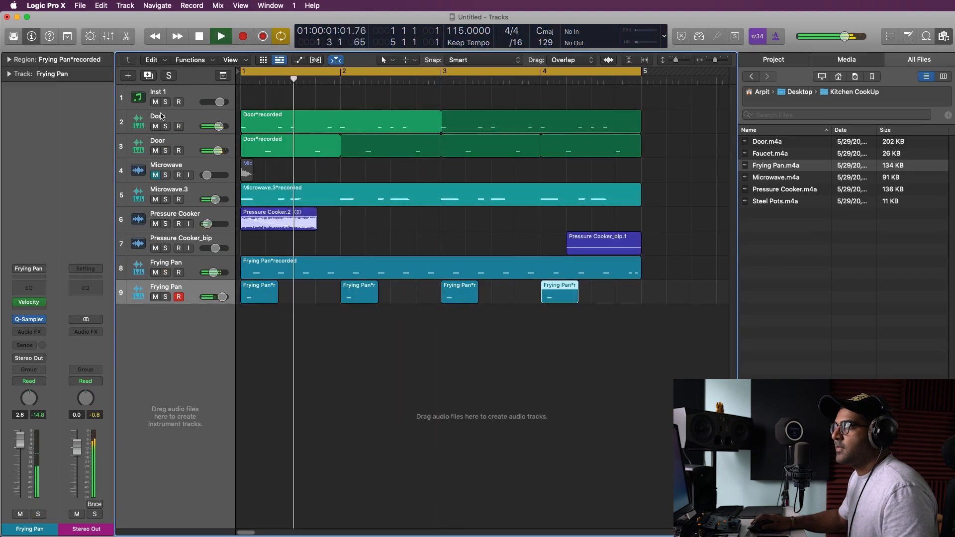
{"action": "key", "text": "space"}
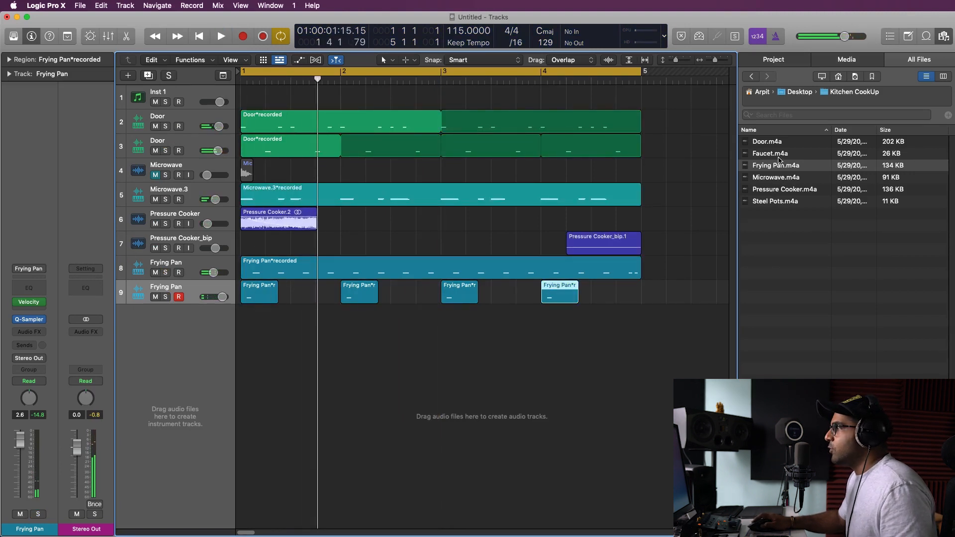
- Add Faucet.m4a on a new audio track starting at bar 1 and set its volume to -2.4 dB during playback
{"action": "left_click_drag", "start_coordinate": [777, 157], "coordinate": [218, 322]}
{"action": "key", "text": "Return"}
{"action": "key", "text": "space"}
{"action": "key", "text": "space"}
{"action": "key", "text": "space"}
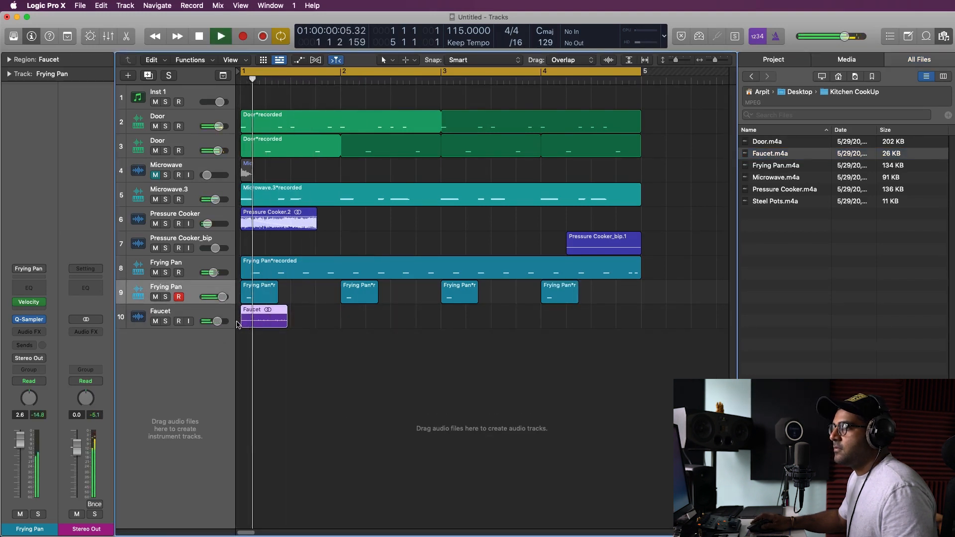
- Shorten the Faucet region to just under one beat with a fade-out, and move its track directly below Pressure Cooker
{"action": "left_click_drag", "start_coordinate": [287, 309], "coordinate": [260, 309]}
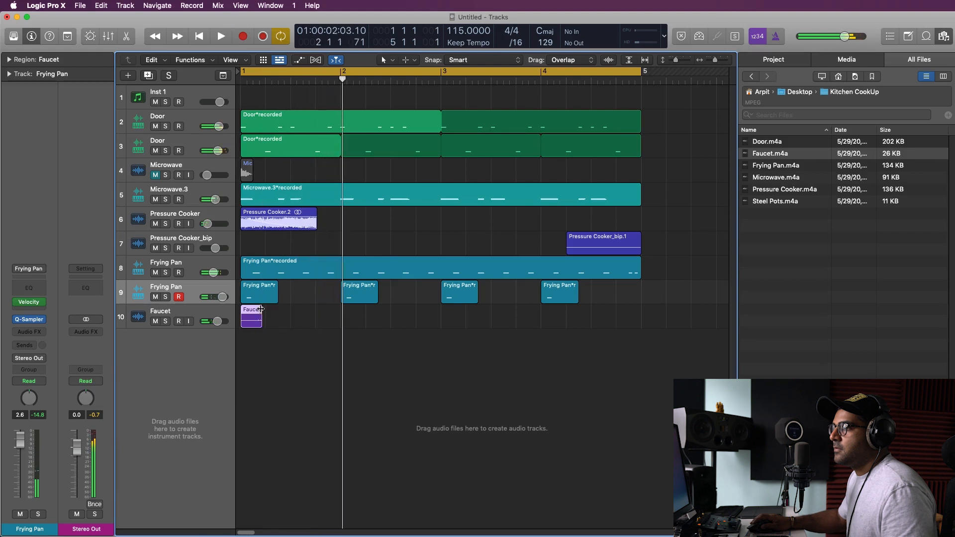
{"action": "key", "text": "space"}
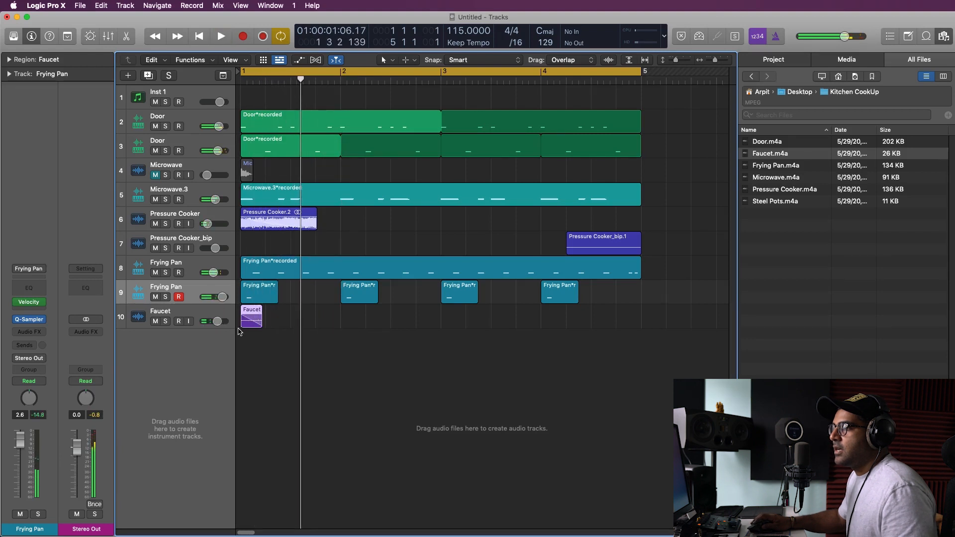
{"action": "left_click_drag", "start_coordinate": [150, 316], "coordinate": [150, 226]}
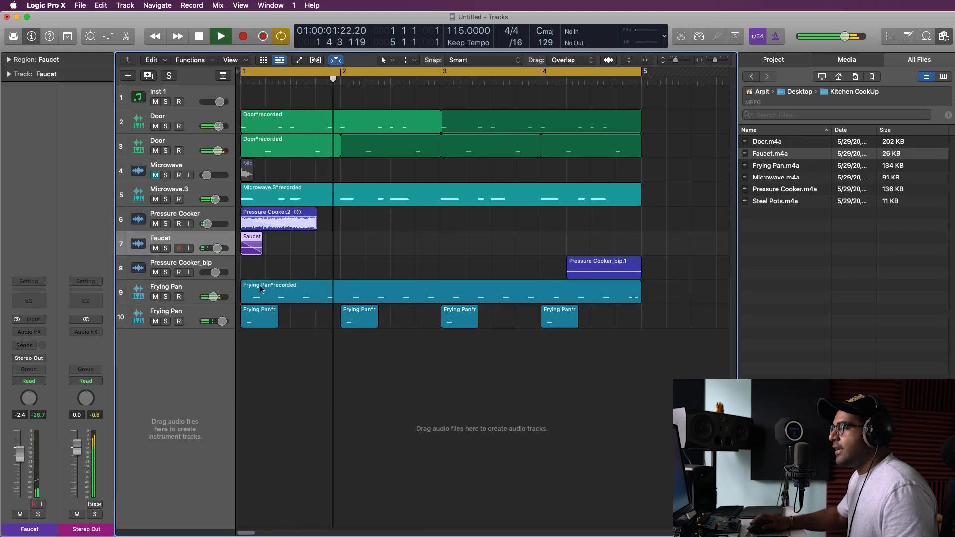
{"action": "key", "text": "space"}
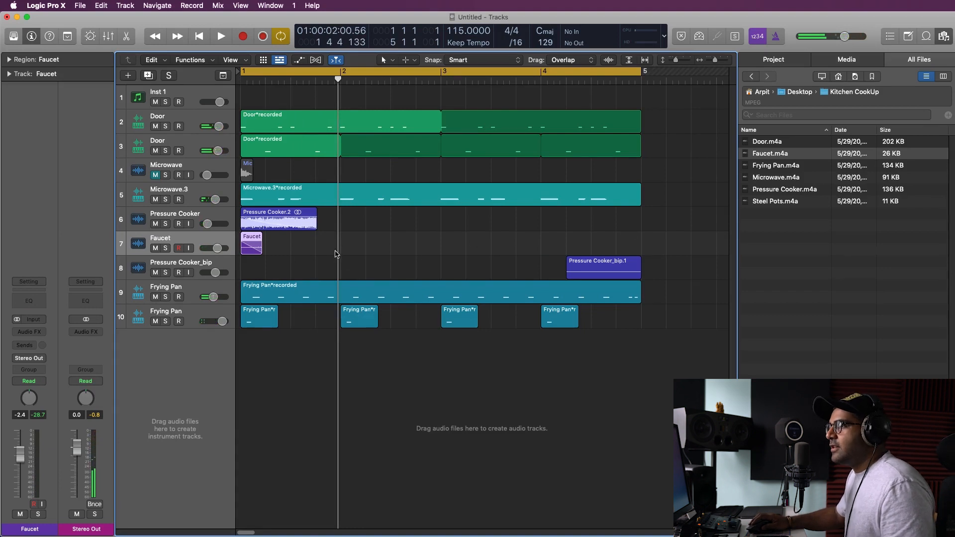
{"action": "key", "text": "space"}
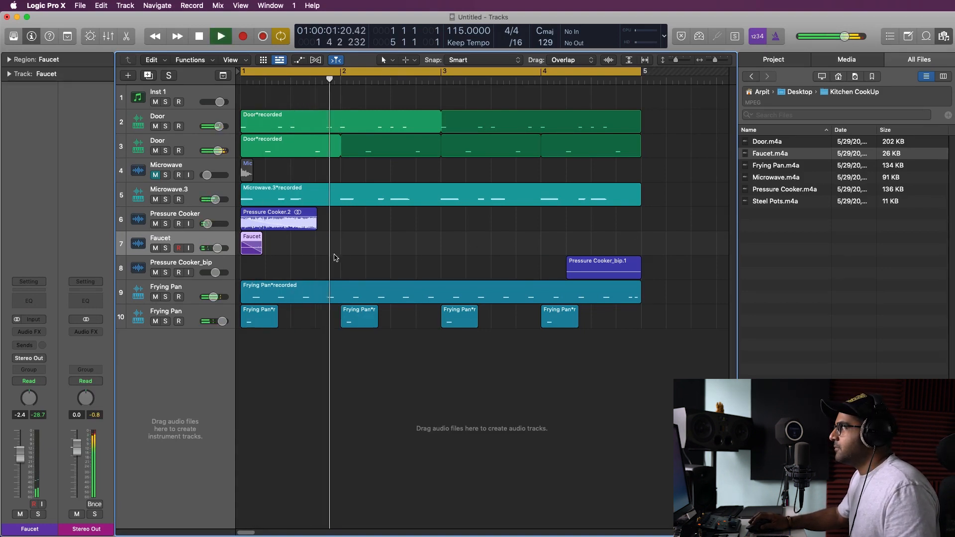
{"action": "key", "text": "Return"}
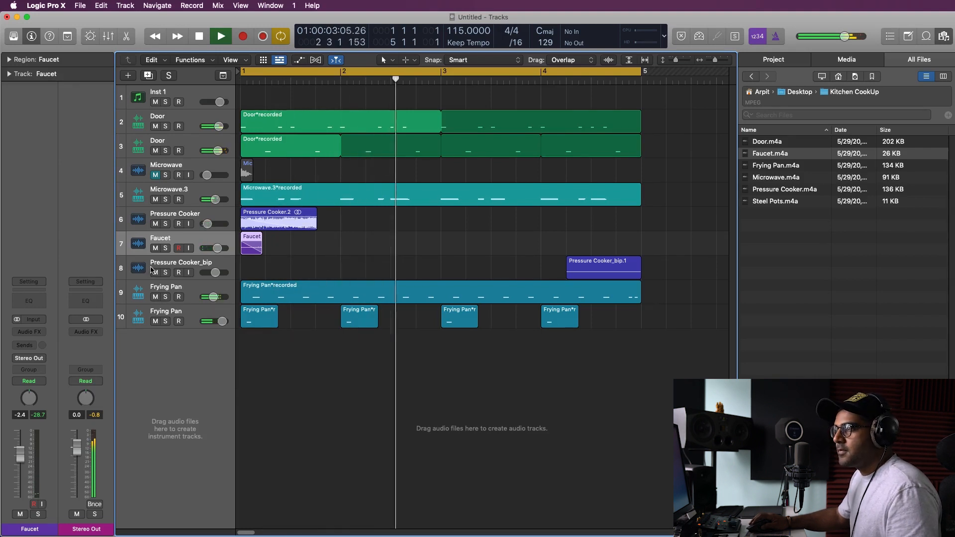
{"action": "key", "text": "space"}
{"action": "left_click", "coordinate": [140, 270]}
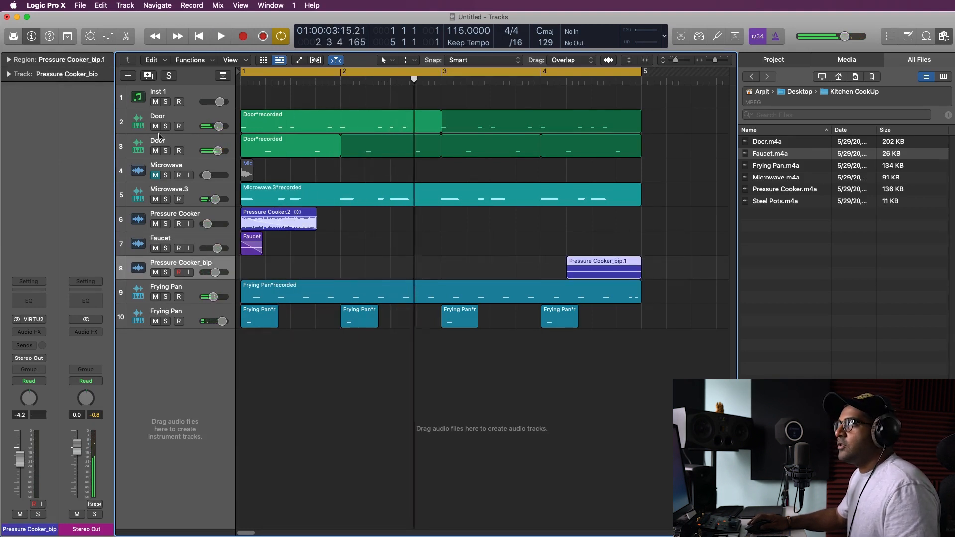
{"action": "left_click", "coordinate": [143, 119]}
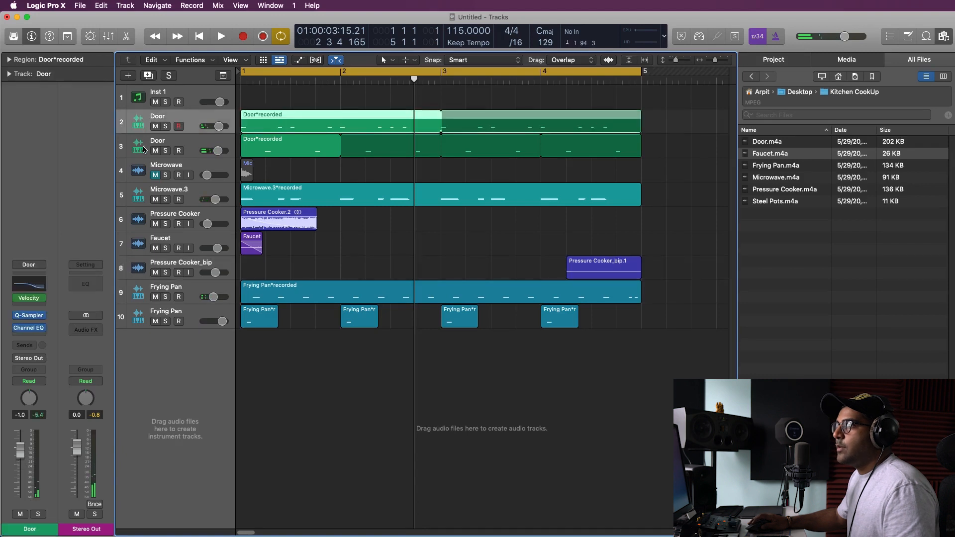
{"action": "left_click", "coordinate": [140, 148]}
{"action": "left_click_drag", "start_coordinate": [674, 377], "coordinate": [245, 118]}
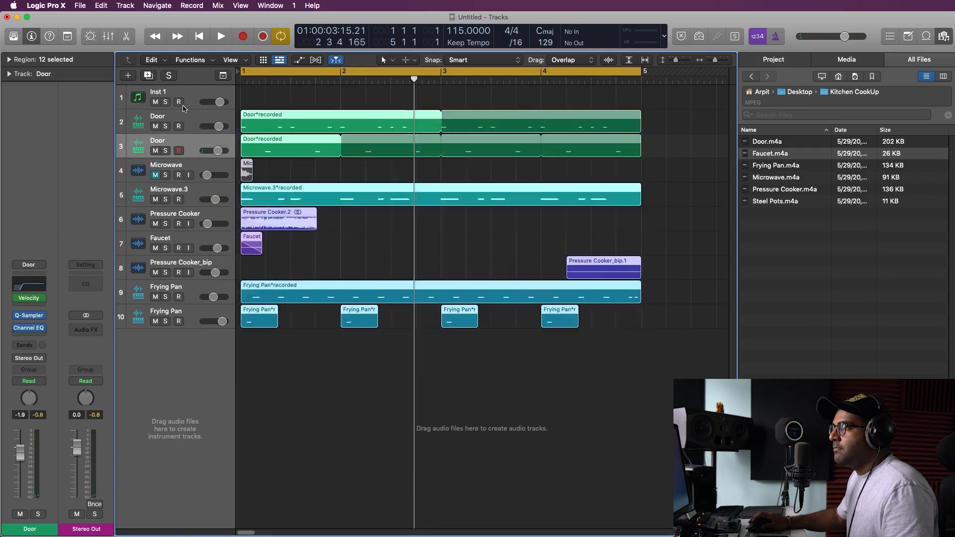
{"action": "left_click_drag", "start_coordinate": [717, 60], "coordinate": [715, 71]}
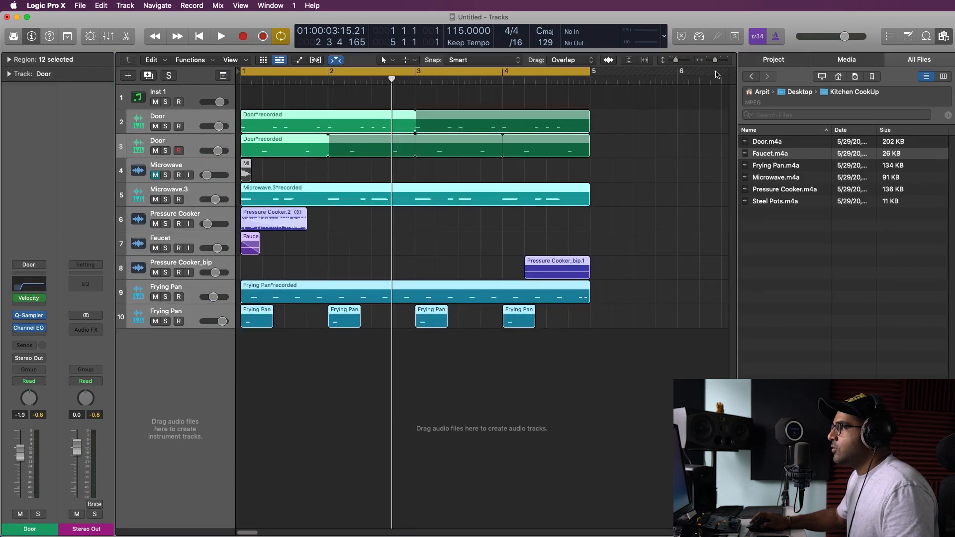
{"action": "left_click", "coordinate": [508, 369]}
- Select the Inst 1 track
{"action": "left_click", "coordinate": [194, 102]}
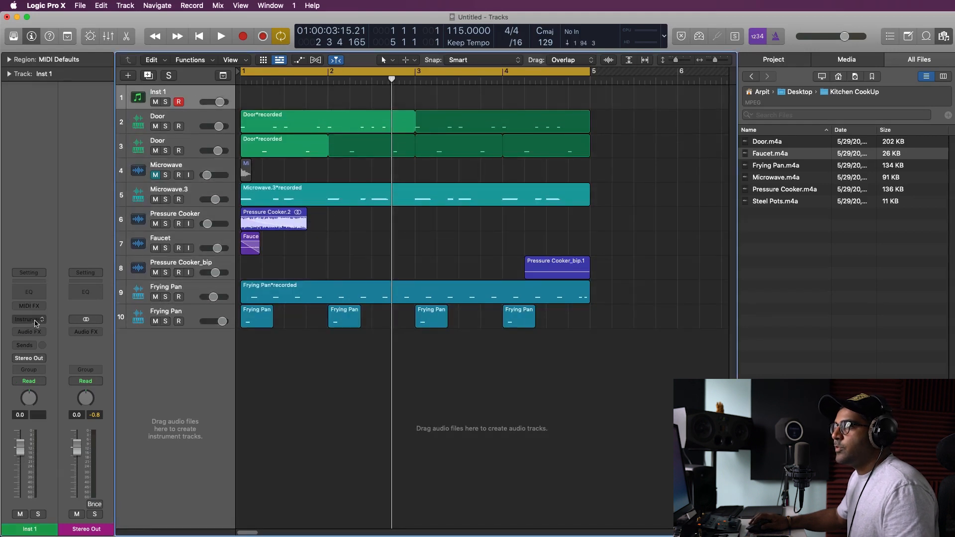
{"action": "left_click", "coordinate": [38, 320]}
{"action": "mouse_move", "coordinate": [57, 345]}
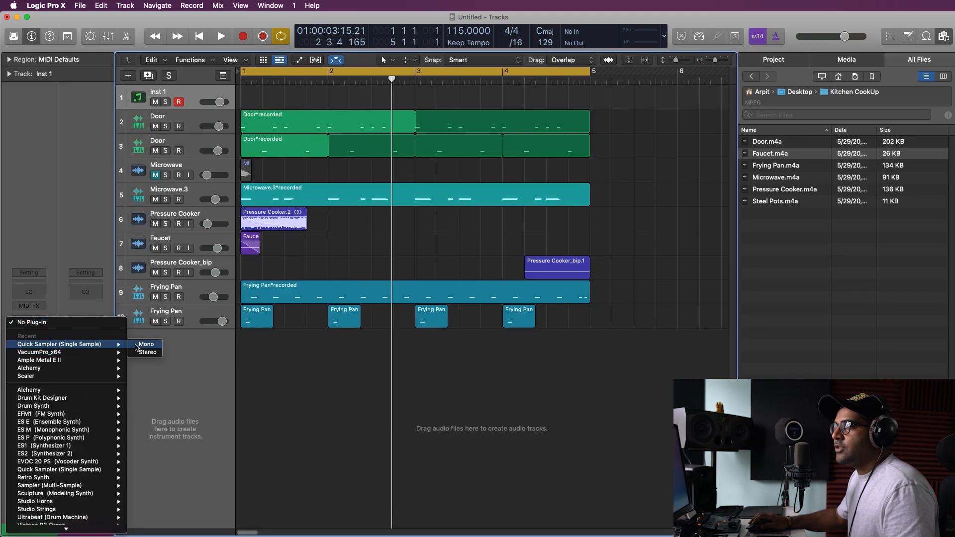
{"action": "left_click", "coordinate": [301, 379]}
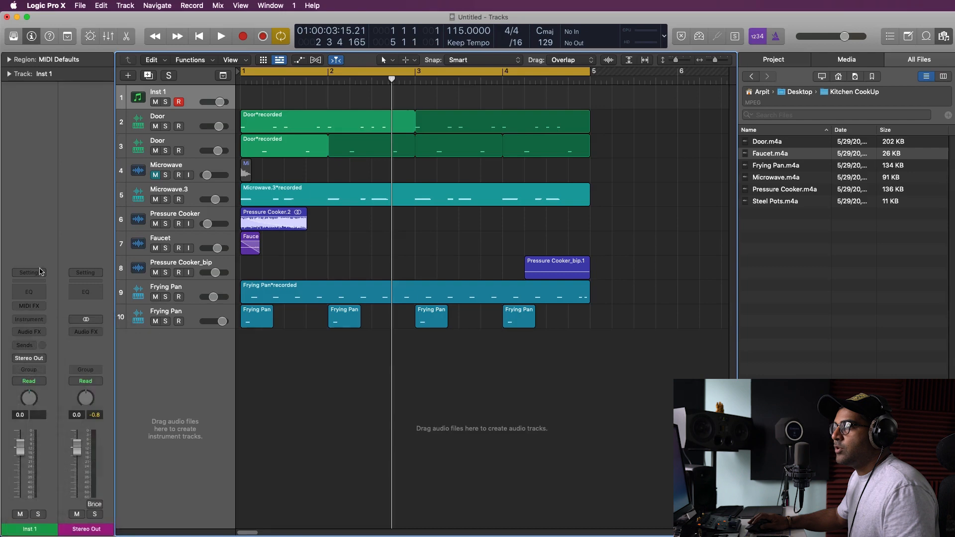
{"action": "left_click", "coordinate": [37, 273]}
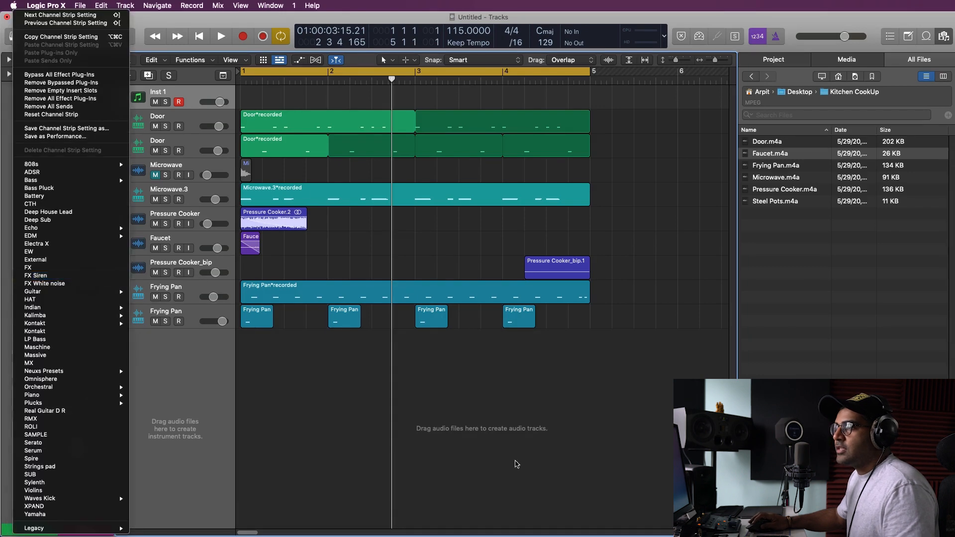
{"action": "left_click", "coordinate": [517, 465]}
{"action": "left_click", "coordinate": [36, 306]}
{"action": "left_click", "coordinate": [154, 241]}
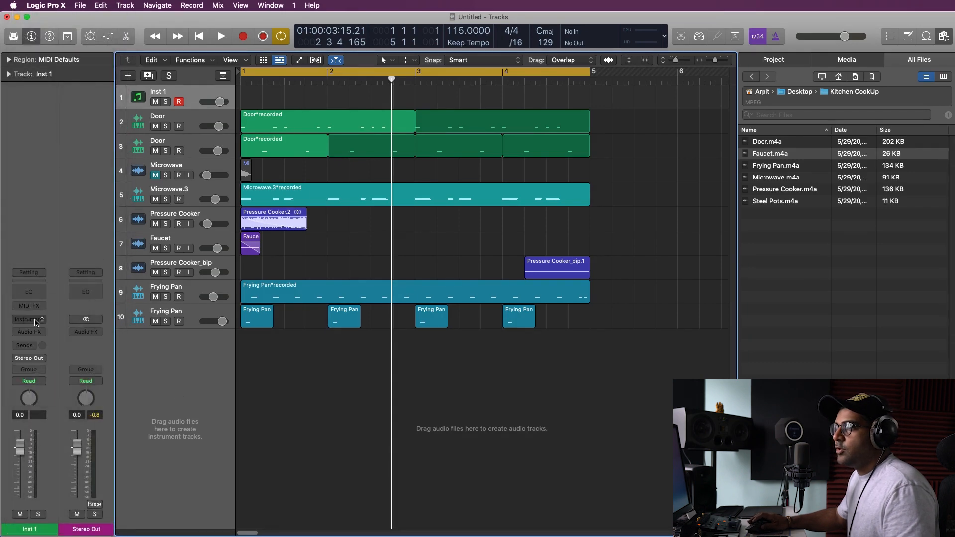
- Insert the Sampler instrument on the Inst 1 track and load 808 C - YYHS UR.wav from the 808 folder into it
{"action": "left_click", "coordinate": [36, 321]}
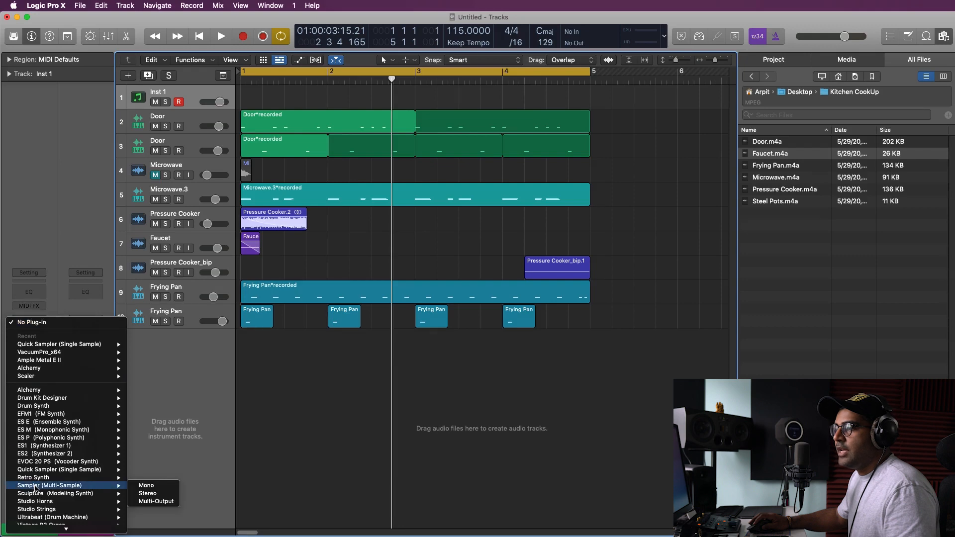
{"action": "left_click", "coordinate": [35, 487]}
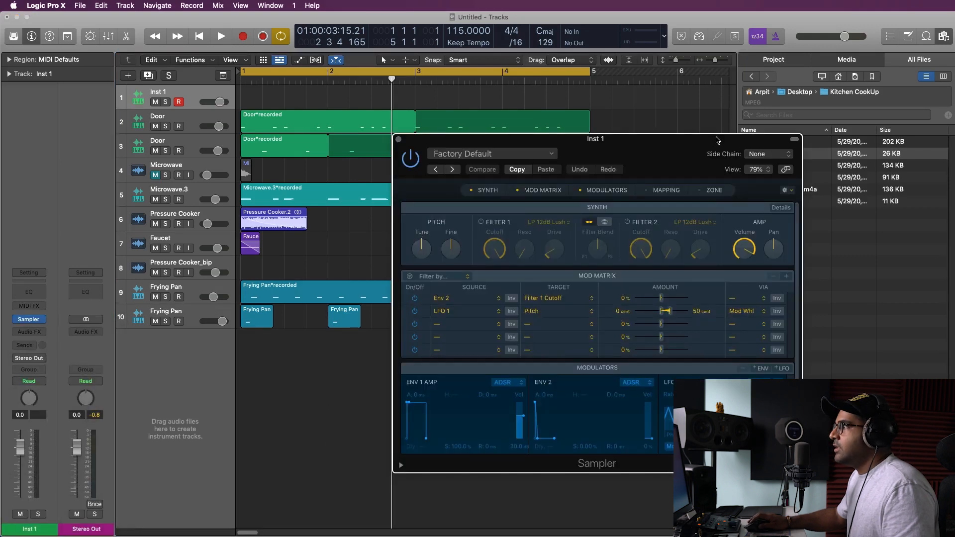
{"action": "left_click_drag", "start_coordinate": [717, 140], "coordinate": [609, 138]}
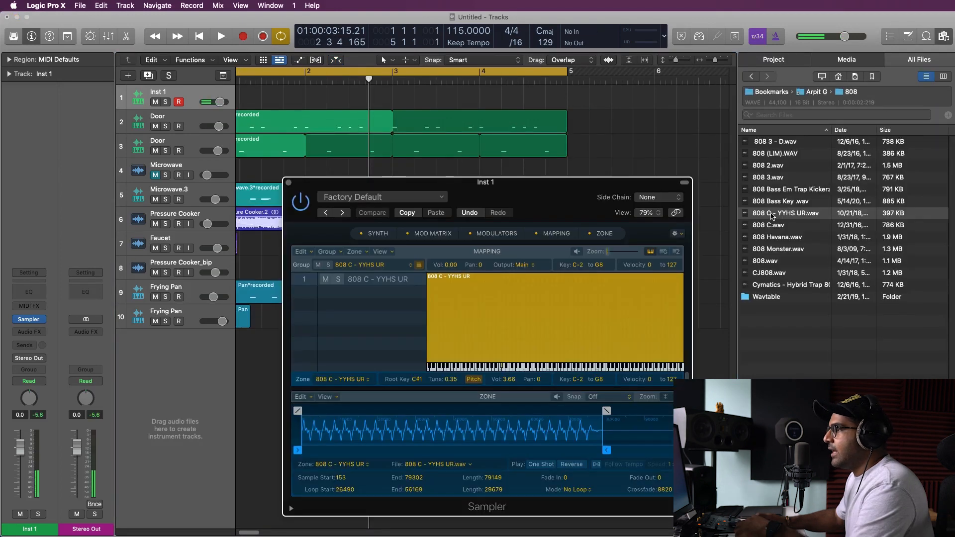
{"action": "left_click_drag", "start_coordinate": [769, 217], "coordinate": [924, 354]}
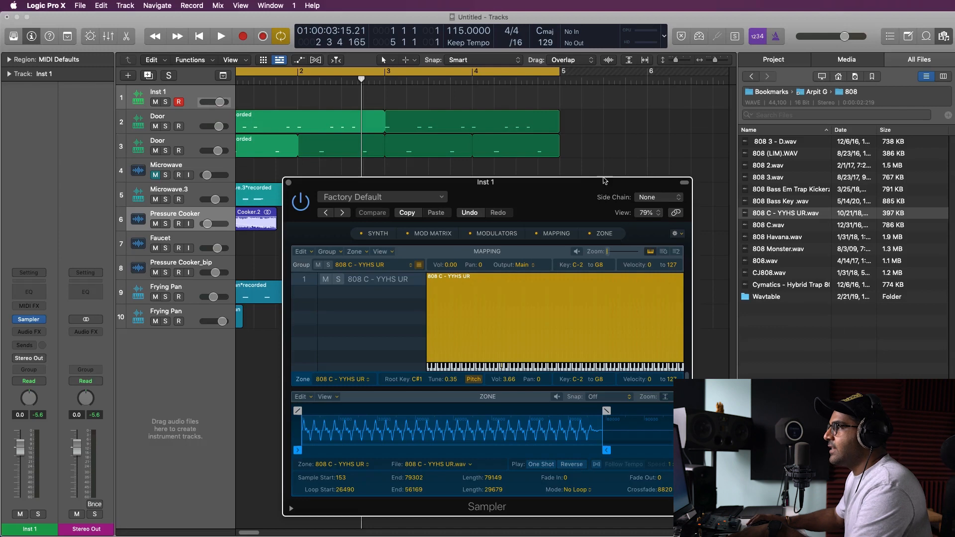
- Hide the file browser, and move the Sampler window clear of the arrangement while testing the 808 sound
{"action": "left_click_drag", "start_coordinate": [605, 180], "coordinate": [654, 153]}
{"action": "left_click", "coordinate": [945, 35]}
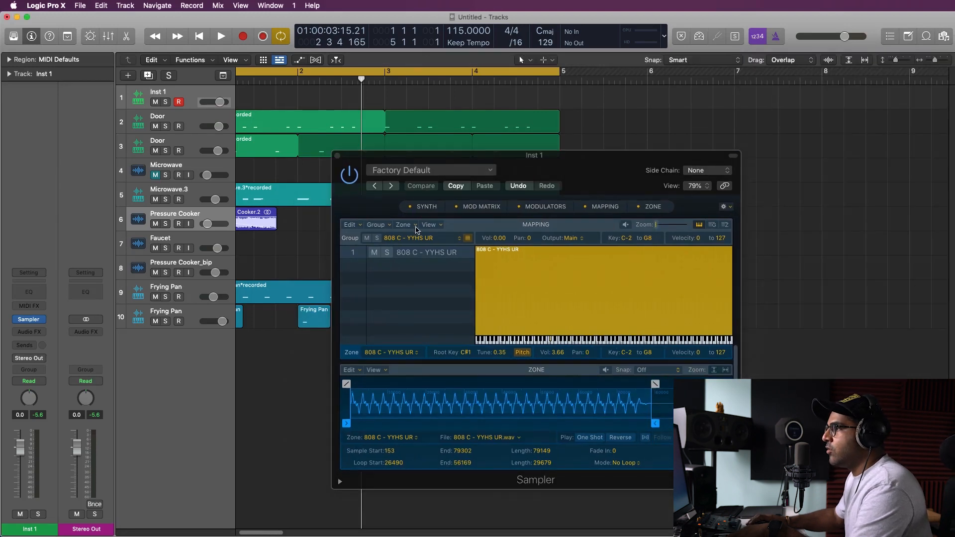
{"action": "left_click_drag", "start_coordinate": [543, 167], "coordinate": [802, 141]}
{"action": "scroll", "coordinate": [527, 377], "scroll_direction": "left", "scroll_amount": 2}
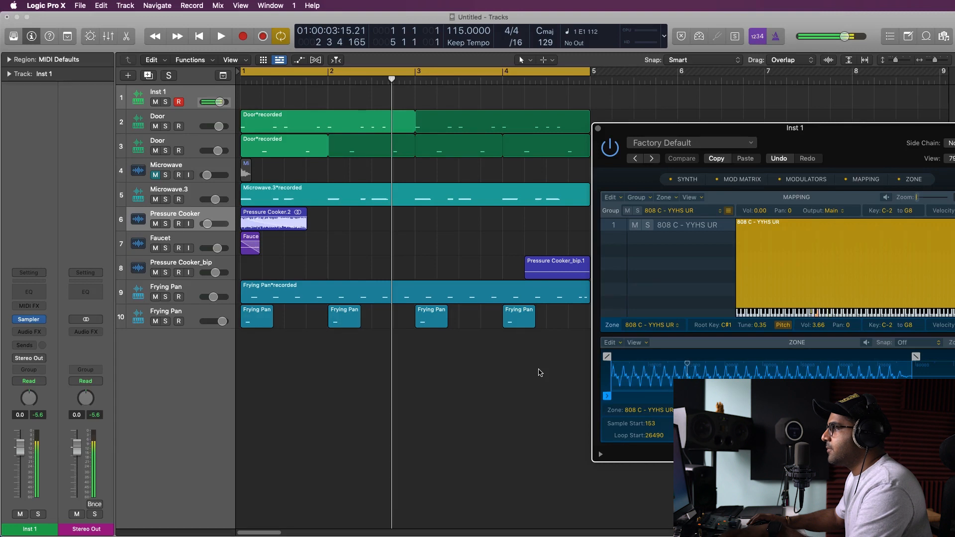
{"action": "left_click", "coordinate": [535, 371]}
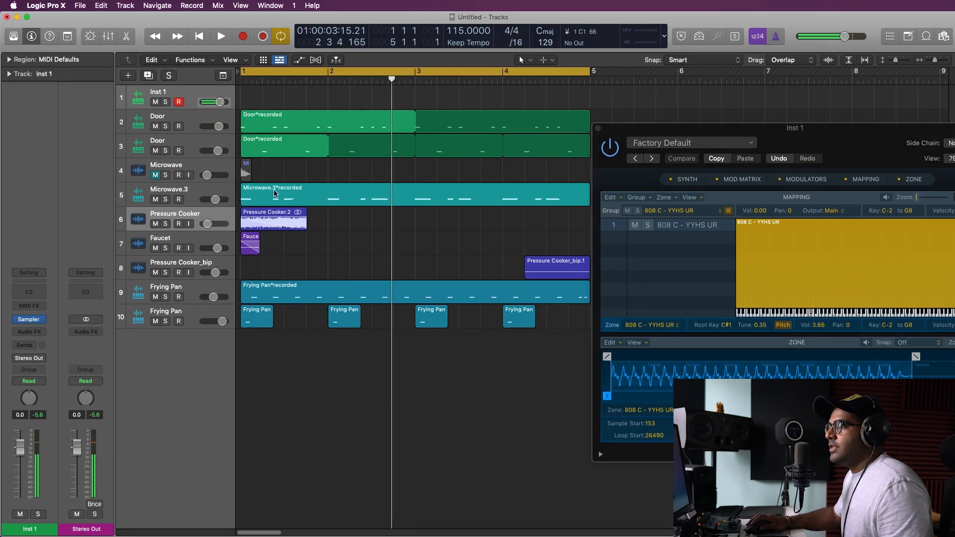
- Copy the Microwave.3 region to bar 1 of the Inst 1 track and open it for note editing, with the Sampler window closed
{"action": "left_click_drag", "start_coordinate": [269, 196], "coordinate": [289, 98]}
{"action": "double_click", "coordinate": [289, 98]}
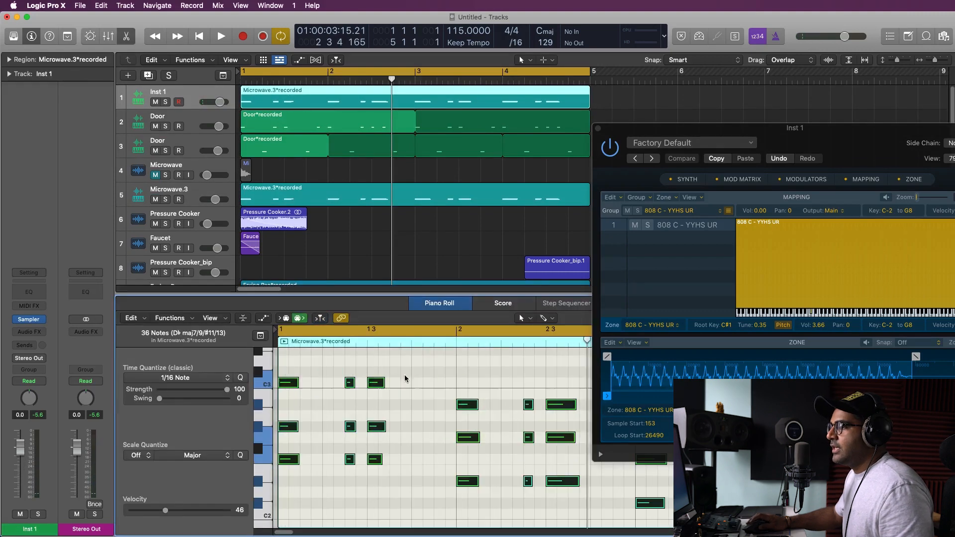
{"action": "left_click", "coordinate": [599, 130]}
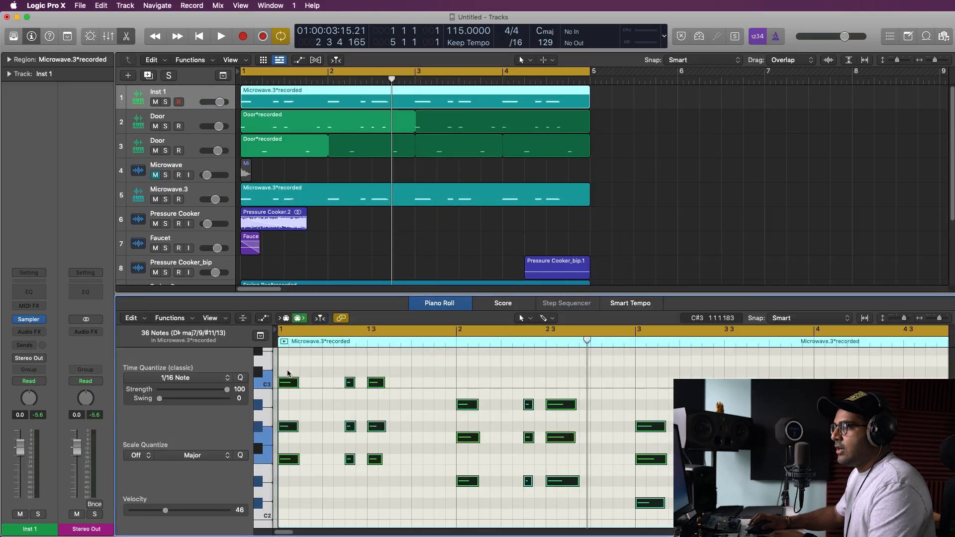
- Delete the upper two notes of every chord in the copied Inst 1 region, keeping only the lowest notes
{"action": "left_click_drag", "start_coordinate": [288, 373], "coordinate": [413, 442]}
{"action": "key", "text": "BackSpace"}
{"action": "left_click_drag", "start_coordinate": [441, 389], "coordinate": [673, 405]}
{"action": "key", "text": "BackSpace"}
{"action": "key", "text": "BackSpace"}
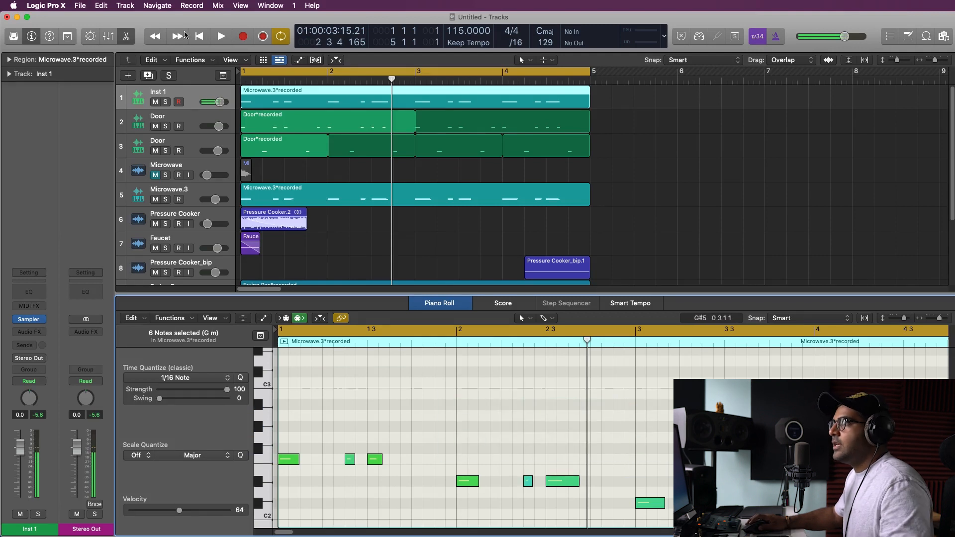
- Solo the Inst 1 track and audition its bass notes briefly
{"action": "left_click", "coordinate": [166, 102]}
{"action": "key", "text": "space"}
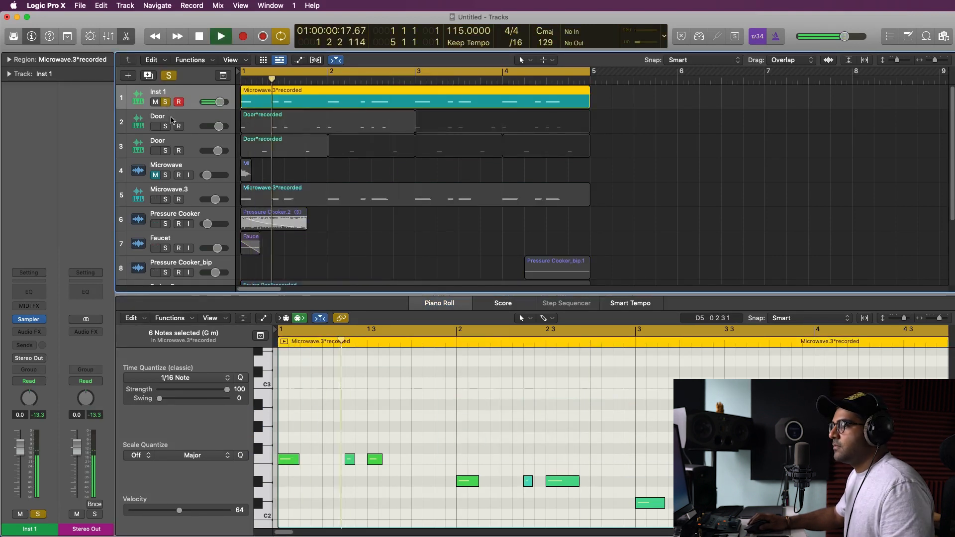
{"action": "key", "text": "space"}
- Extend all the bass notes so each lasts until the following one starts, and play the result from bar 1
{"action": "left_click", "coordinate": [391, 388]}
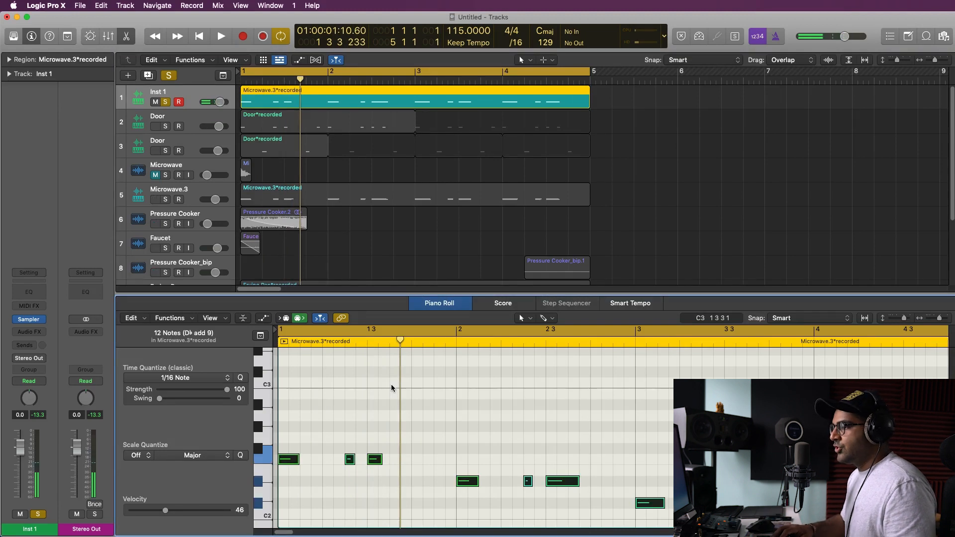
{"action": "key", "text": "shift+backslash"}
{"action": "key", "text": "Return"}
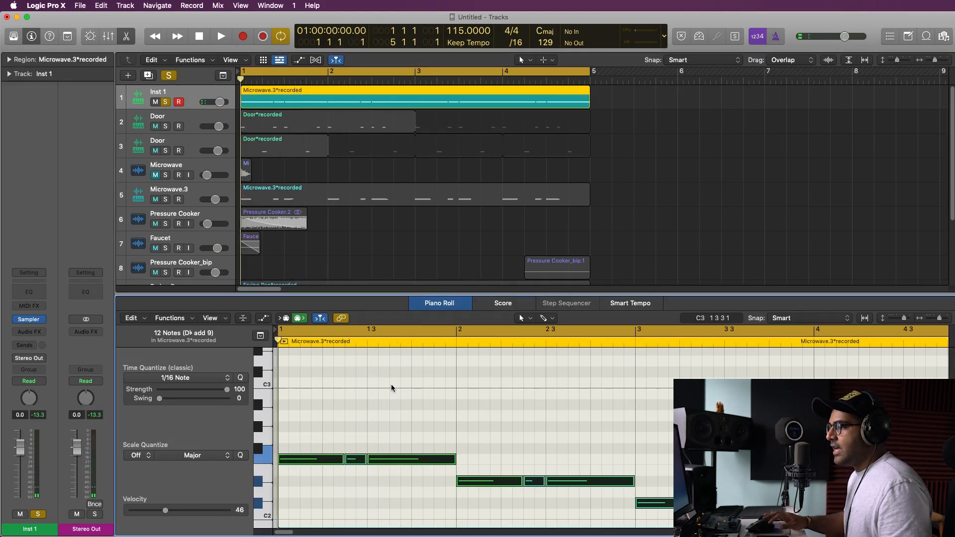
{"action": "left_click", "coordinate": [390, 395]}
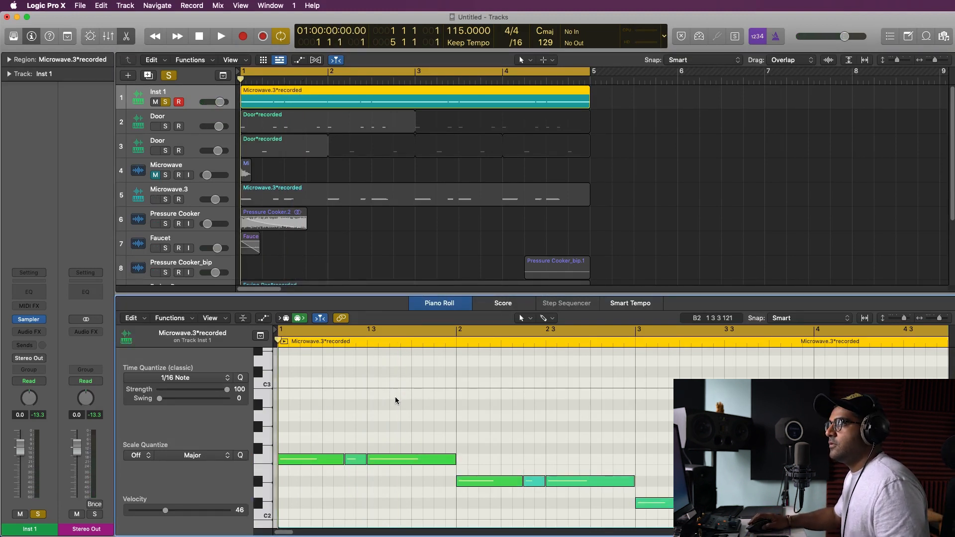
{"action": "key", "text": "space"}
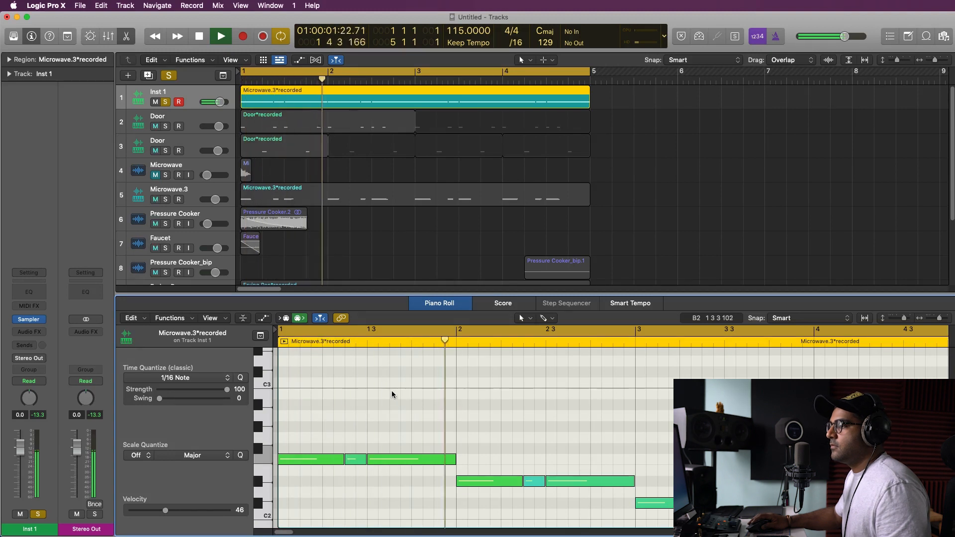
{"action": "key", "text": "space"}
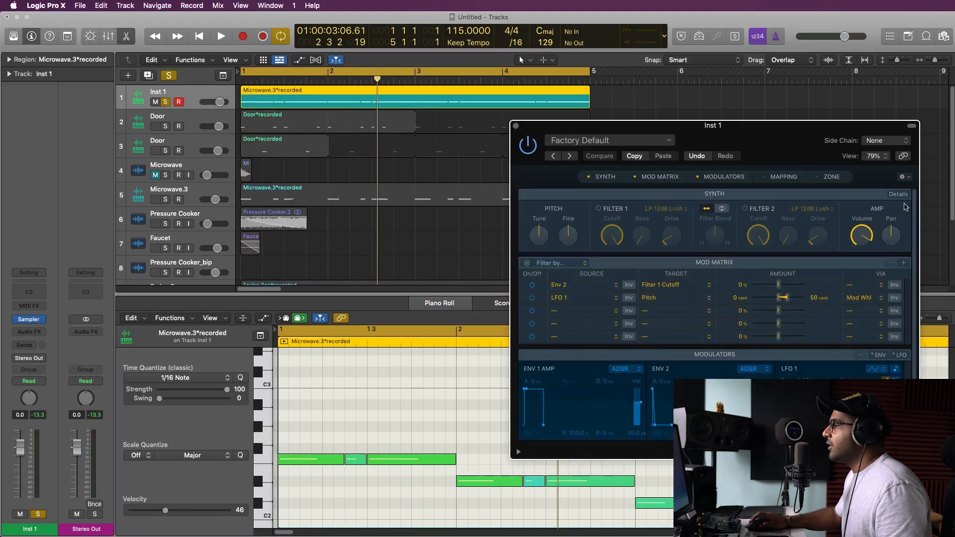
- Set the Sampler's voice mode to Mono and its glide to 64 ms in the detailed synth settings, and close the plug-in
{"action": "left_click", "coordinate": [898, 194]}
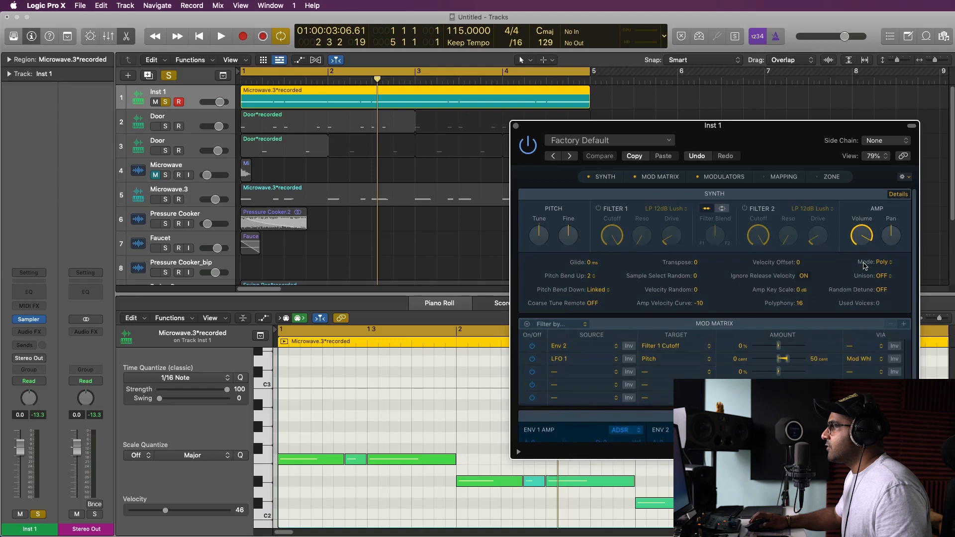
{"action": "left_click", "coordinate": [885, 274]}
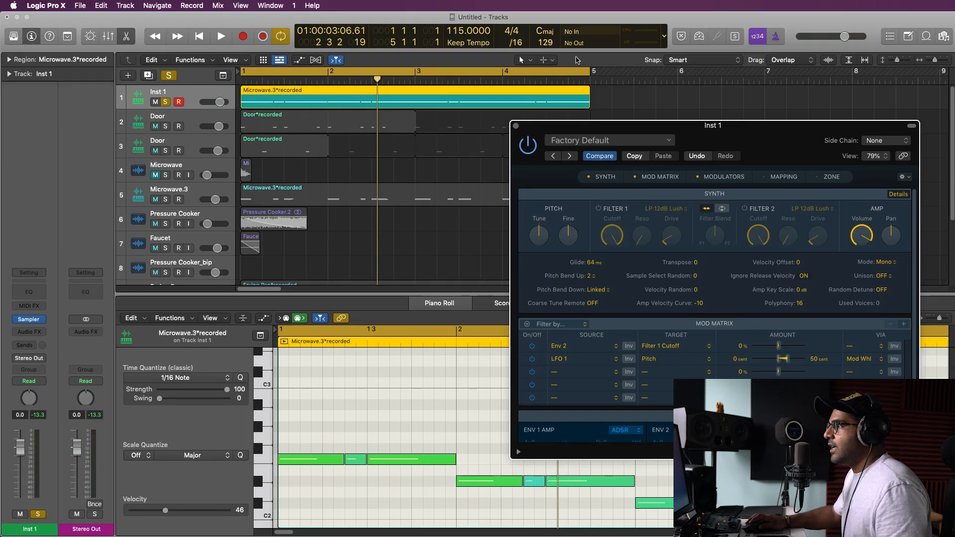
{"action": "left_click", "coordinate": [516, 127]}
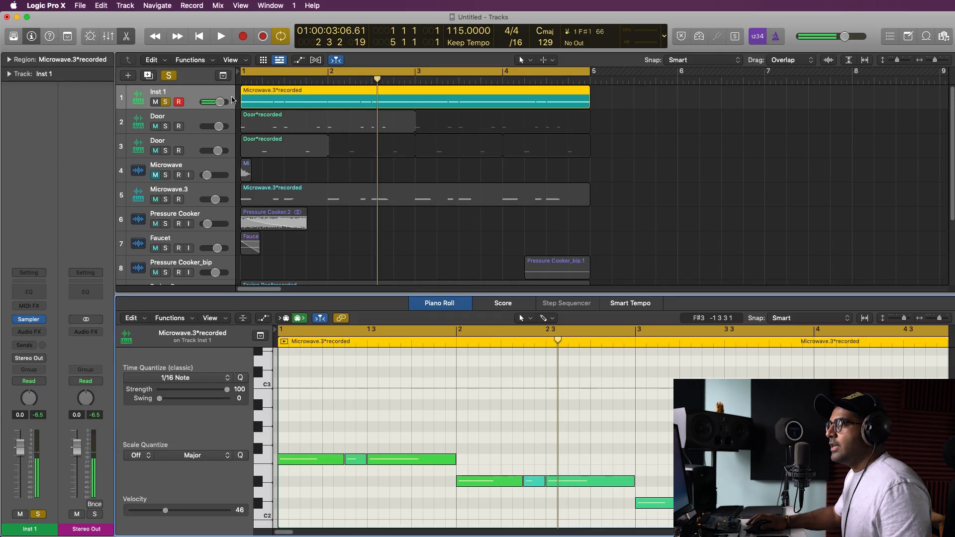
- Raise the short middle bass notes in bars 1 and 2 by one octave during playback, and fit all notes in view
{"action": "key", "text": "space"}
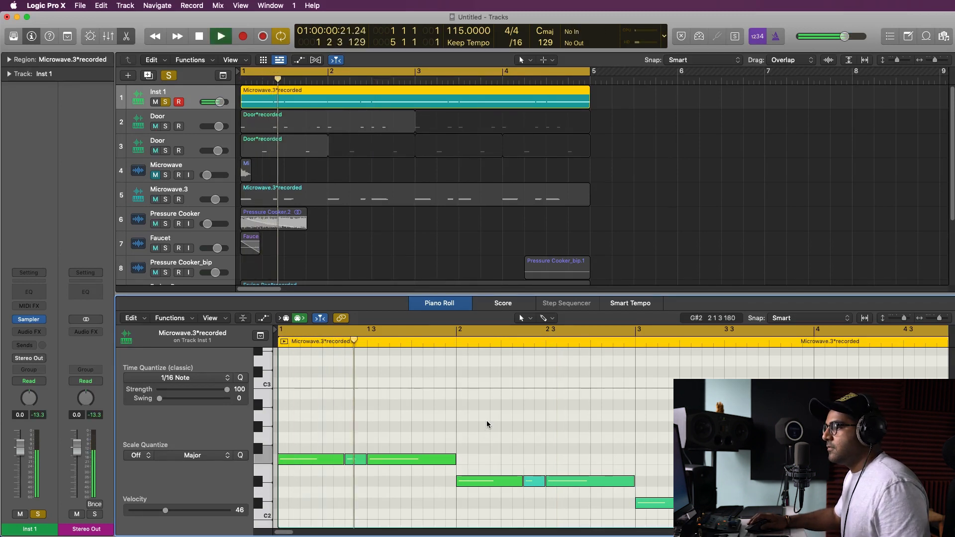
{"action": "left_click", "coordinate": [354, 461]}
{"action": "key", "text": "Delete"}
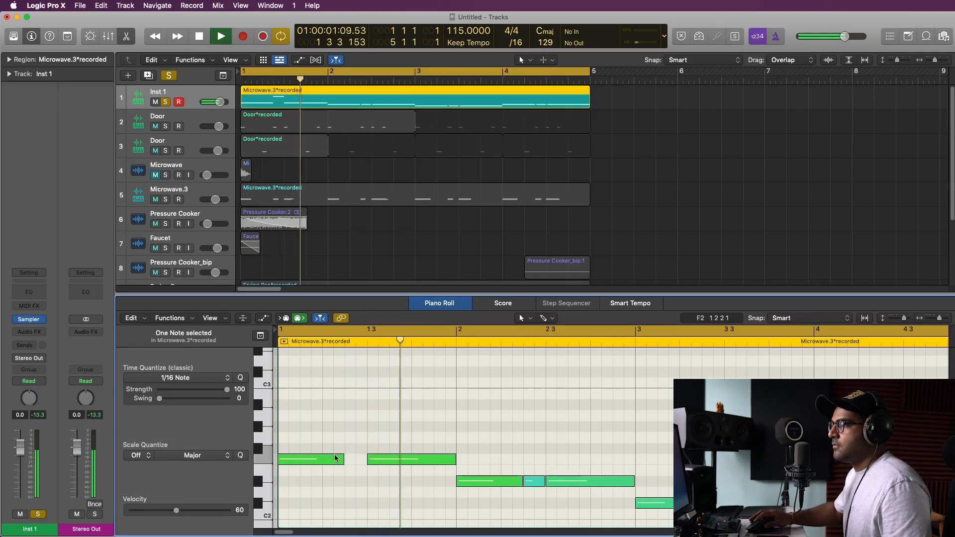
{"action": "key", "text": "space"}
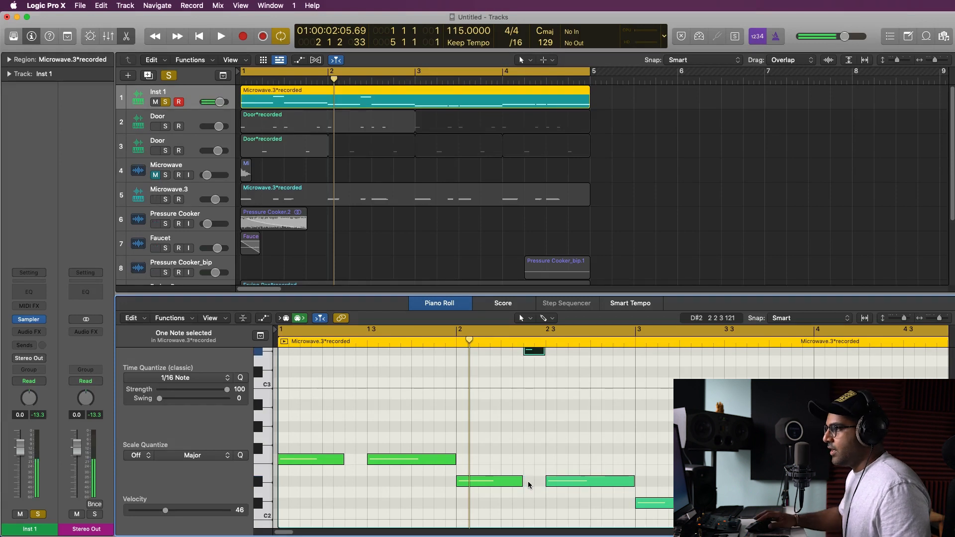
{"action": "key", "text": "super+a"}
{"action": "key", "text": "z"}
{"action": "left_click", "coordinate": [574, 415]}
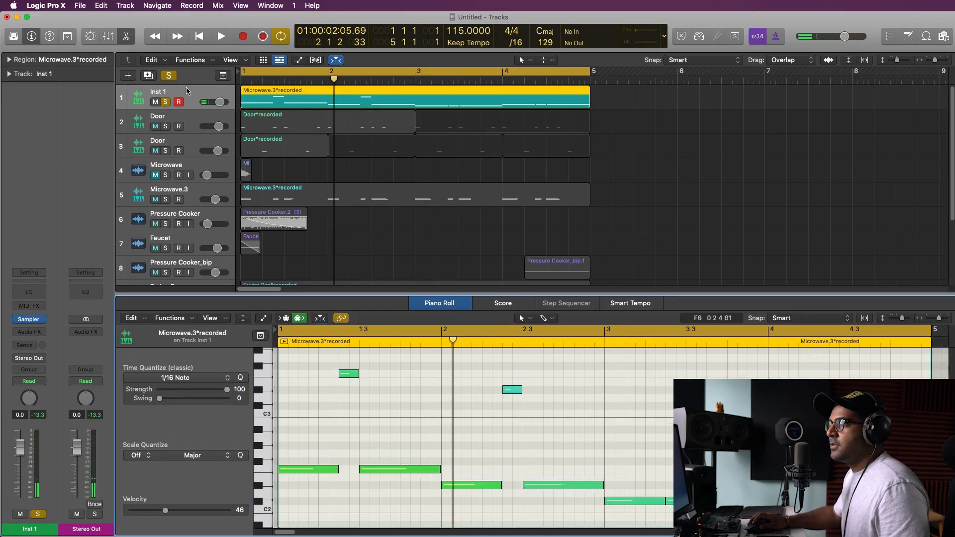
- Audition the edited bass line soloed, and clear the solo to play it with the whole beat
{"action": "key", "text": "space"}
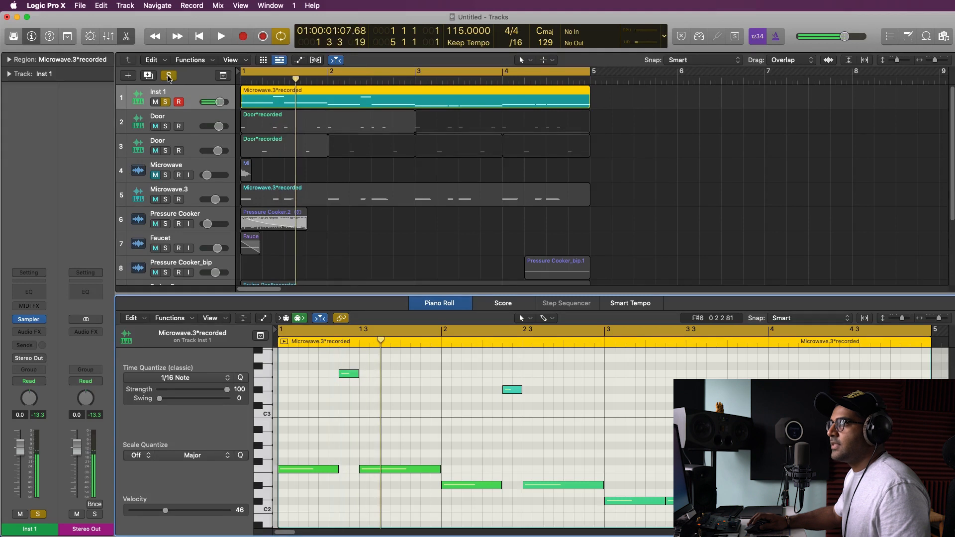
{"action": "left_click", "coordinate": [168, 76]}
{"action": "key", "text": "space"}
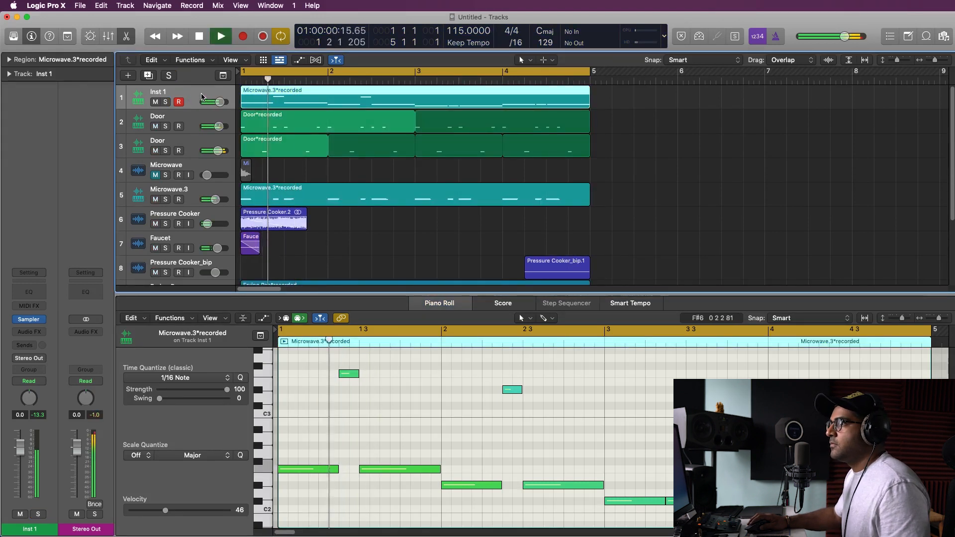
- Set the Inst 1 volume to 2.8 dB and the Stereo Out level to -2.1 dB during playback, and reset the output peak reading
{"action": "left_click_drag", "start_coordinate": [222, 102], "coordinate": [225, 102]}
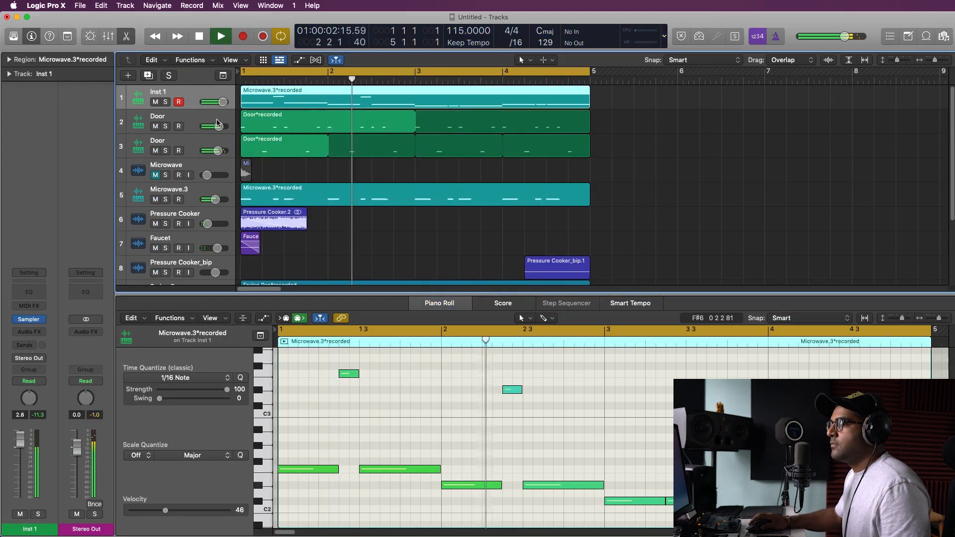
{"action": "left_click_drag", "start_coordinate": [81, 451], "coordinate": [80, 457]}
{"action": "left_click", "coordinate": [94, 415]}
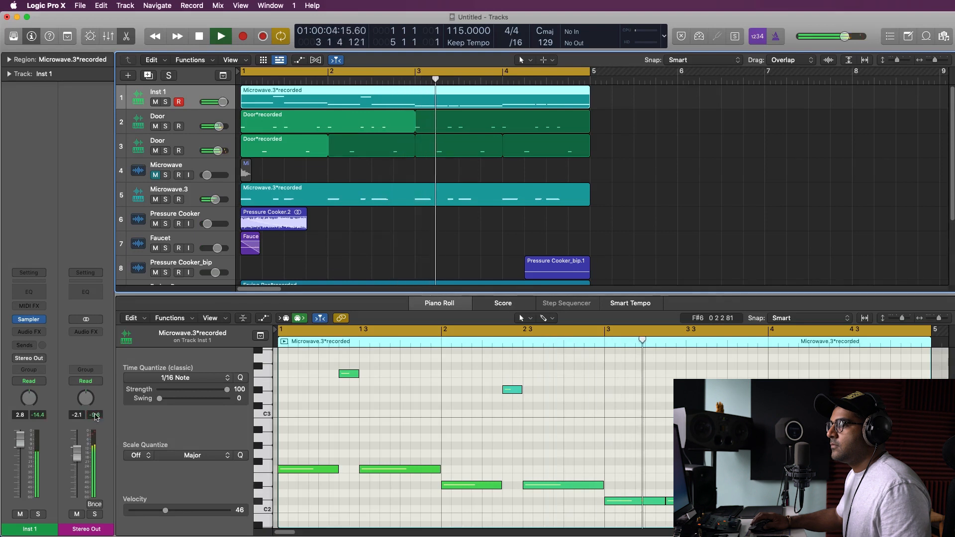
- Insert a stereo Limiter from the Dynamics effects on the Stereo Out channel
{"action": "left_click", "coordinate": [84, 333]}
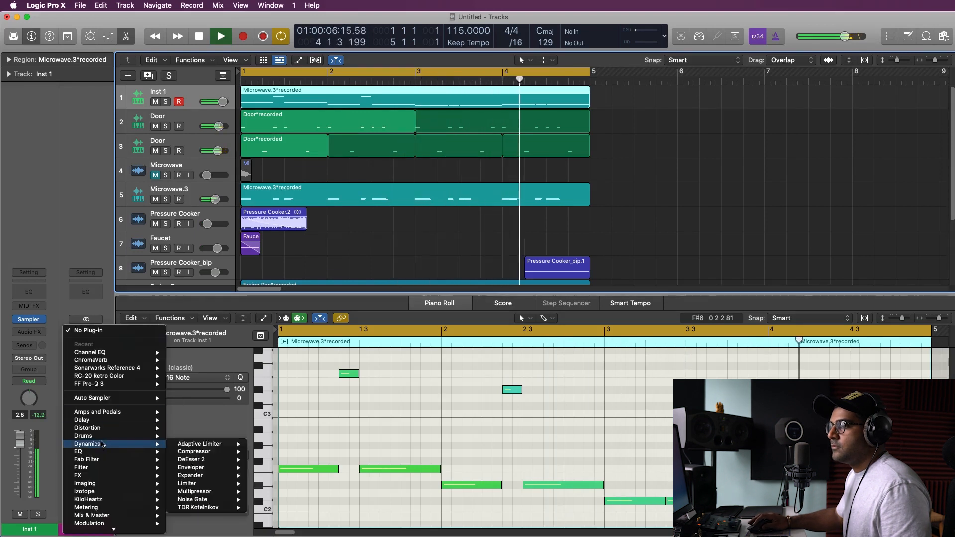
{"action": "mouse_move", "coordinate": [98, 444]}
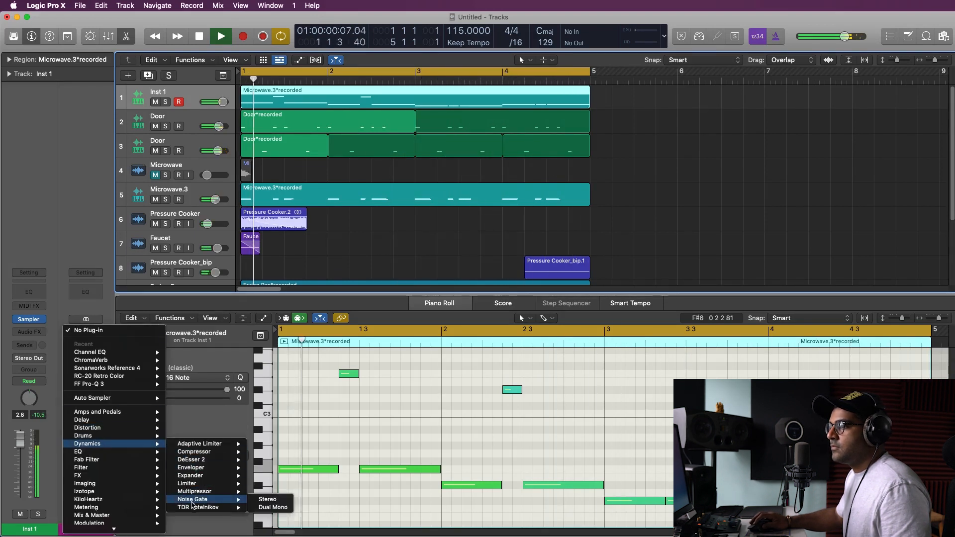
{"action": "mouse_move", "coordinate": [209, 483]}
{"action": "left_click", "coordinate": [286, 485]}
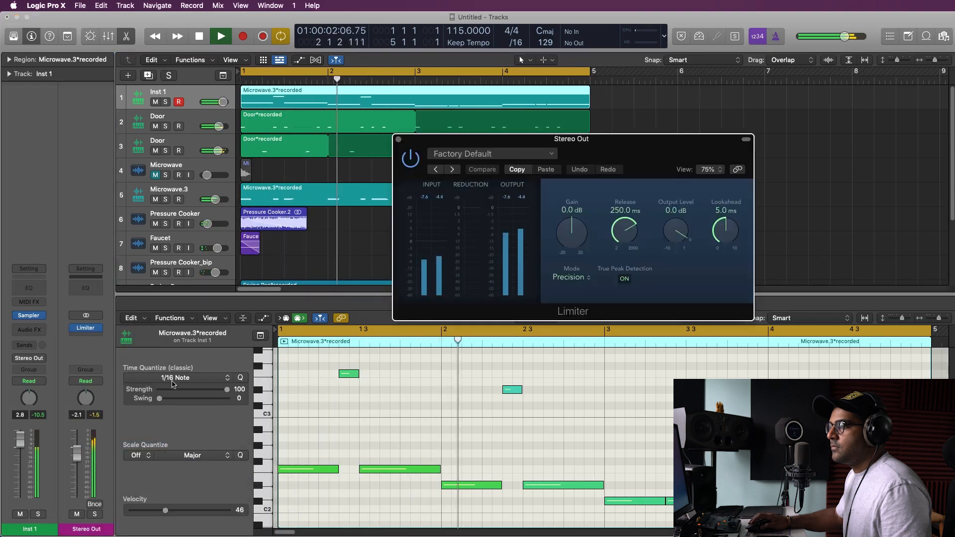
- Close the Limiter window and the note editor, and set the upper Door track's volume to 3.9 dB during playback
{"action": "left_click", "coordinate": [399, 139]}
{"action": "scroll", "coordinate": [426, 221], "scroll_direction": "down", "scroll_amount": 3}
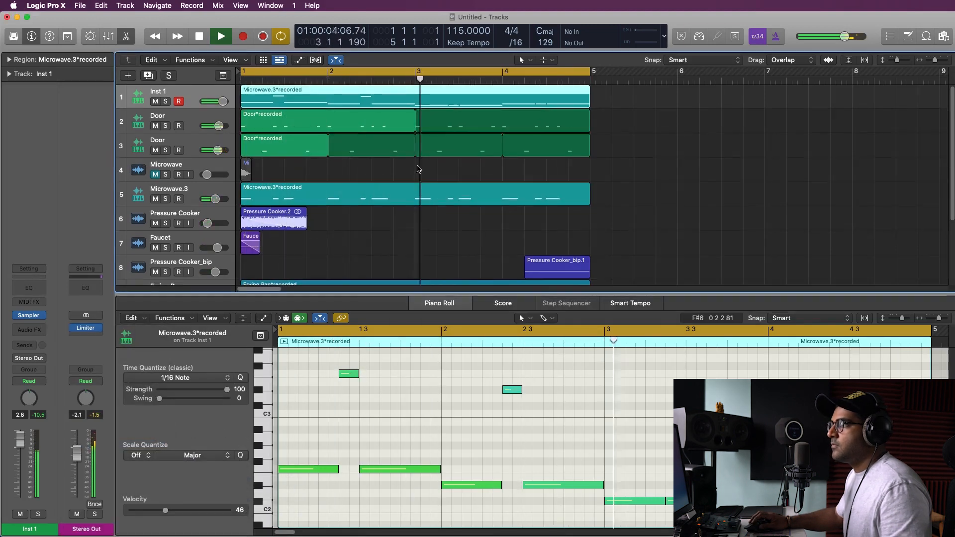
{"action": "key", "text": "e"}
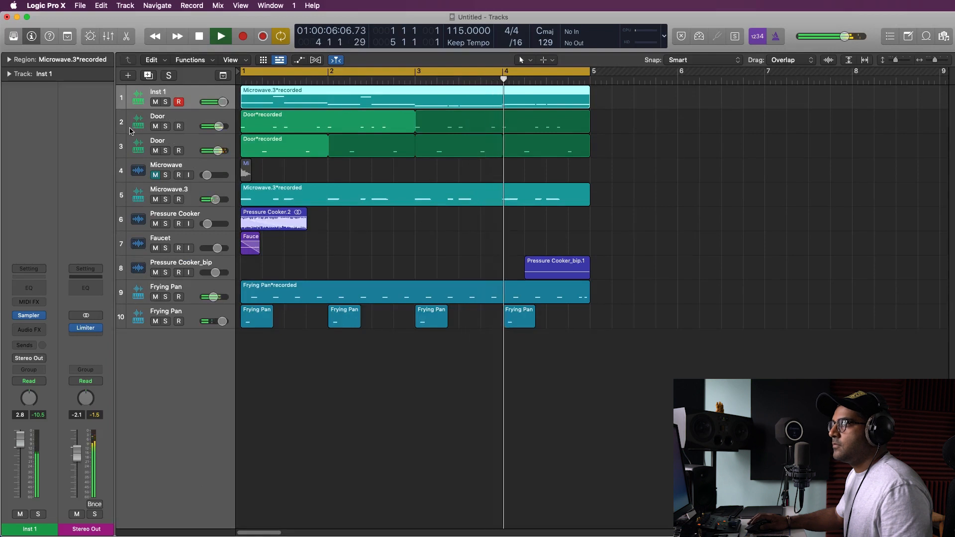
{"action": "left_click", "coordinate": [245, 130]}
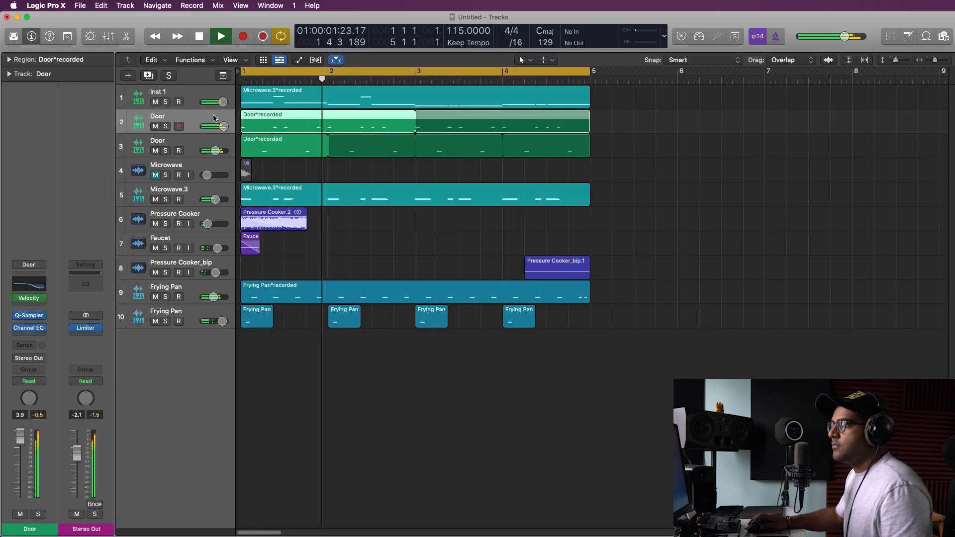
- Open the upper Door track's Channel EQ, add a Channel EQ to Inst 1, and cut Inst 1 by 3.9 dB at 55 Hz and 0.4 dB at 59 Hz
{"action": "left_click", "coordinate": [23, 288]}
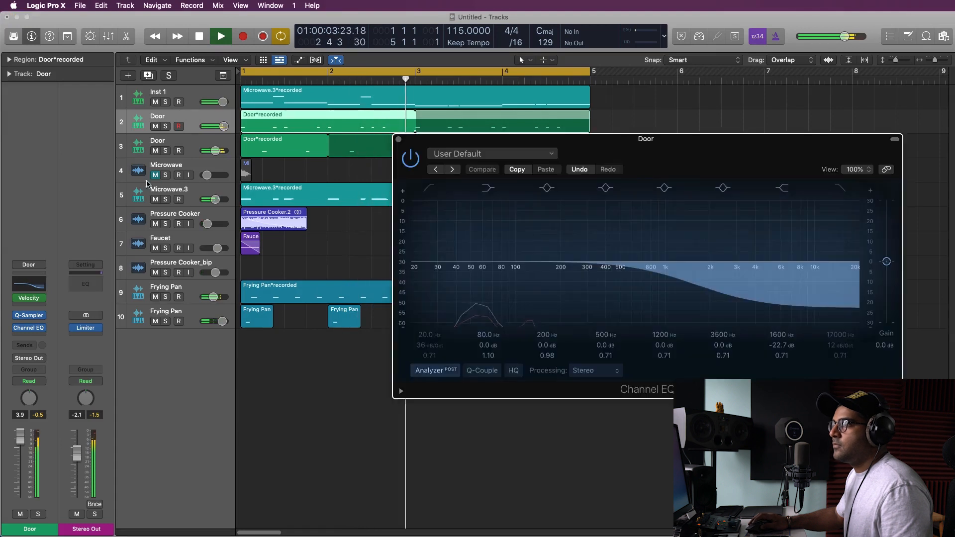
{"action": "left_click", "coordinate": [141, 96]}
{"action": "left_click", "coordinate": [37, 287]}
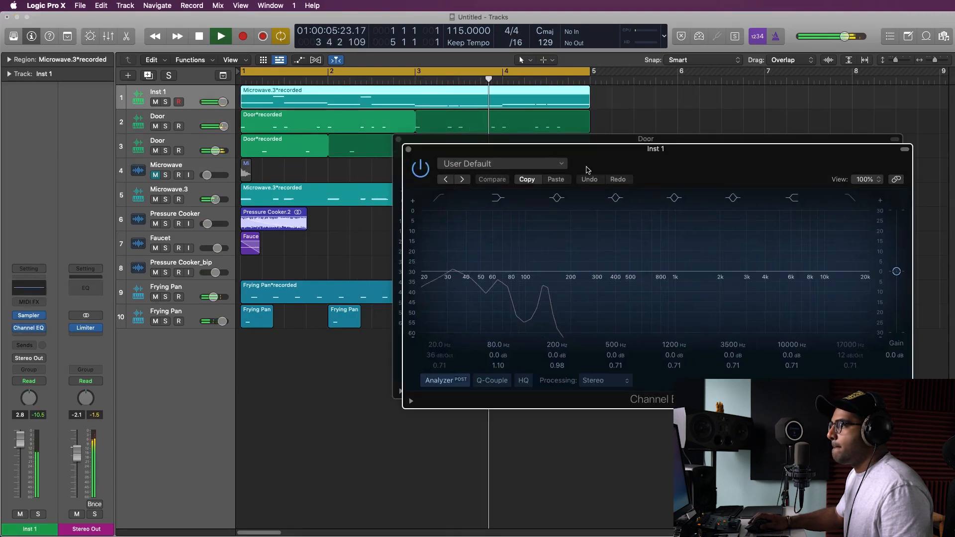
{"action": "left_click", "coordinate": [806, 195]}
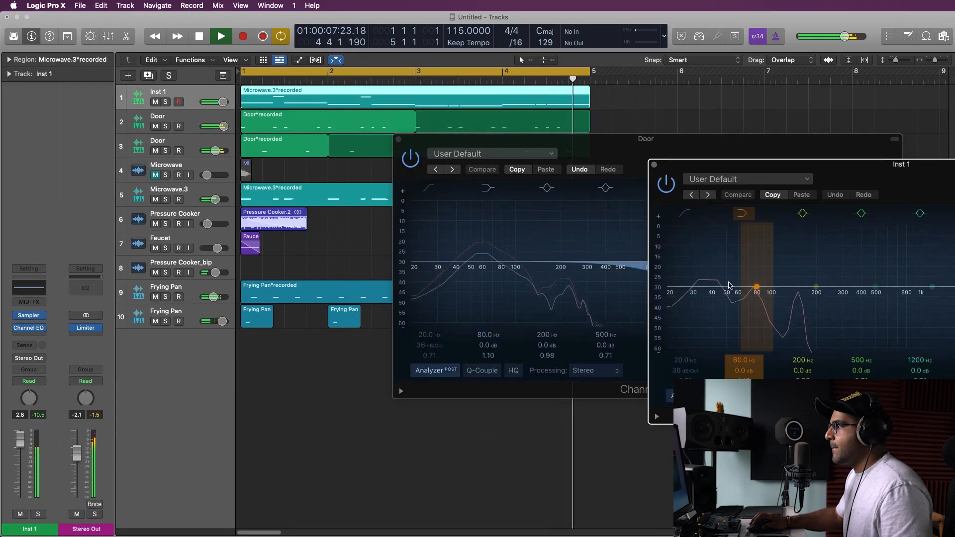
{"action": "mouse_move", "coordinate": [756, 292]}
{"action": "left_mouse_down"}
{"action": "mouse_move", "coordinate": [756, 304]}
{"action": "mouse_move", "coordinate": [737, 291]}
{"action": "left_mouse_up"}
{"action": "left_click_drag", "start_coordinate": [817, 288], "coordinate": [732, 302]}
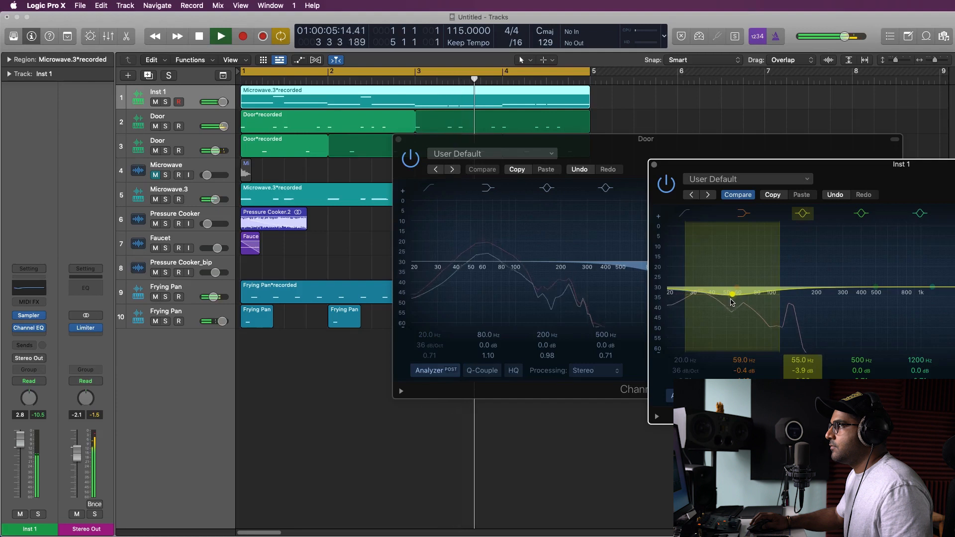
- Boost the upper Door track's EQ by 3.3 dB at 98 Hz with its low shelf at 64 Hz, close both EQs and stop playback
{"action": "mouse_move", "coordinate": [506, 262]}
{"action": "left_mouse_down"}
{"action": "mouse_move", "coordinate": [529, 257]}
{"action": "mouse_move", "coordinate": [487, 261]}
{"action": "left_mouse_up"}
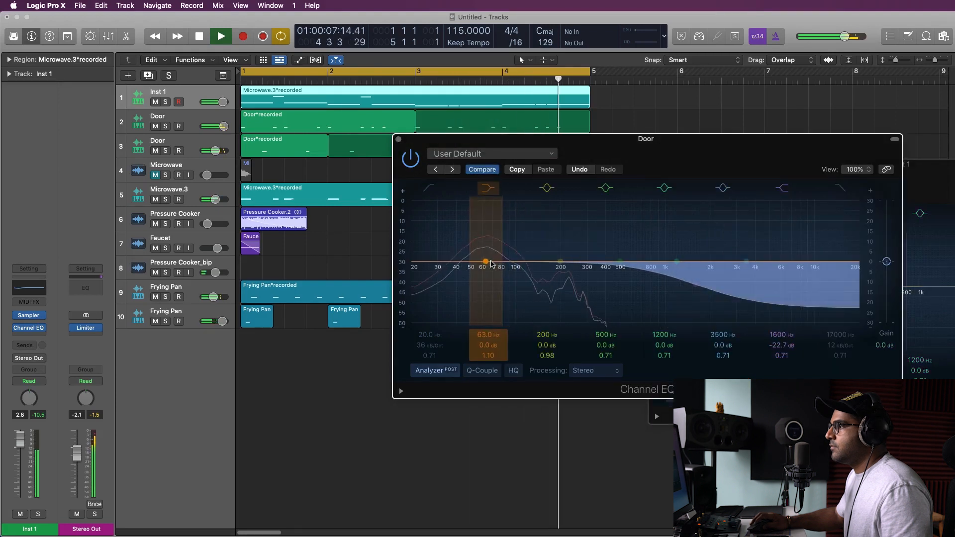
{"action": "left_click_drag", "start_coordinate": [560, 262], "coordinate": [514, 255]}
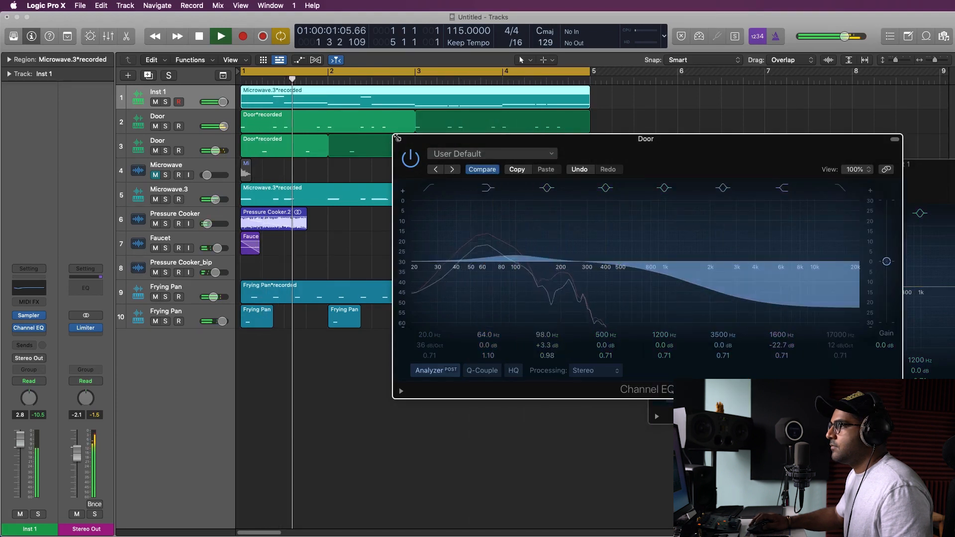
{"action": "left_click", "coordinate": [398, 139]}
{"action": "left_click", "coordinate": [655, 165]}
{"action": "key", "text": "space"}
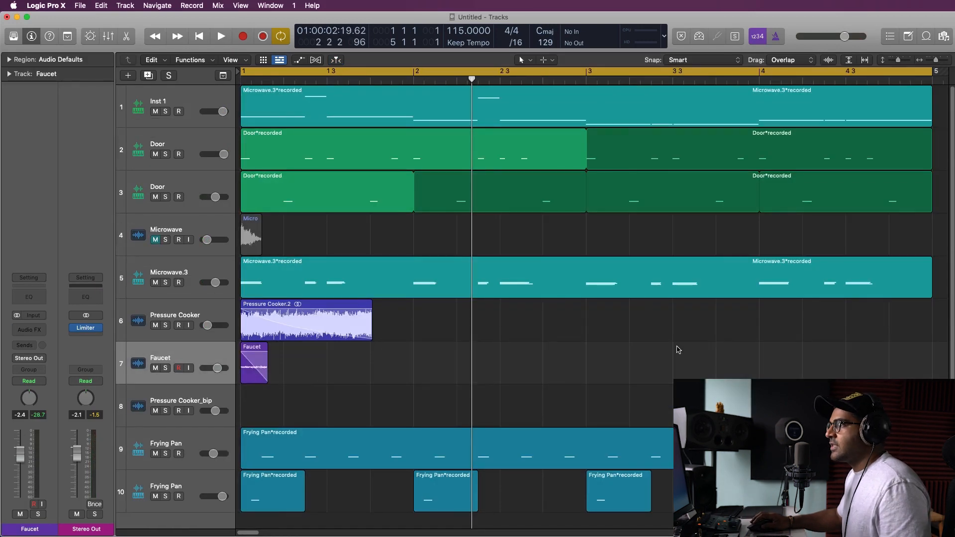
- Duplicate the Microwave.3 instrument track together with its chord region, and open the copy's notes in the Piano Roll
{"action": "left_click", "coordinate": [578, 117]}
{"action": "scroll", "coordinate": [547, 301], "scroll_direction": "down", "scroll_amount": 2}
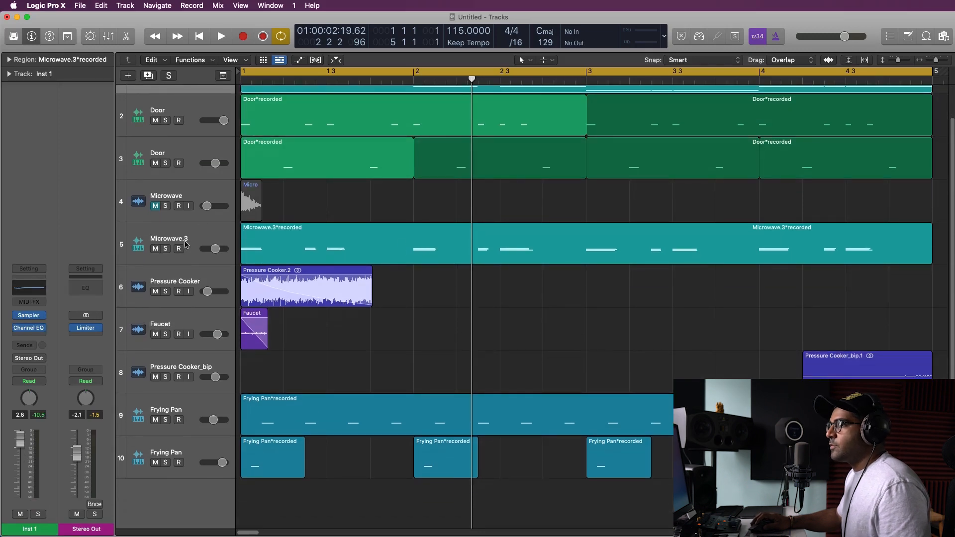
{"action": "left_click", "coordinate": [257, 243]}
{"action": "left_click", "coordinate": [149, 75]}
{"action": "key", "text": "p"}
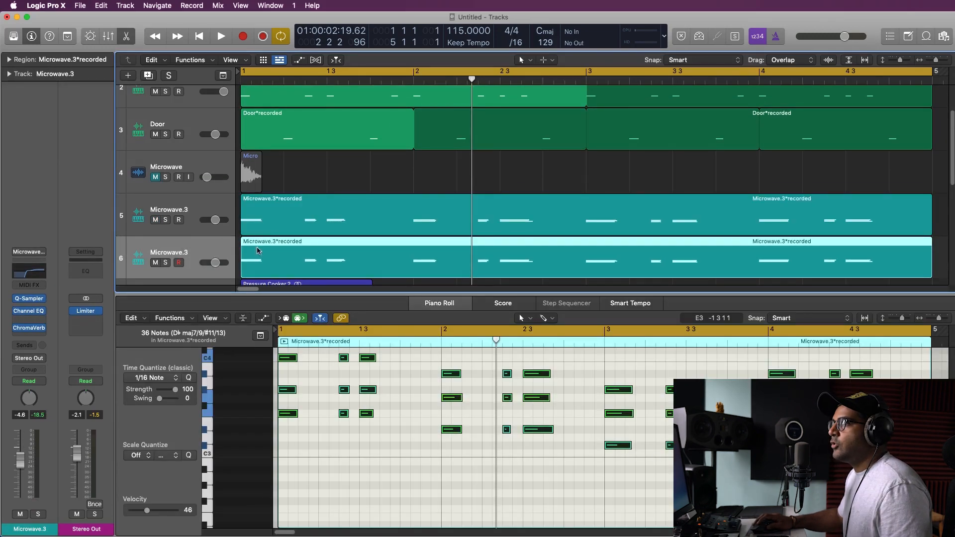
{"action": "left_click", "coordinate": [257, 225]}
{"action": "left_click", "coordinate": [208, 249]}
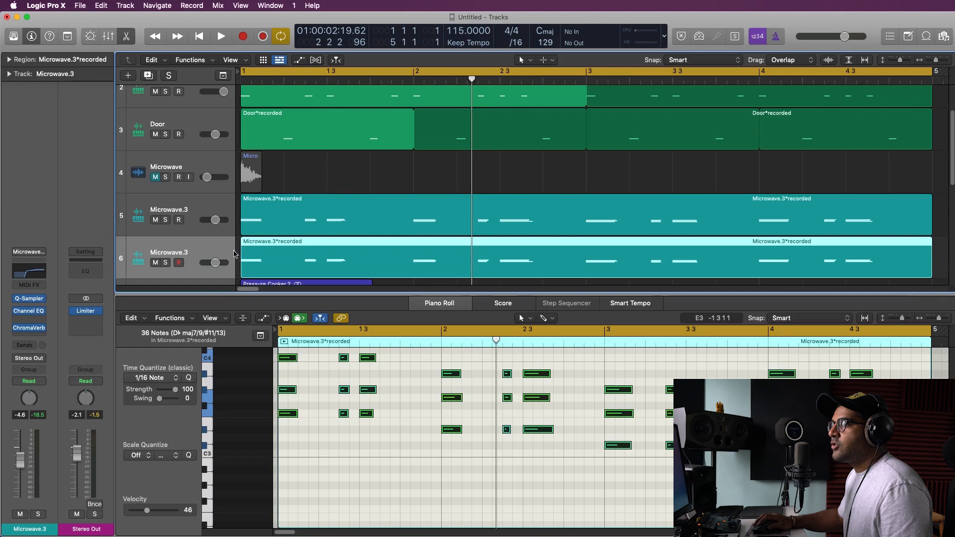
- Insert a stereo Phat FX between the Channel EQ and ChromaVerb on the duplicated Microwave.3 track, and solo that track
{"action": "left_click", "coordinate": [31, 323]}
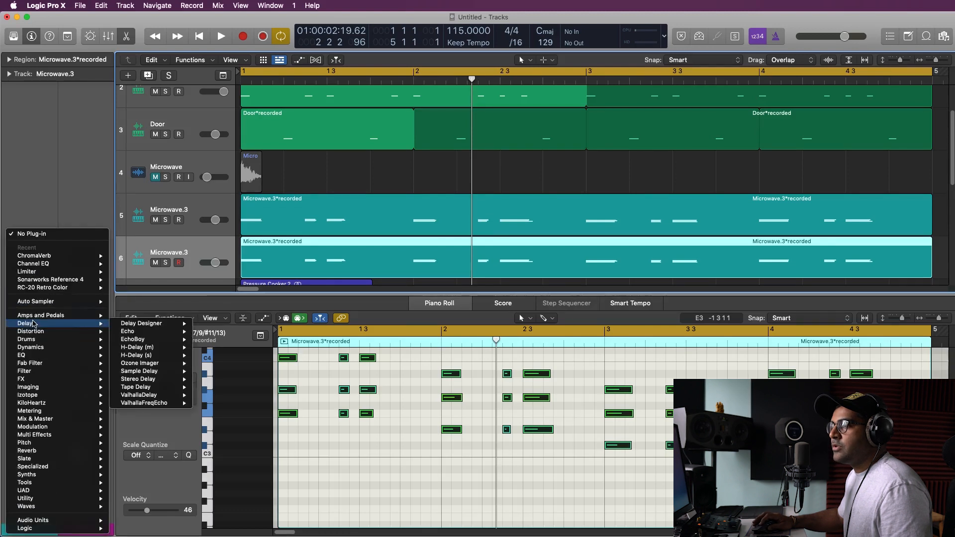
{"action": "mouse_move", "coordinate": [39, 462]}
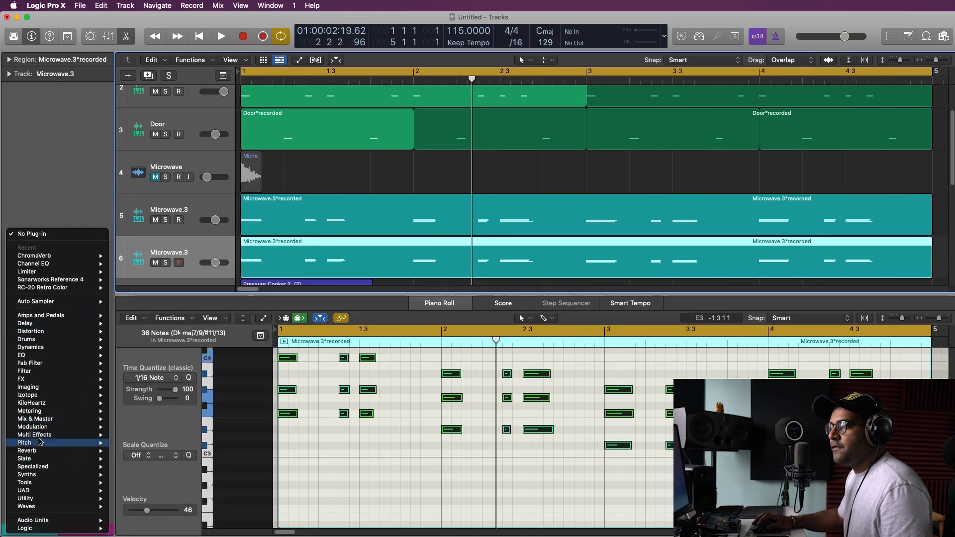
{"action": "mouse_move", "coordinate": [75, 435]}
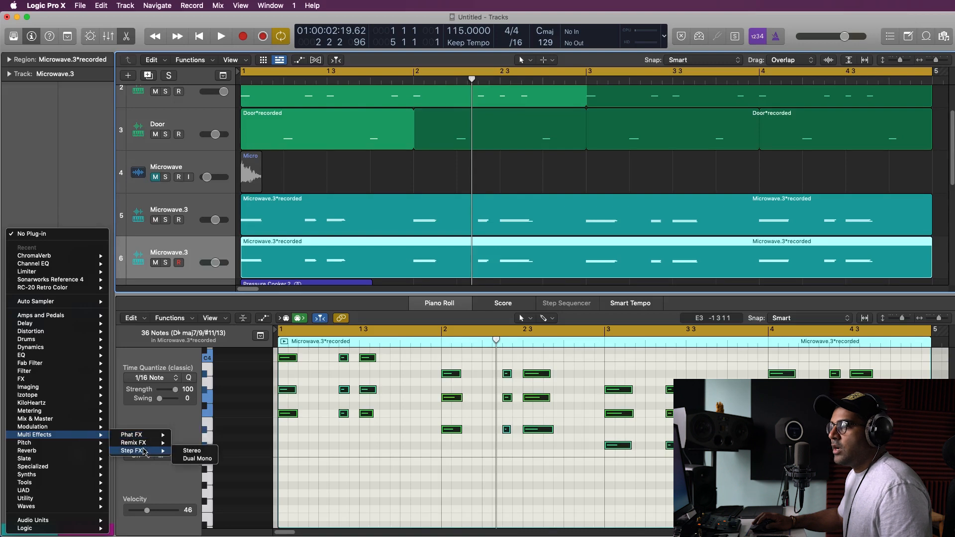
{"action": "mouse_move", "coordinate": [146, 451]}
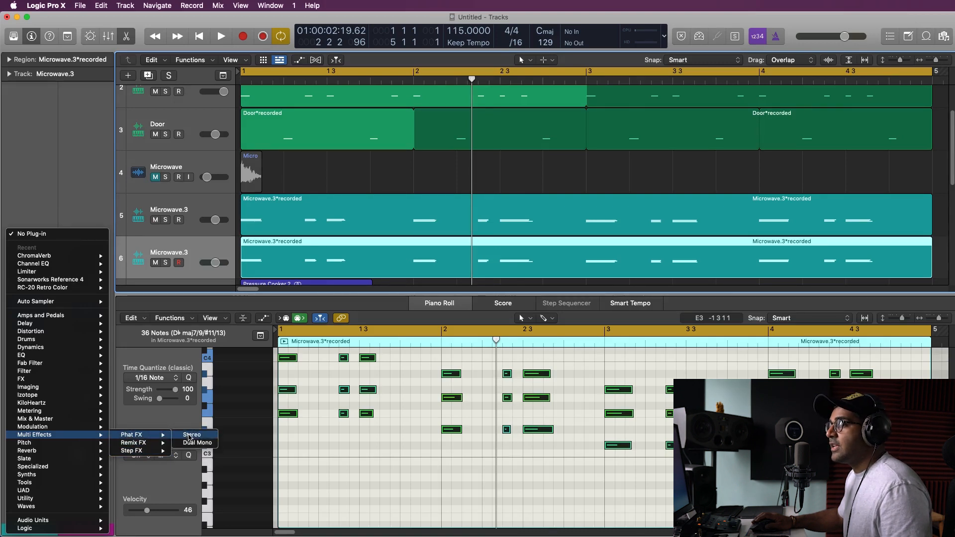
{"action": "left_click", "coordinate": [192, 435]}
{"action": "key", "text": "ctrl+s"}
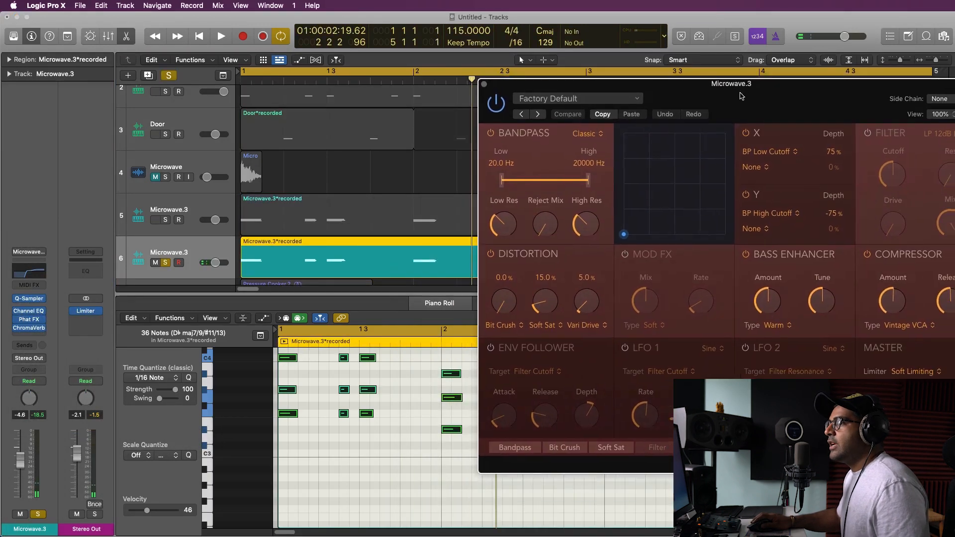
{"action": "left_click_drag", "start_coordinate": [740, 96], "coordinate": [730, 98]}
- Audition Phat FX presets such as Bigger Bass and Dirty Tube Wobble on the soloed track, choose Funk Follower and close the effect
{"action": "key", "text": "space"}
{"action": "key", "text": "space"}
{"action": "left_click", "coordinate": [530, 118]}
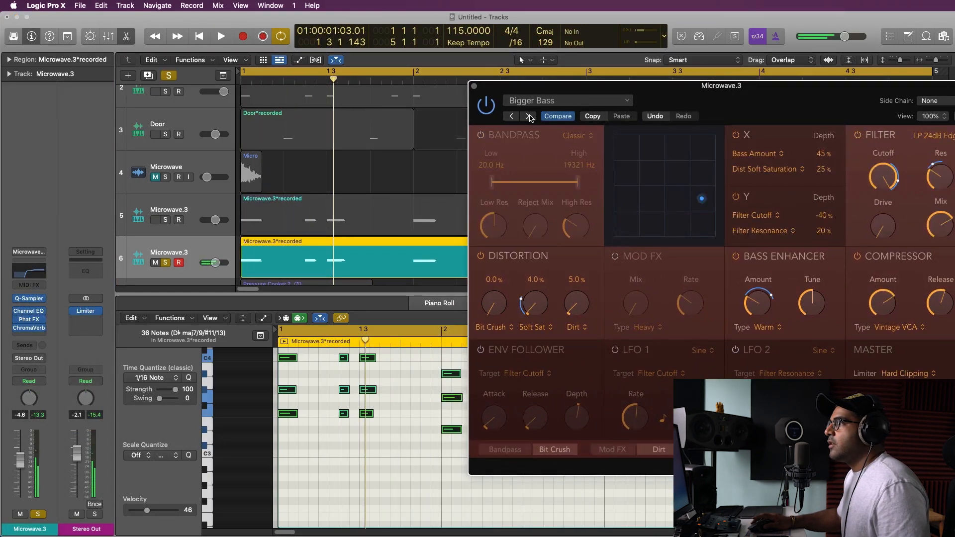
{"action": "left_click", "coordinate": [529, 117]}
{"action": "left_click", "coordinate": [528, 116]}
{"action": "key", "text": "space"}
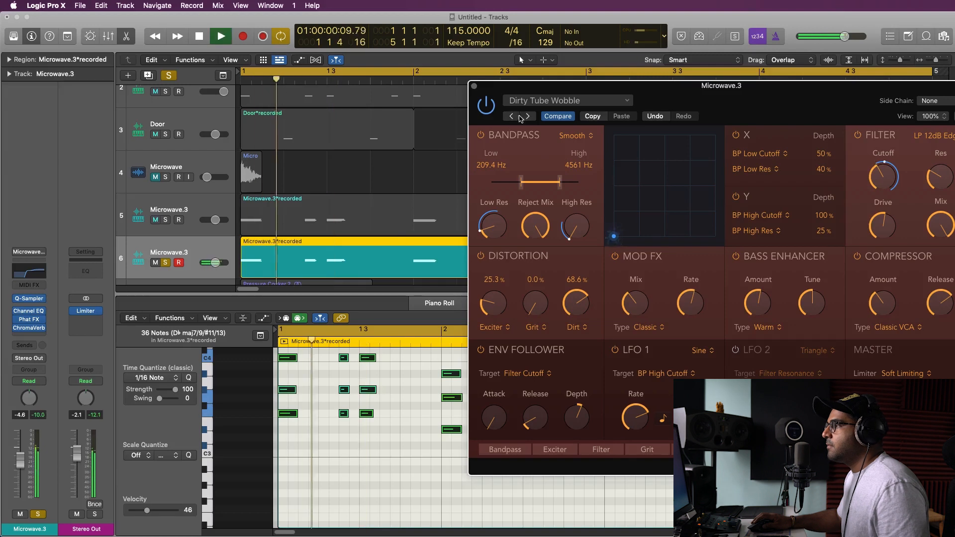
{"action": "left_click", "coordinate": [529, 116]}
{"action": "left_click", "coordinate": [528, 116]}
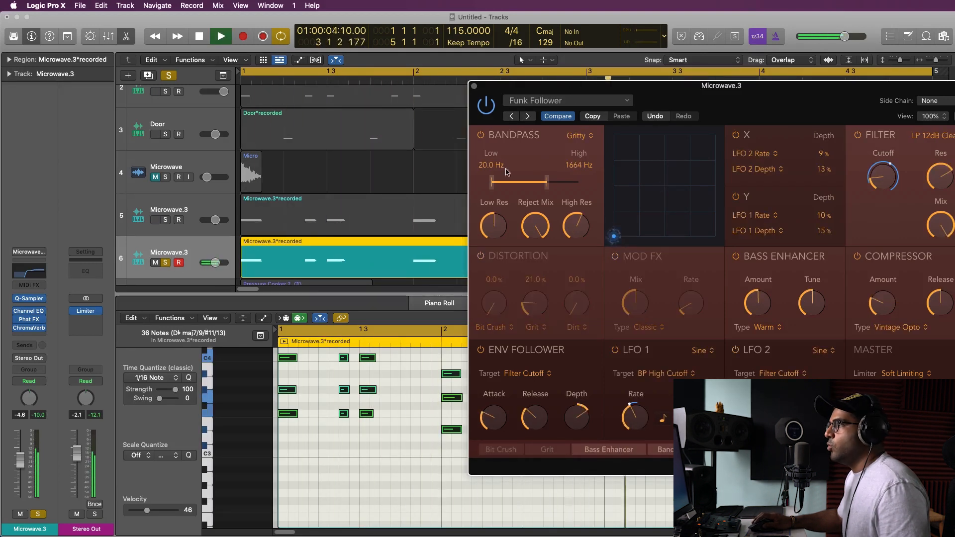
{"action": "key", "text": "space"}
{"action": "left_click", "coordinate": [474, 86]}
- Transpose the lowest note of every chord in the duplicated Microwave.3 region down one octave
{"action": "left_click_drag", "start_coordinate": [287, 406], "coordinate": [377, 427]}
{"action": "left_click_drag", "start_coordinate": [437, 415], "coordinate": [677, 462]}
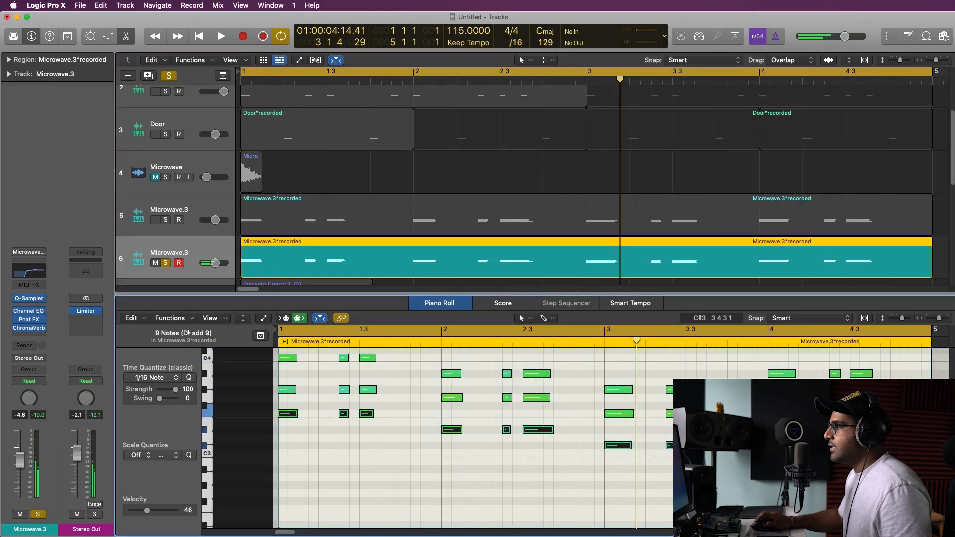
{"action": "left_click_drag", "start_coordinate": [761, 415], "coordinate": [906, 438]}
{"action": "key", "text": "alt+shift+Down"}
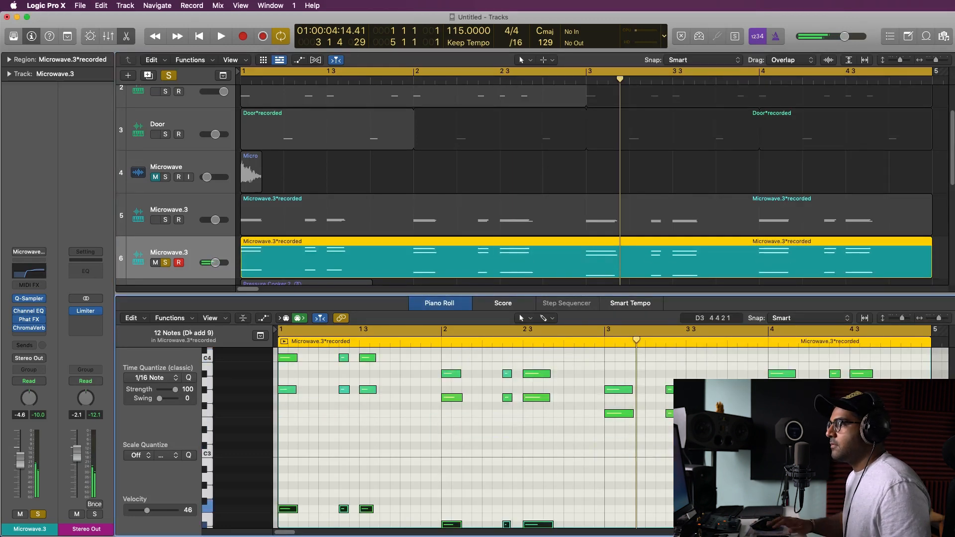
- Audition the edited chords soloed, clear the solo to play the whole beat, and briefly check the mixer levels
{"action": "key", "text": "space"}
{"action": "key", "text": "space"}
{"action": "left_click", "coordinate": [170, 75]}
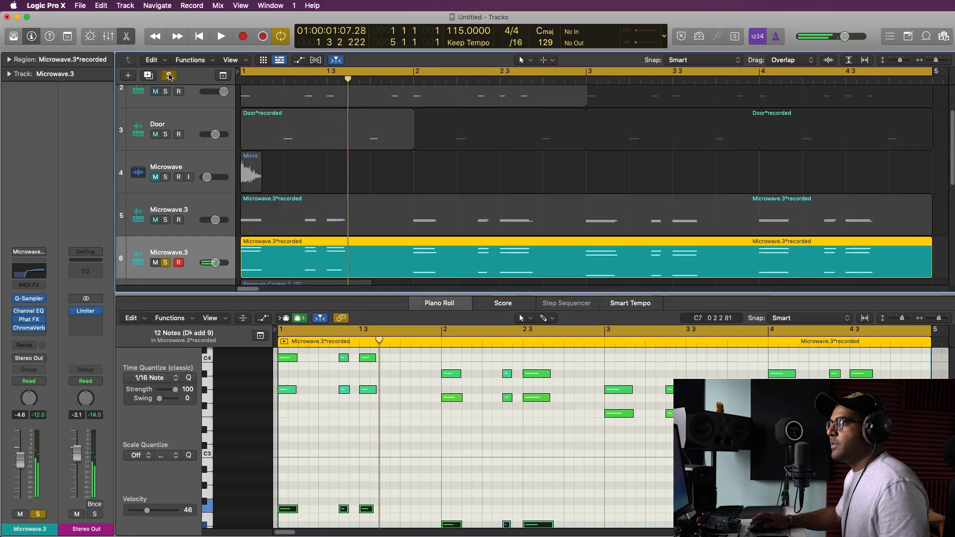
{"action": "key", "text": "space"}
{"action": "key", "text": "x"}
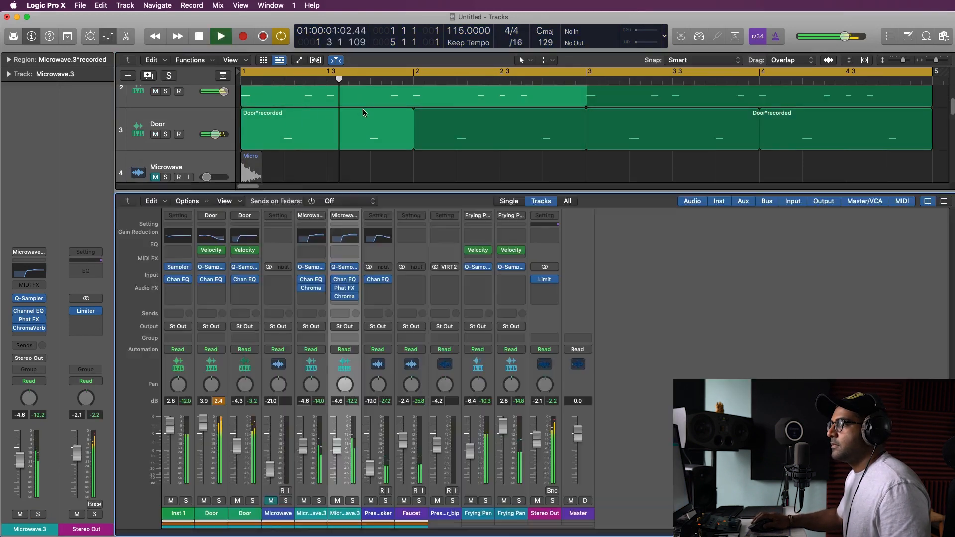
{"action": "key", "text": "x"}
- Fit all tracks in view to review the beat during playback, stop it, and zoom the timeline out past bar 5
{"action": "key", "text": "super+a"}
{"action": "key", "text": "z"}
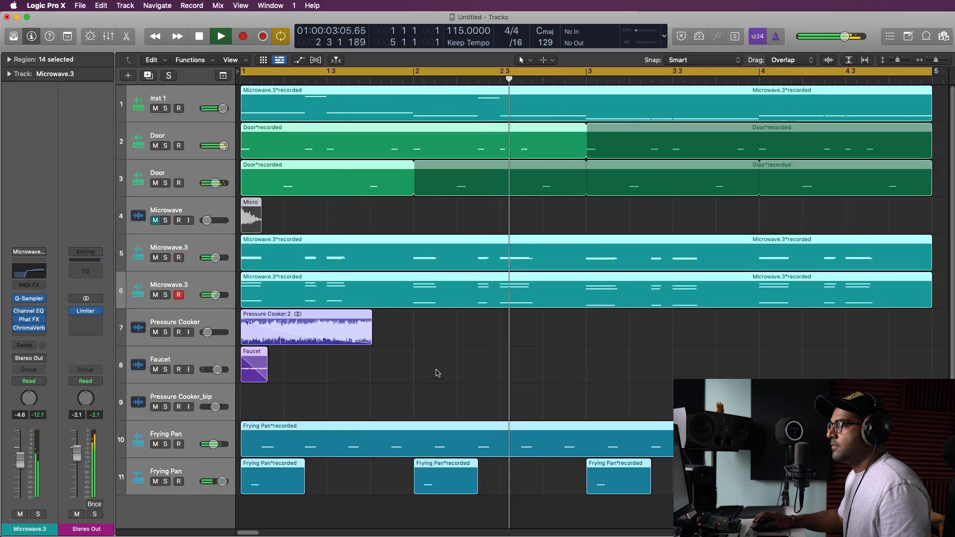
{"action": "left_click", "coordinate": [438, 374]}
{"action": "left_click", "coordinate": [846, 402]}
{"action": "mouse_move", "coordinate": [848, 403]}
{"action": "left_mouse_down"}
{"action": "mouse_move", "coordinate": [849, 332]}
{"action": "mouse_move", "coordinate": [849, 403]}
{"action": "left_mouse_up"}
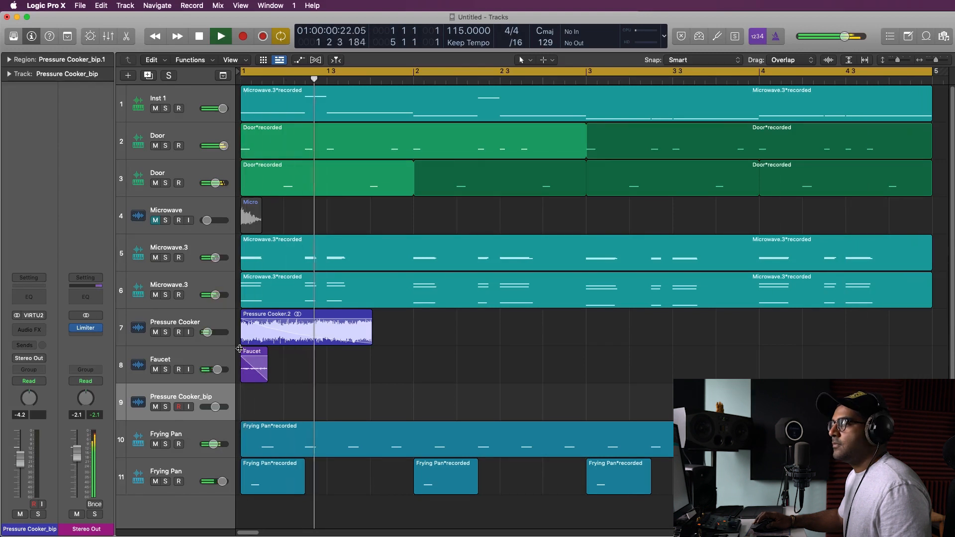
{"action": "key", "text": "space"}
{"action": "left_click", "coordinate": [380, 369]}
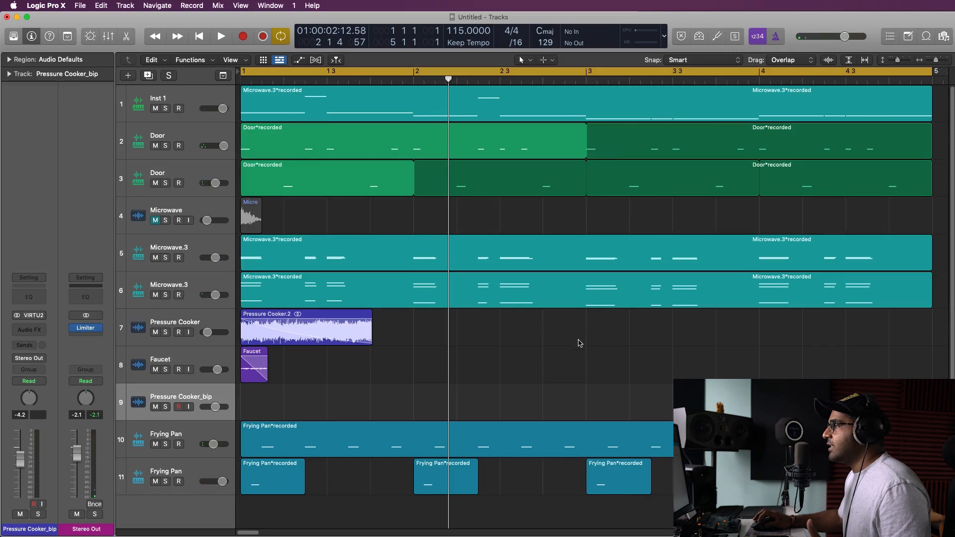
{"action": "left_click_drag", "start_coordinate": [937, 62], "coordinate": [936, 62]}
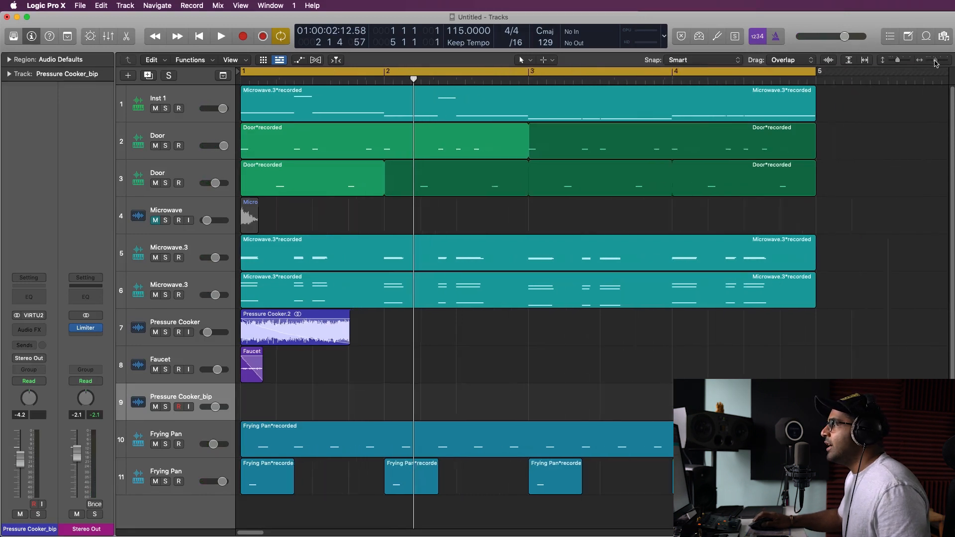